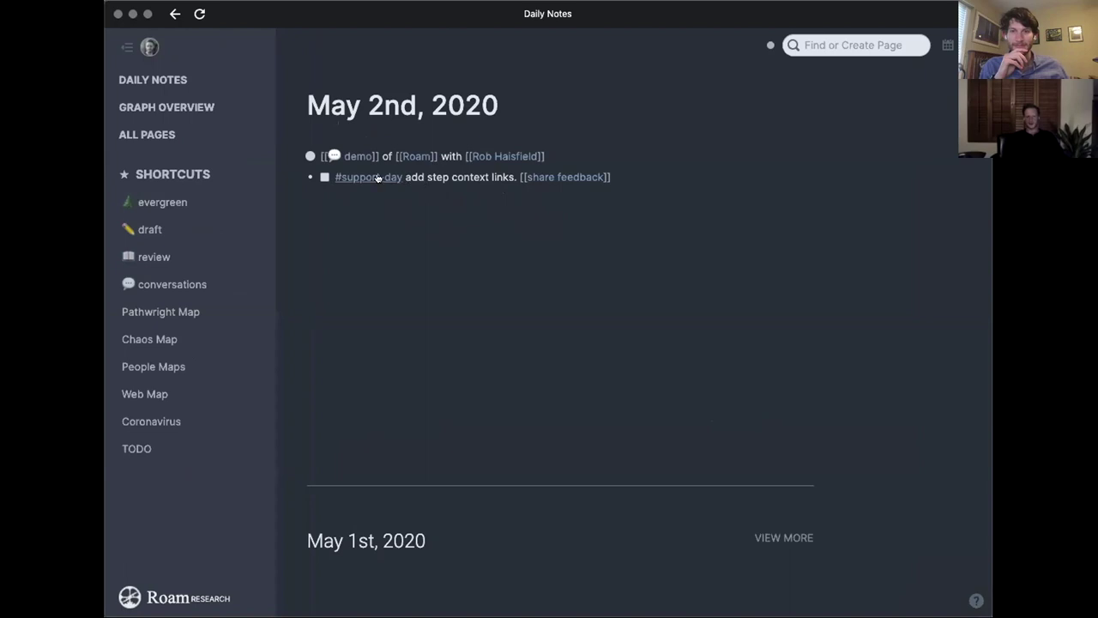
Toggle the demo conversation block on the May 2nd, 2020 daily note.
{"action": "left_click", "coordinate": [297, 157]}
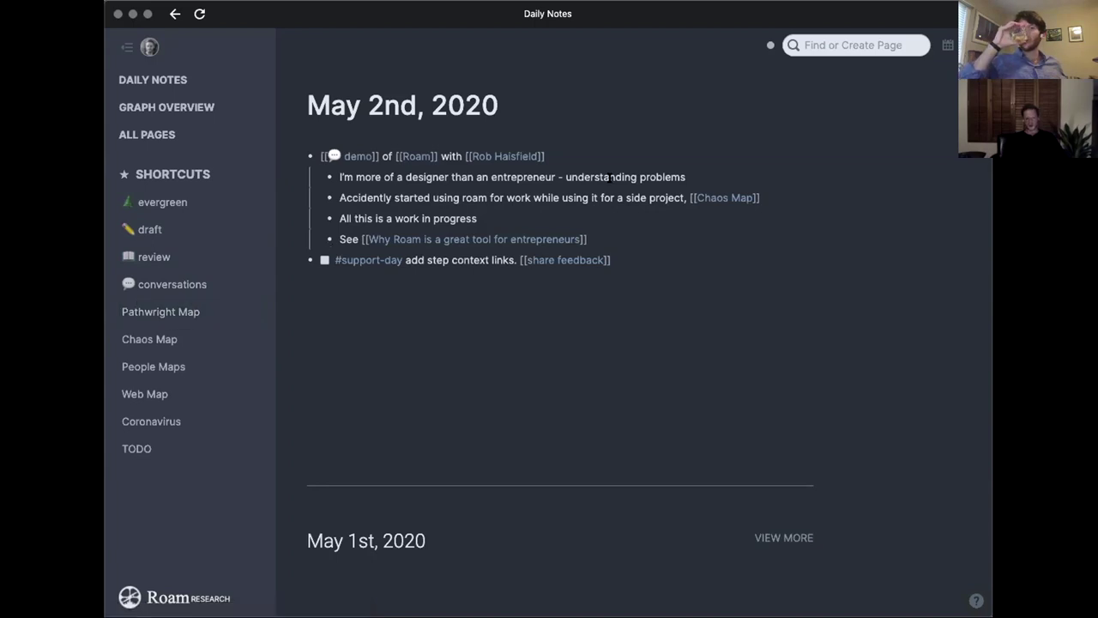
{"action": "left_click", "coordinate": [178, 311]}
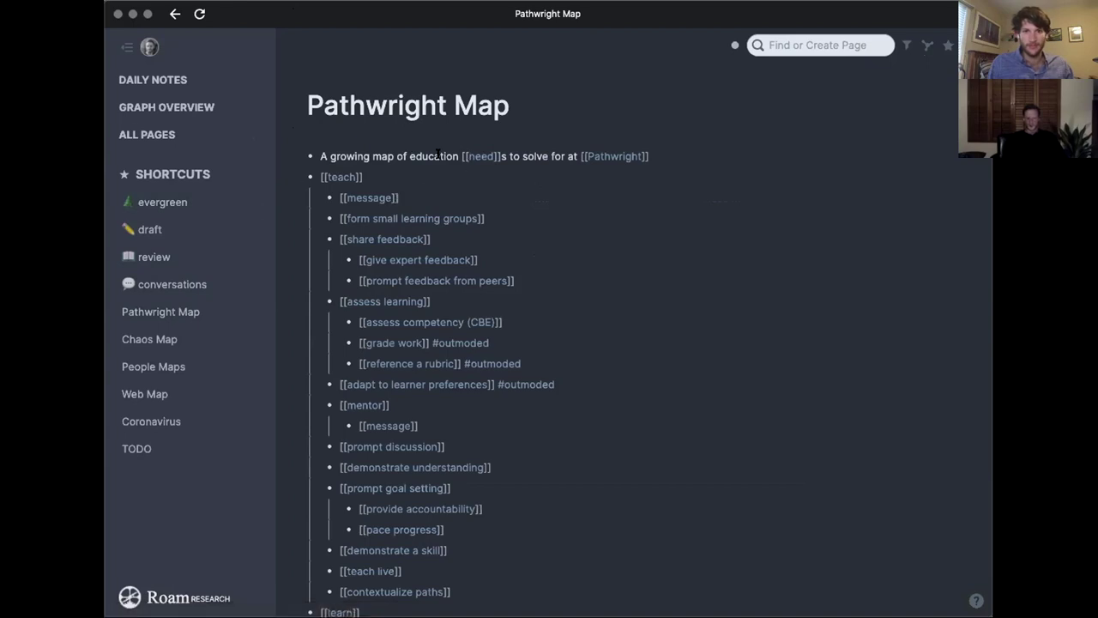
{"action": "scroll", "coordinate": [421, 215], "scroll_direction": "down", "scroll_amount": 1}
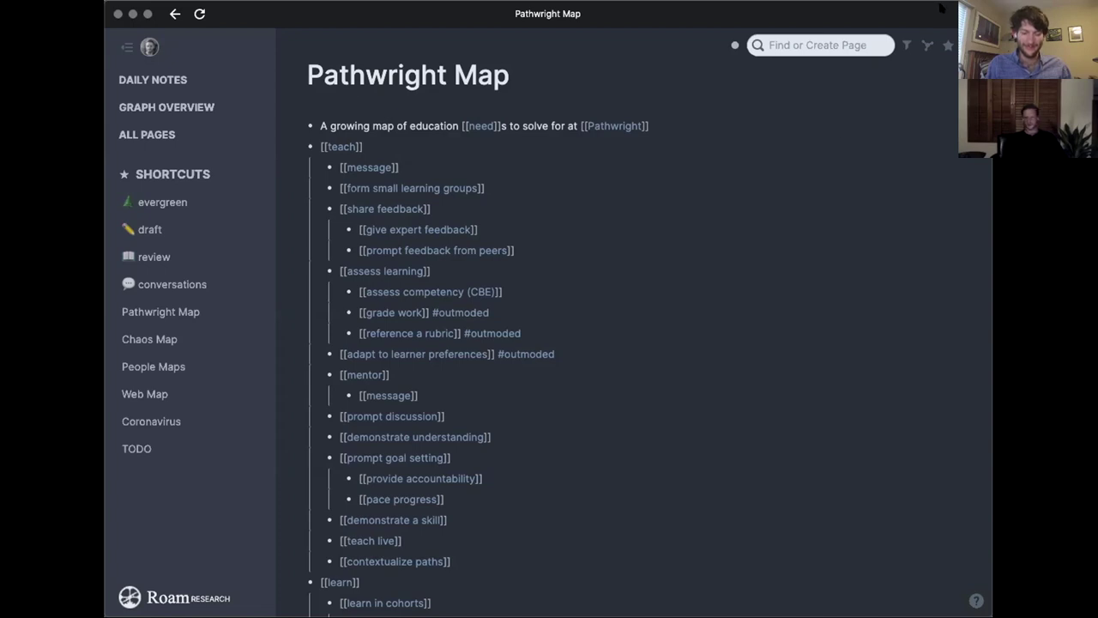
{"action": "left_click", "coordinate": [417, 142]}
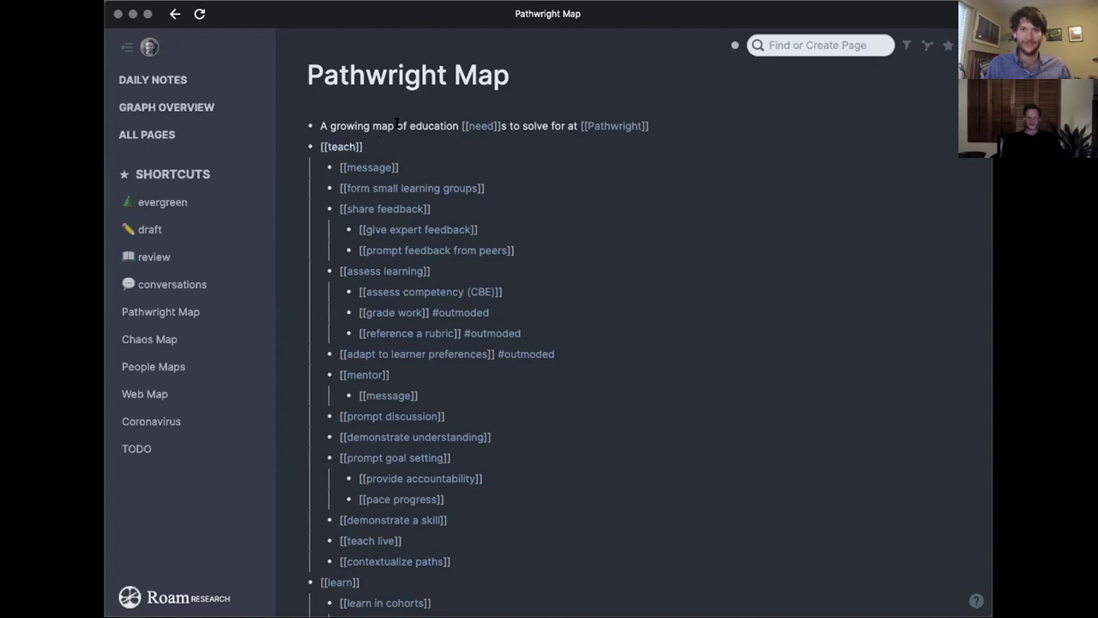
{"action": "left_click", "coordinate": [397, 126]}
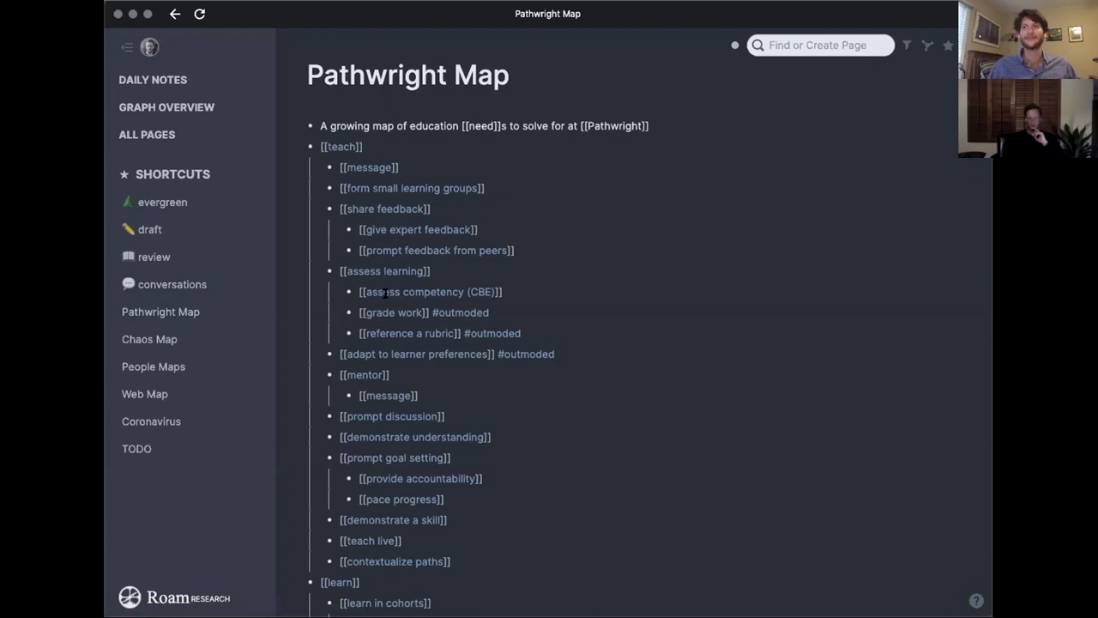
{"action": "scroll", "coordinate": [391, 293], "scroll_direction": "up", "scroll_amount": 2}
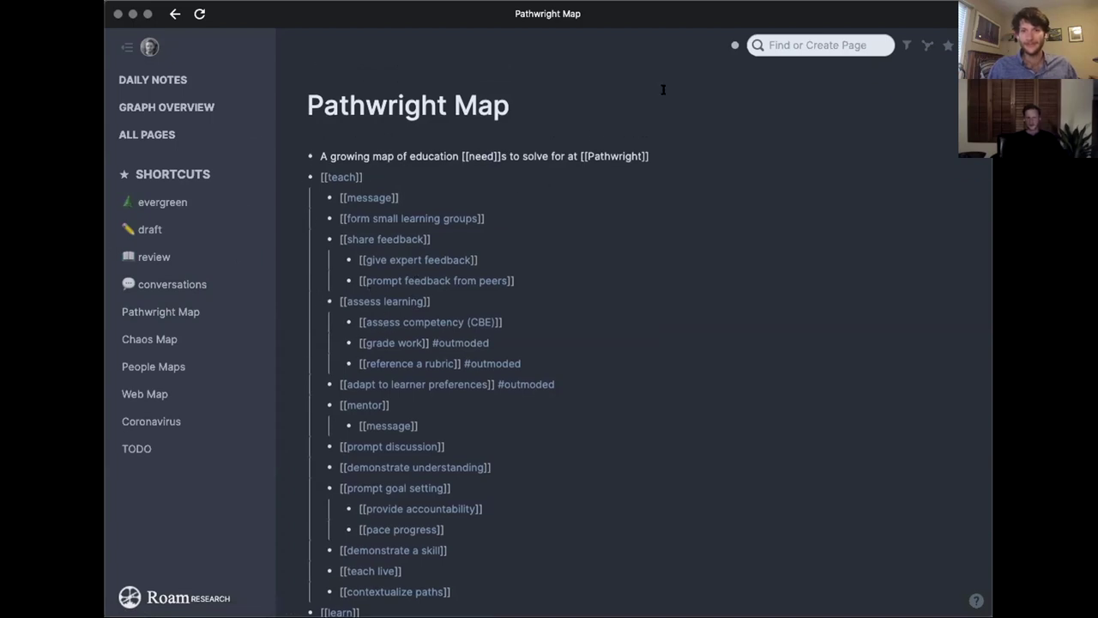
{"action": "left_click", "coordinate": [795, 46]}
{"action": "type", "text": "product des"}
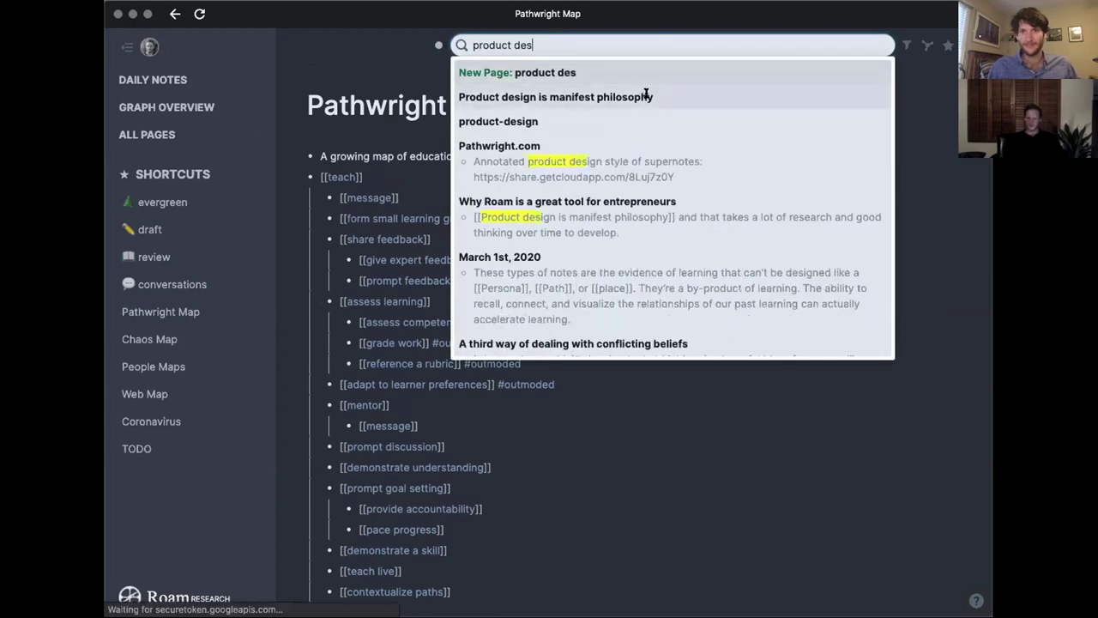
{"action": "left_click", "coordinate": [556, 96]}
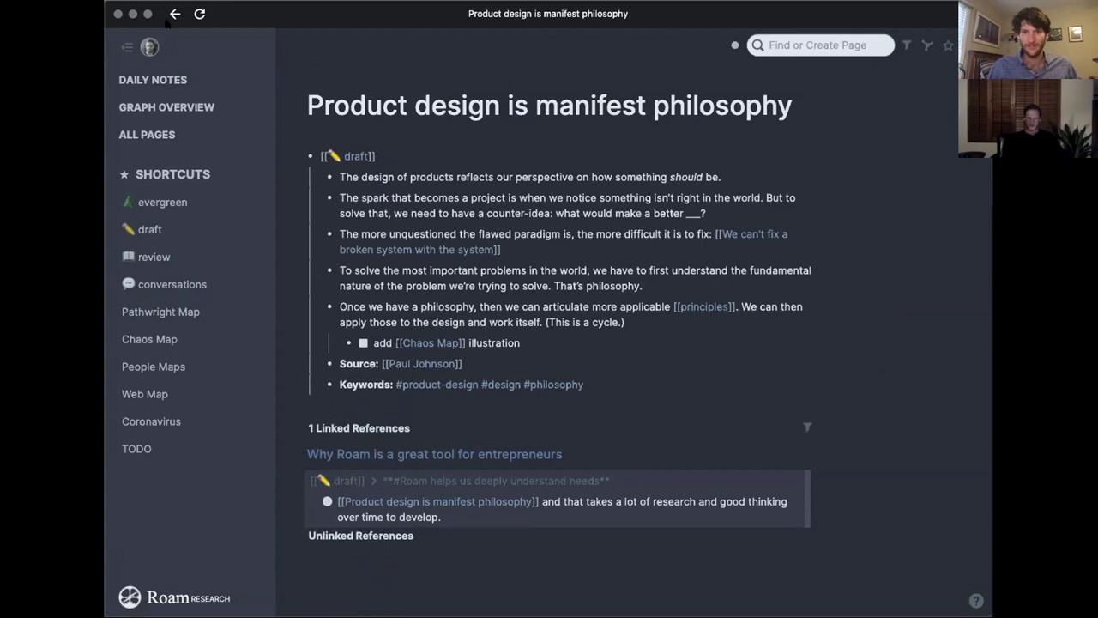
{"action": "left_click", "coordinate": [175, 14]}
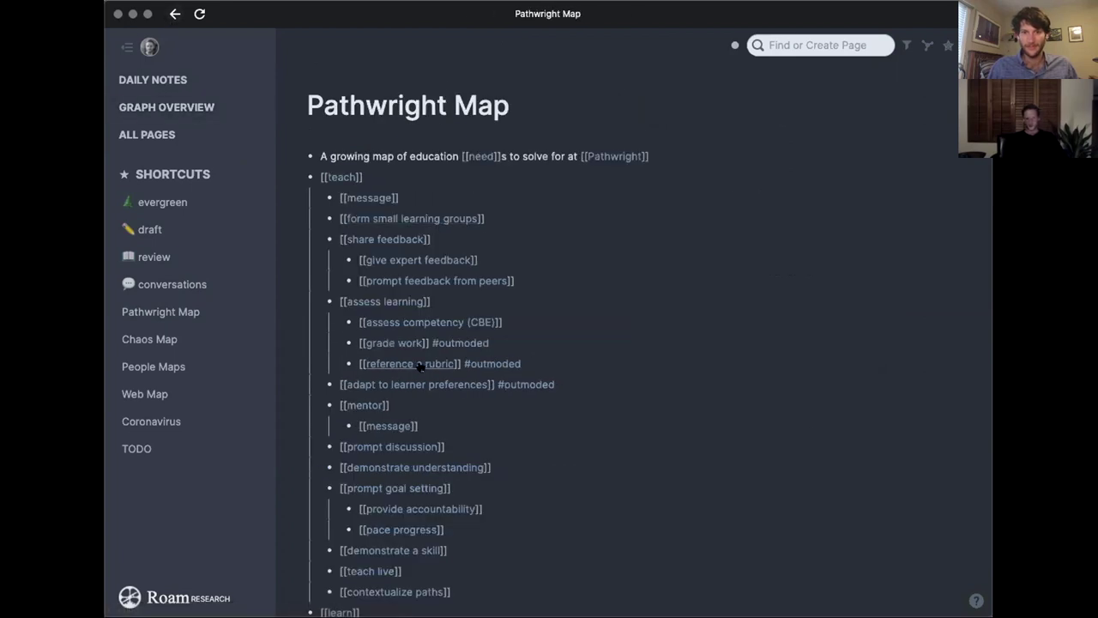
{"action": "scroll", "coordinate": [421, 367], "scroll_direction": "down", "scroll_amount": 1}
{"action": "scroll", "coordinate": [420, 367], "scroll_direction": "down", "scroll_amount": 1}
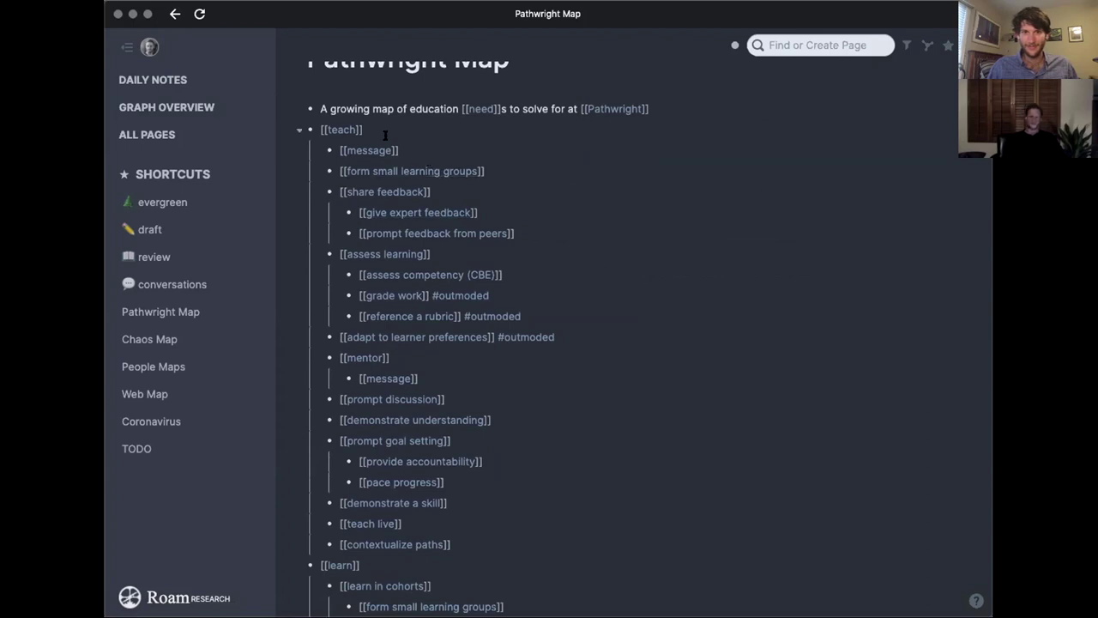
{"action": "left_click", "coordinate": [772, 45]}
{"action": "type", "text": "jobs"}
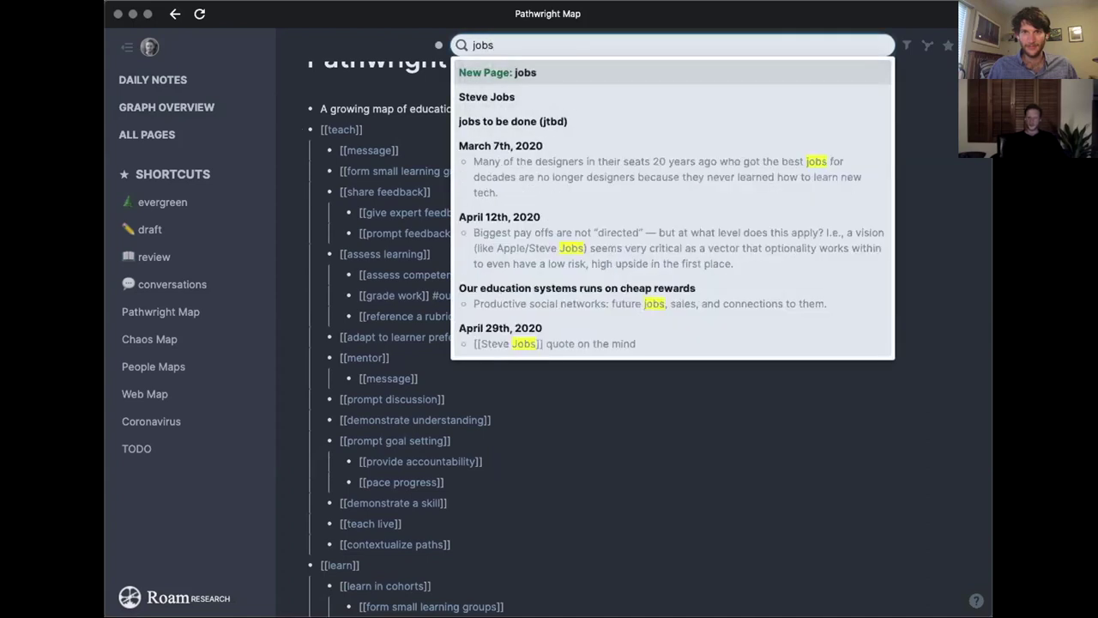
{"action": "key", "text": "Down"}
{"action": "key", "text": "Down"}
{"action": "key", "text": "Return"}
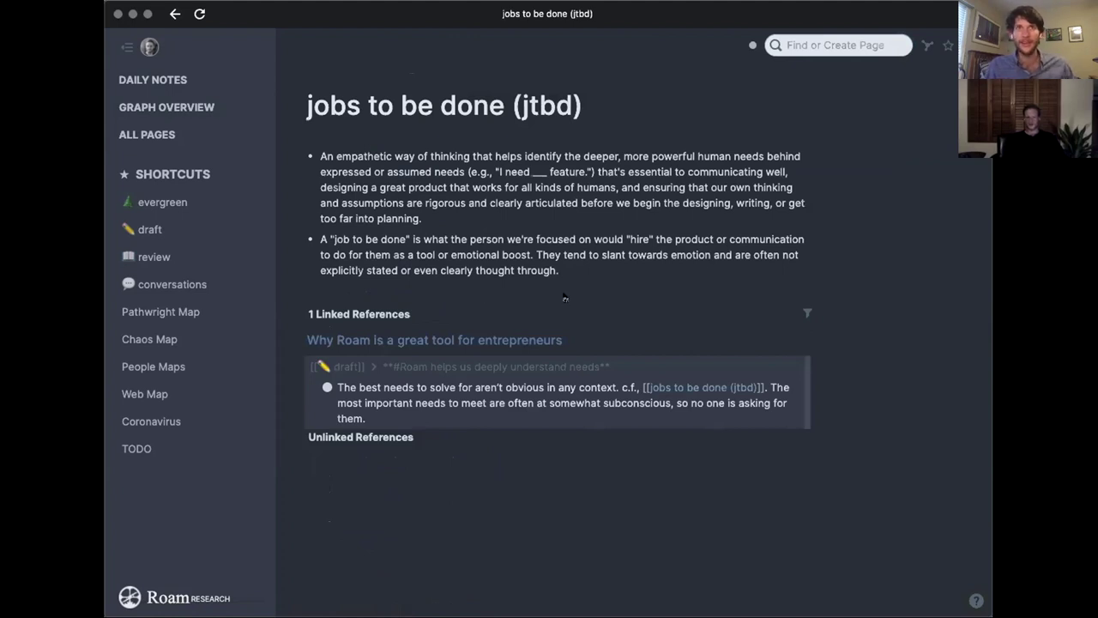
{"action": "left_click", "coordinate": [160, 311]}
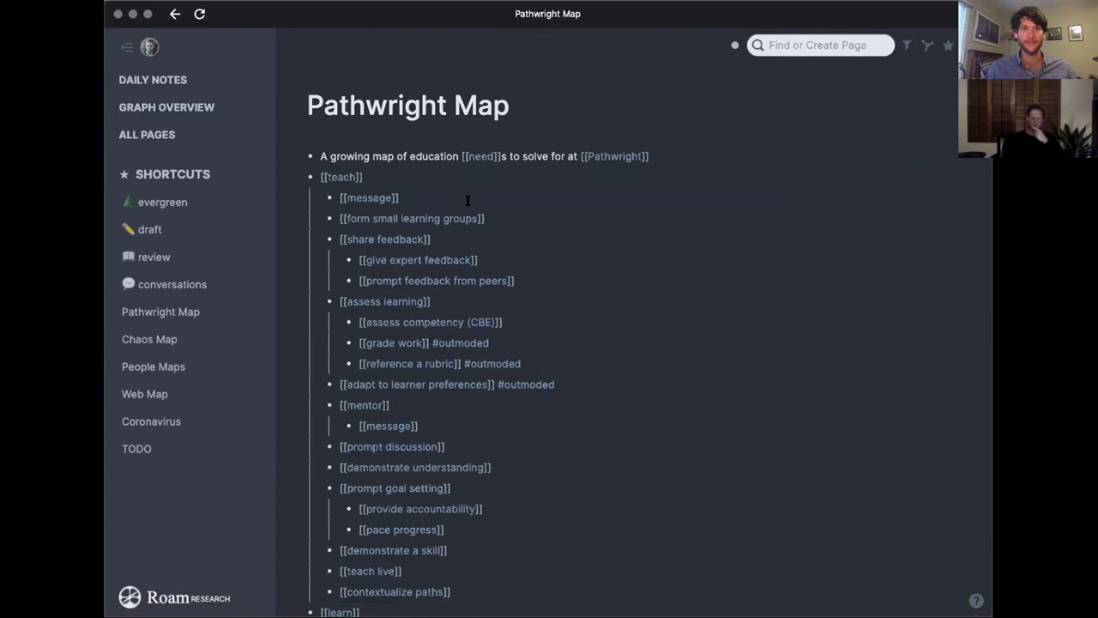
{"action": "mouse_move", "coordinate": [386, 240]}
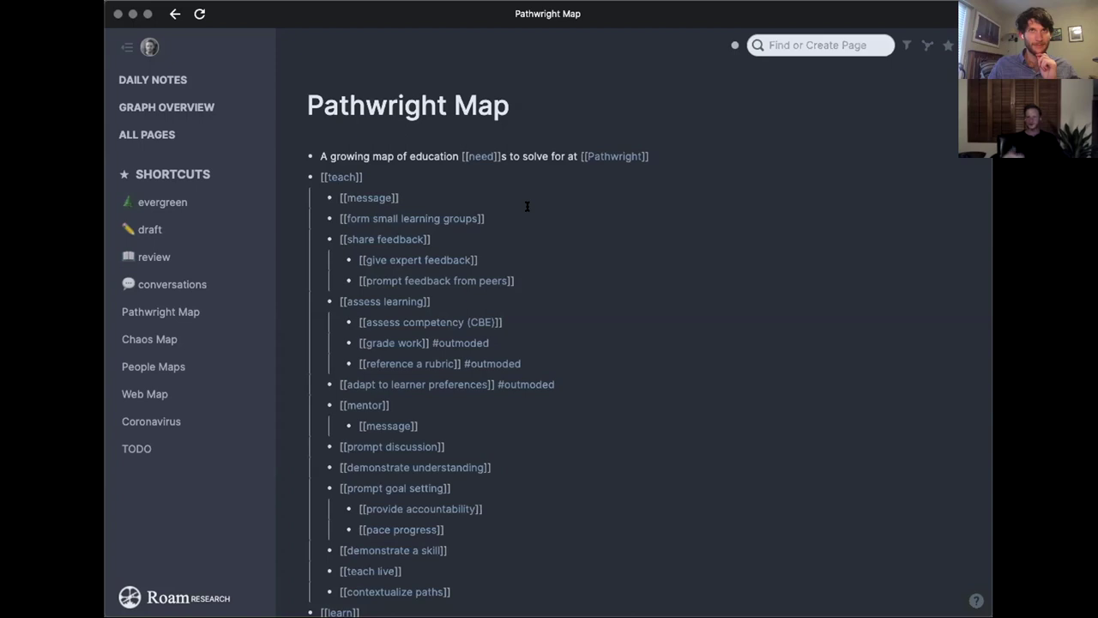
{"action": "scroll", "coordinate": [492, 284], "scroll_direction": "down", "scroll_amount": 1}
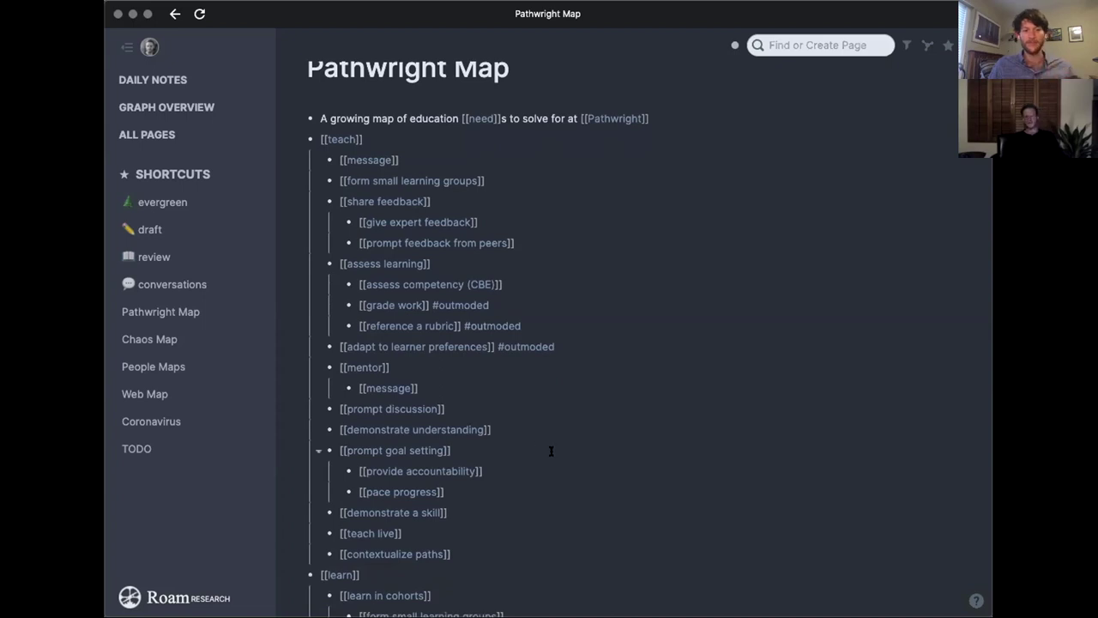
{"action": "scroll", "coordinate": [534, 424], "scroll_direction": "down", "scroll_amount": 2}
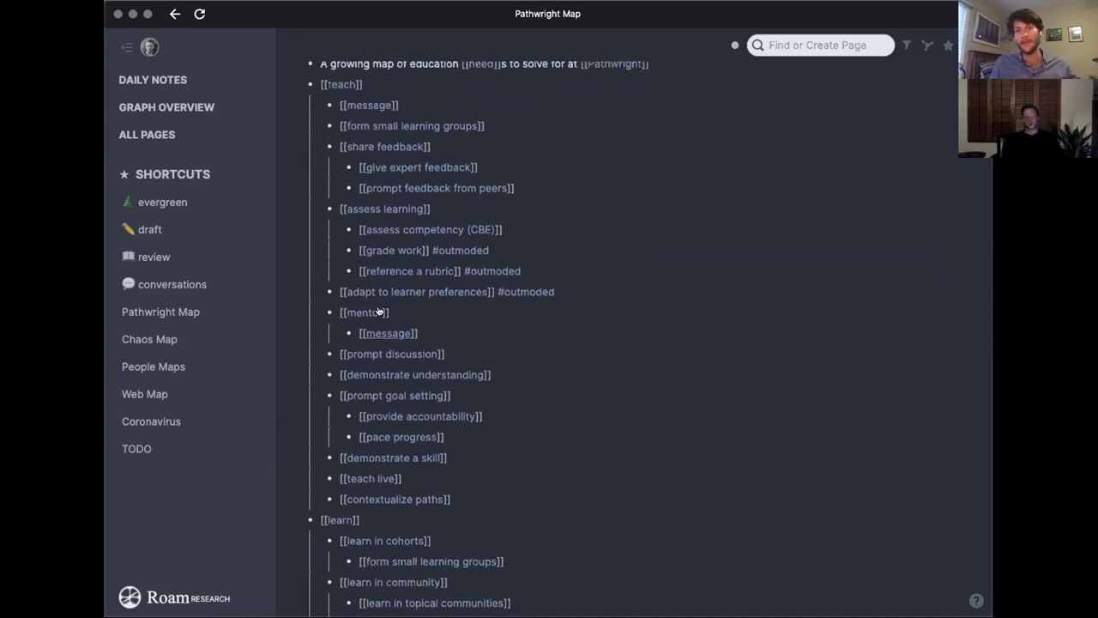
{"action": "scroll", "coordinate": [386, 343], "scroll_direction": "up", "scroll_amount": 1}
{"action": "scroll", "coordinate": [377, 275], "scroll_direction": "up", "scroll_amount": 1}
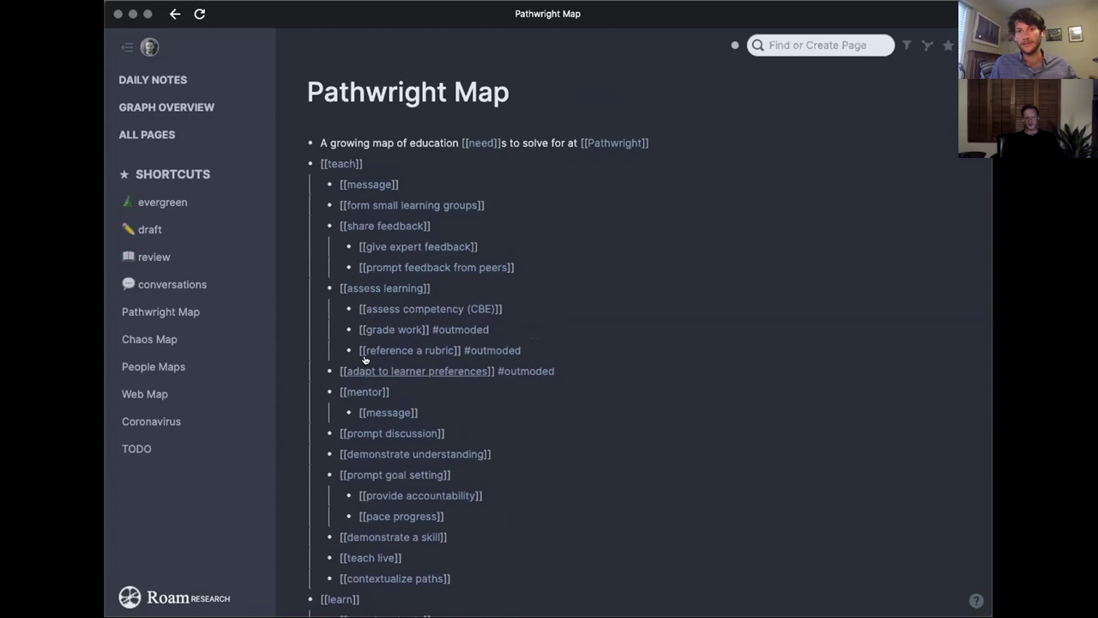
{"action": "scroll", "coordinate": [369, 369], "scroll_direction": "down", "scroll_amount": 1}
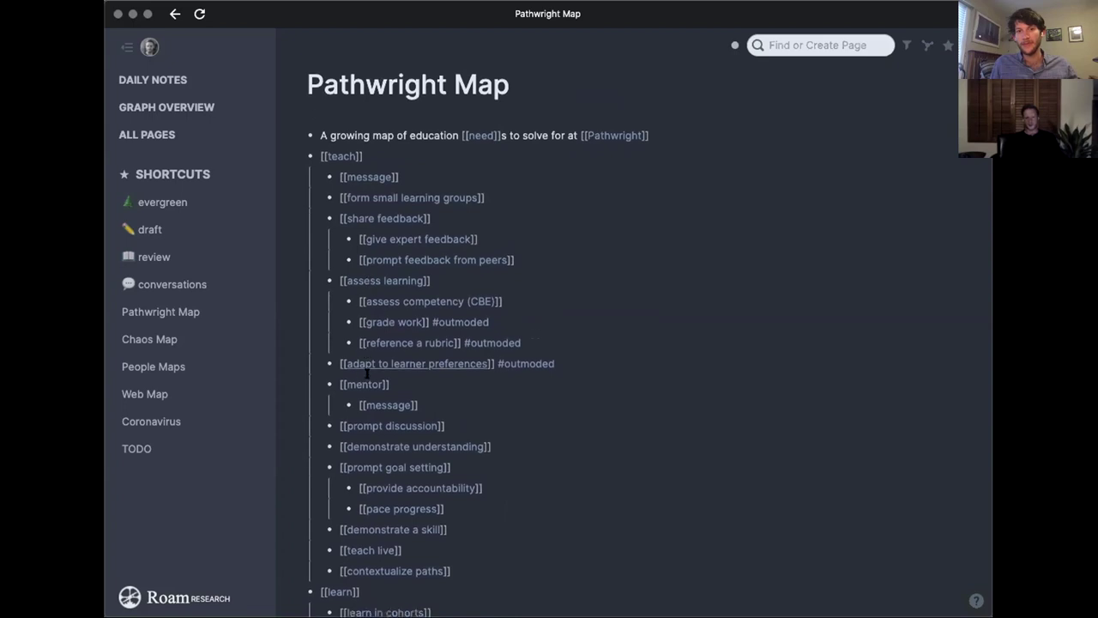
Collapse teach, learn, design and work, then re-expand work, design and learn.
{"action": "left_click", "coordinate": [299, 158]}
{"action": "left_click", "coordinate": [296, 176]}
{"action": "left_click", "coordinate": [300, 196]}
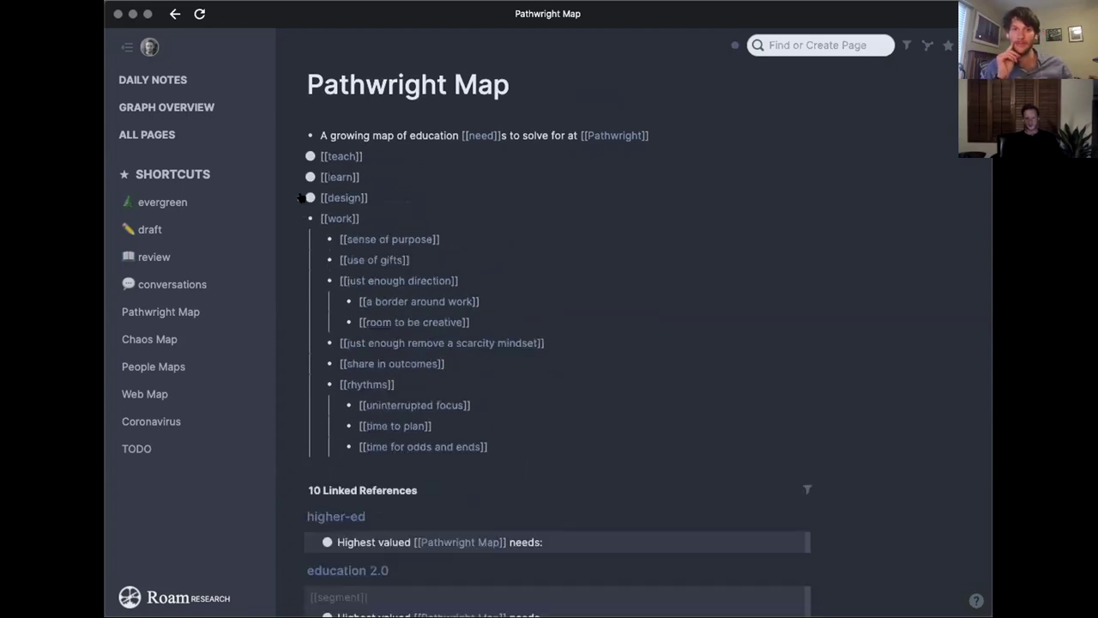
{"action": "left_click", "coordinate": [299, 218]}
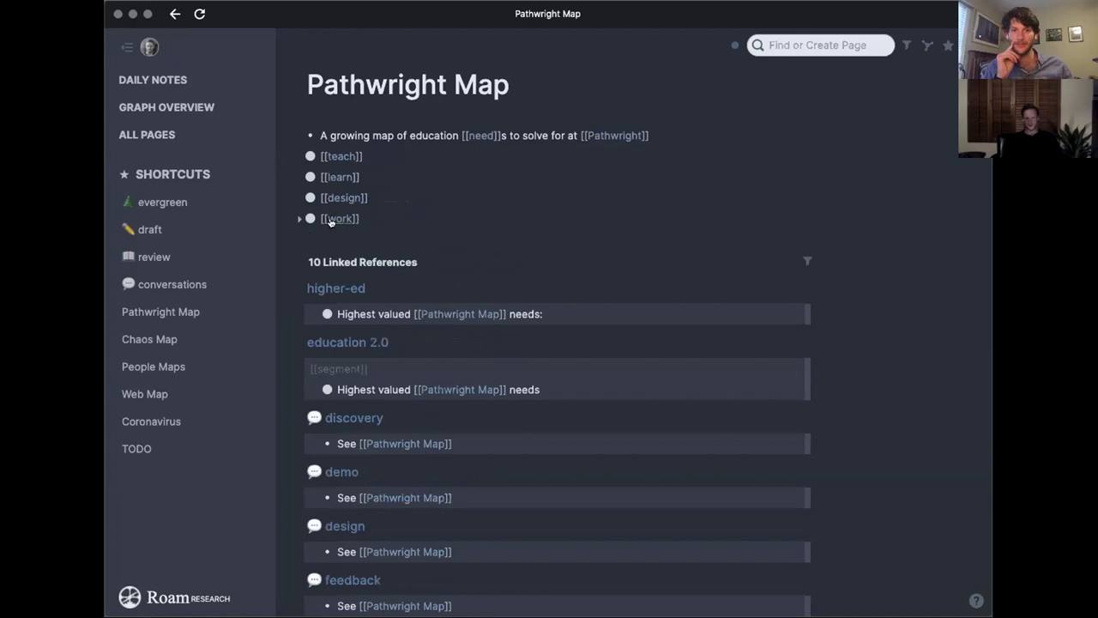
{"action": "left_click", "coordinate": [298, 220]}
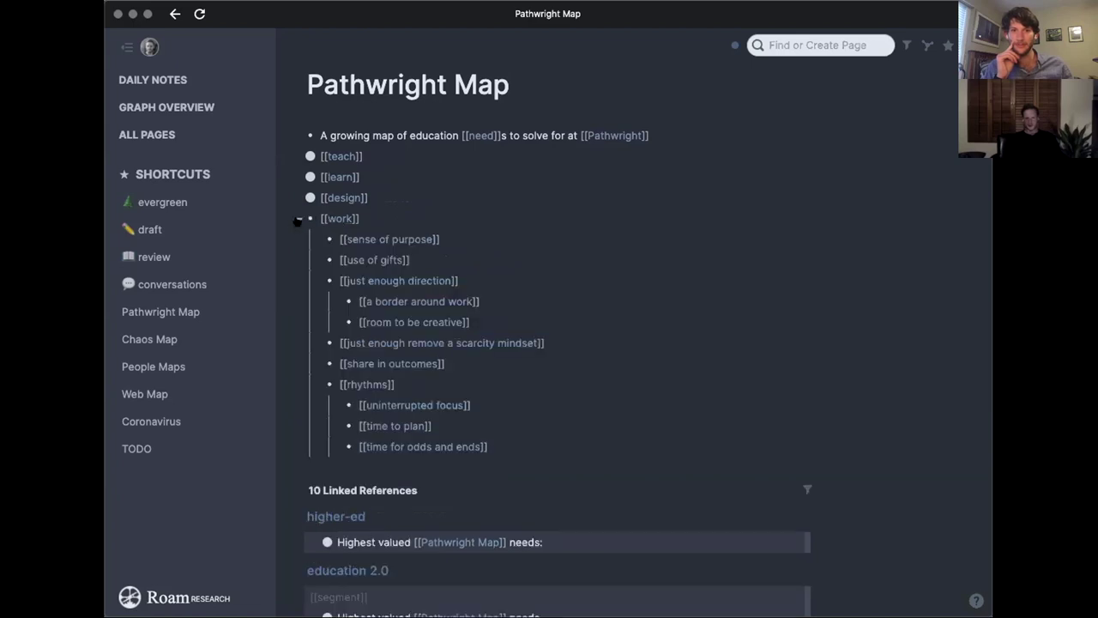
{"action": "left_click", "coordinate": [296, 199]}
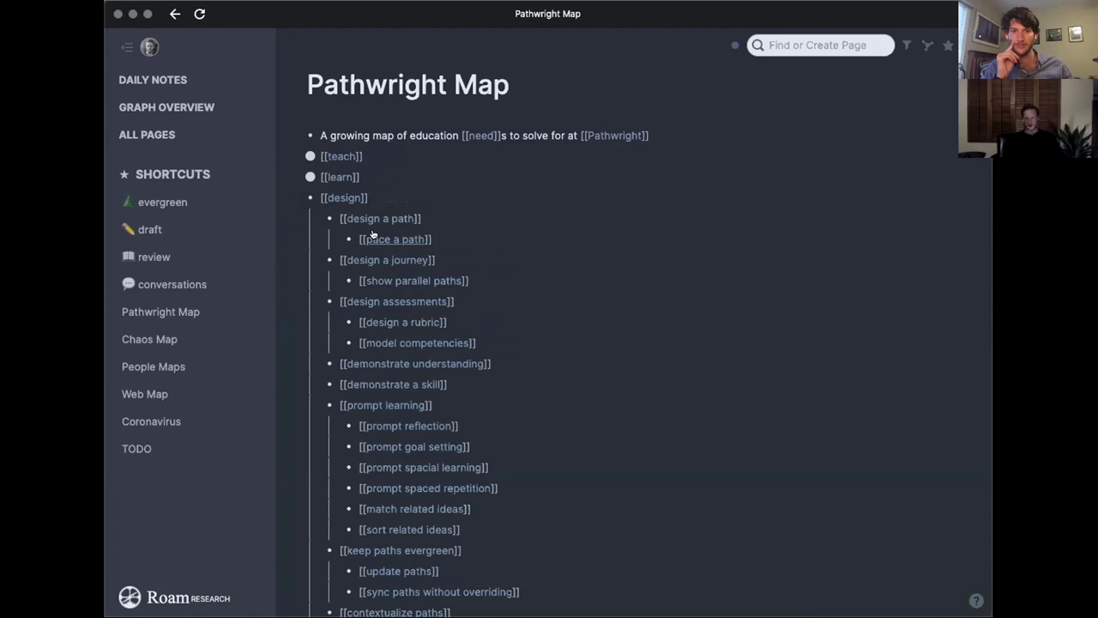
{"action": "left_click", "coordinate": [297, 177]}
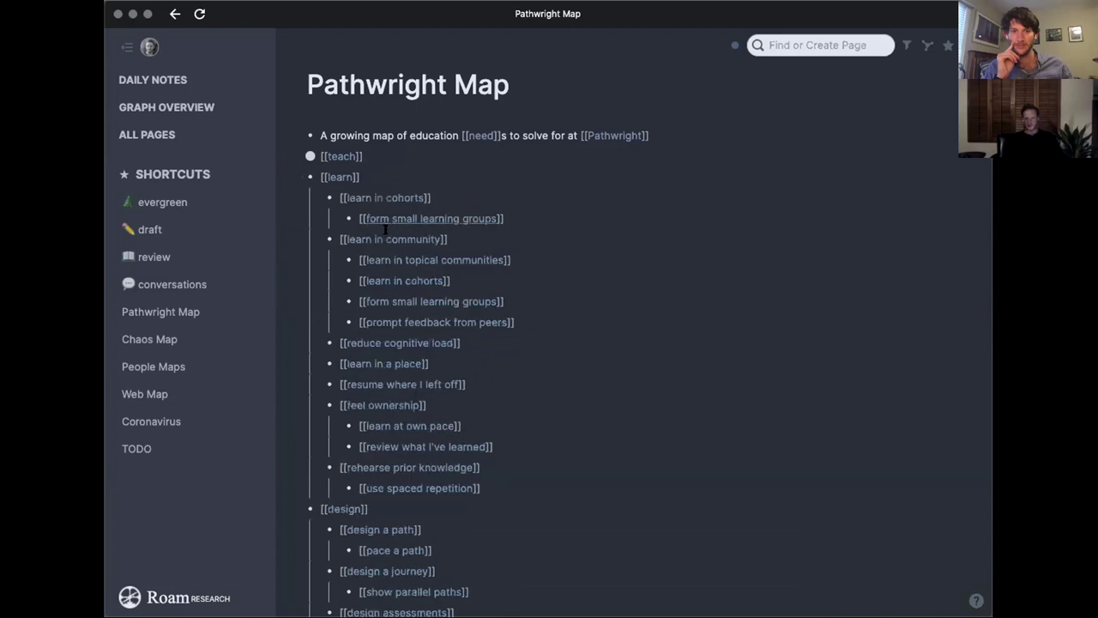
{"action": "scroll", "coordinate": [393, 283], "scroll_direction": "down", "scroll_amount": 1}
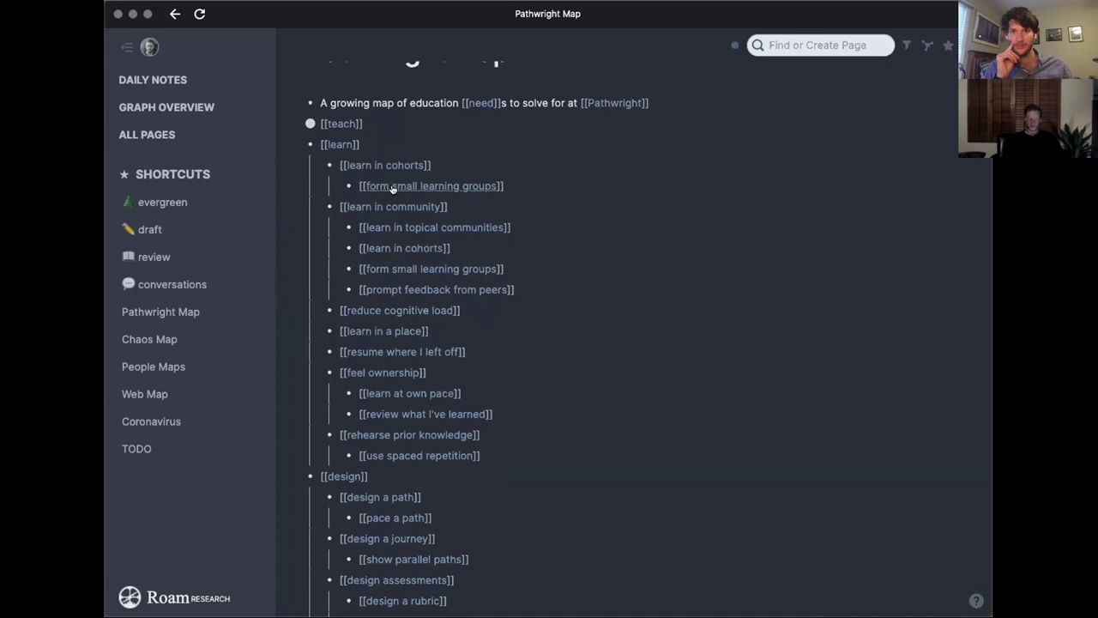
Open form small learning groups in the right sidebar and clear the stray text selection.
{"action": "left_click", "coordinate": [381, 185], "text": "shift"}
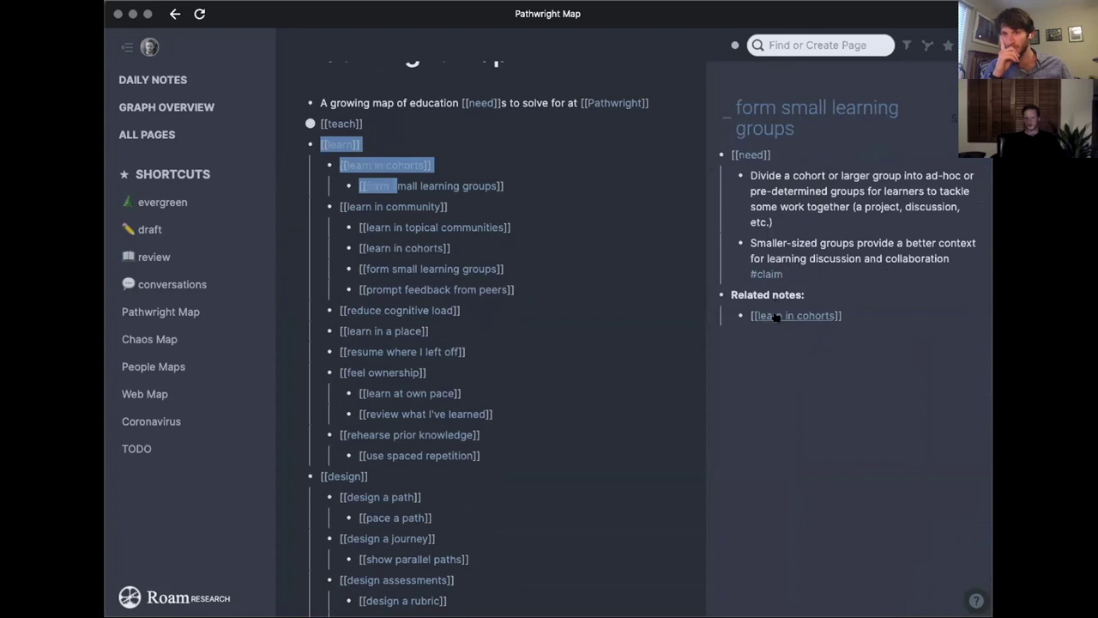
{"action": "left_click", "coordinate": [573, 196]}
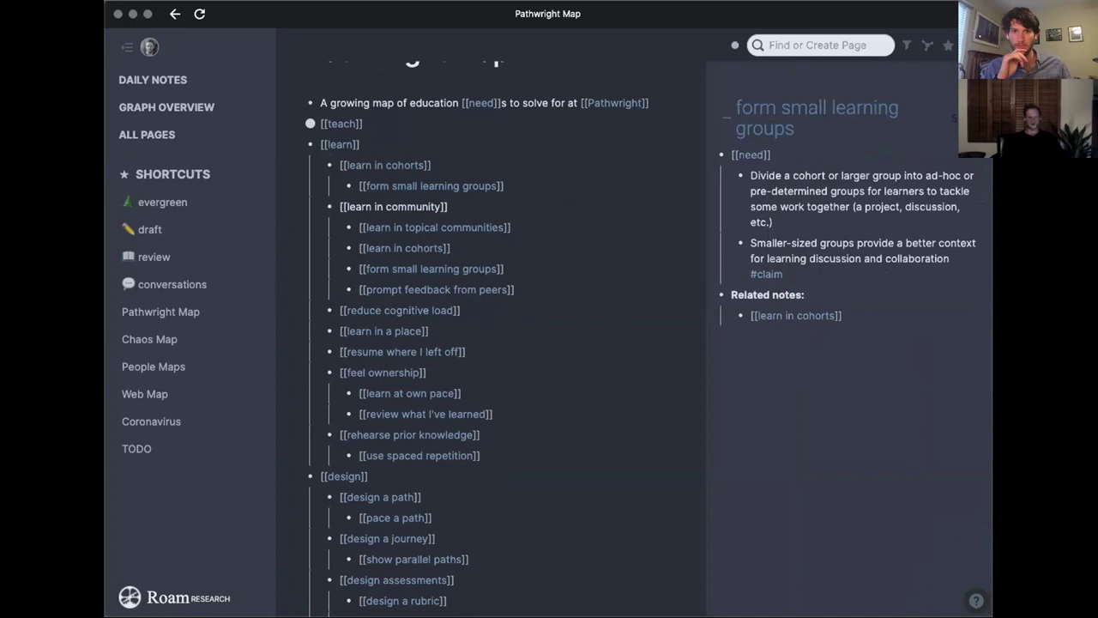
Close the form small learning groups sidebar and re-expand the teach need's sub-needs.
{"action": "key", "text": "super+shift+backslash"}
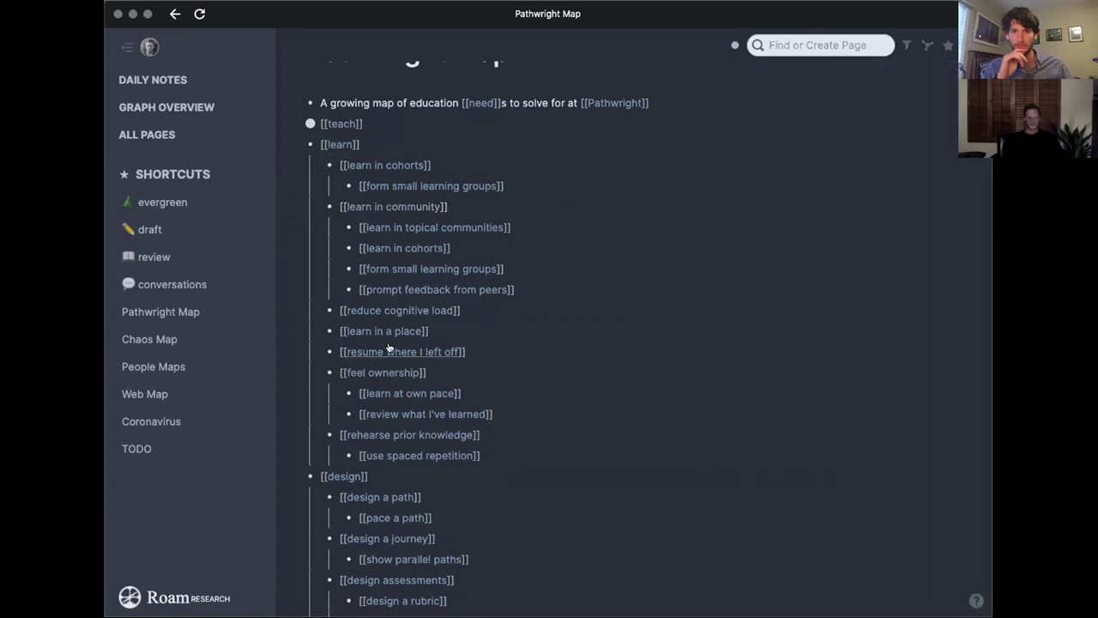
{"action": "scroll", "coordinate": [395, 207], "scroll_direction": "up", "scroll_amount": 2}
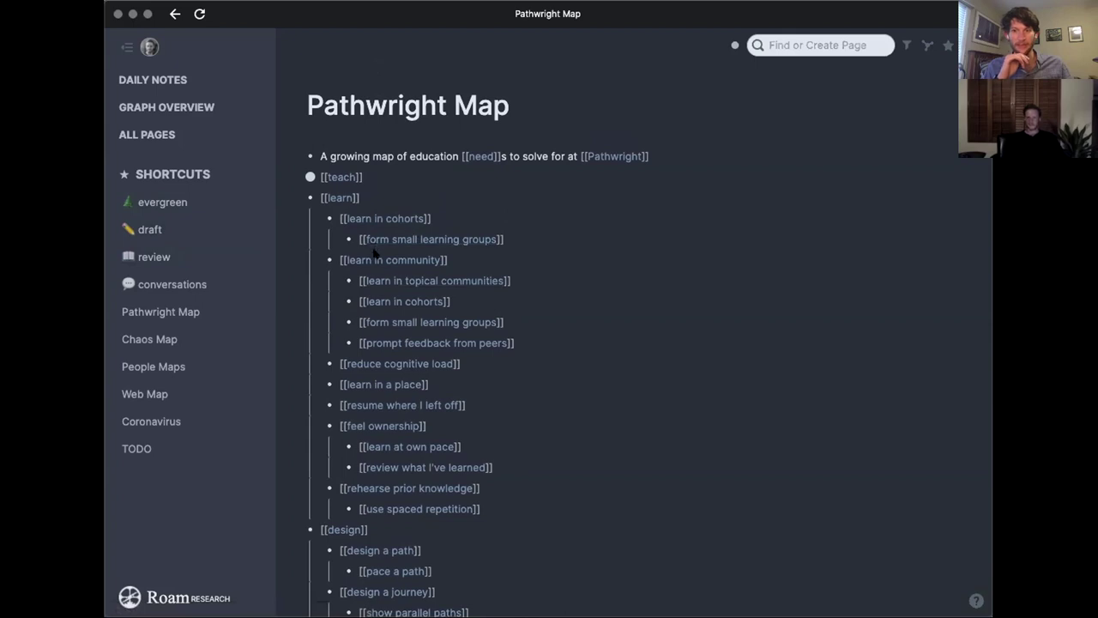
{"action": "left_click", "coordinate": [296, 177]}
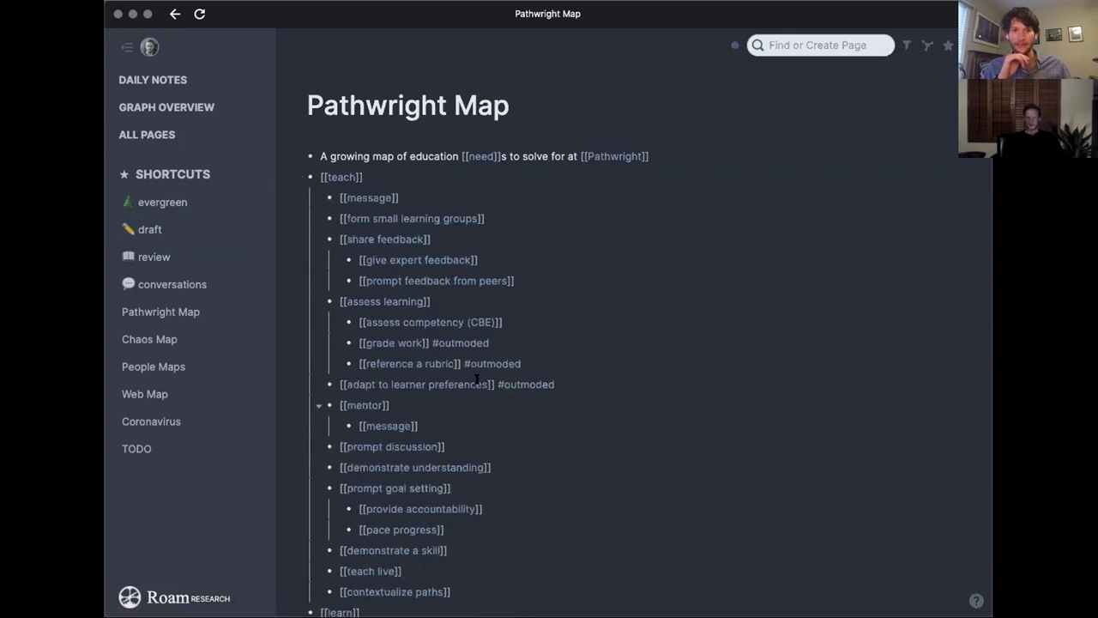
{"action": "scroll", "coordinate": [476, 380], "scroll_direction": "down", "scroll_amount": 1}
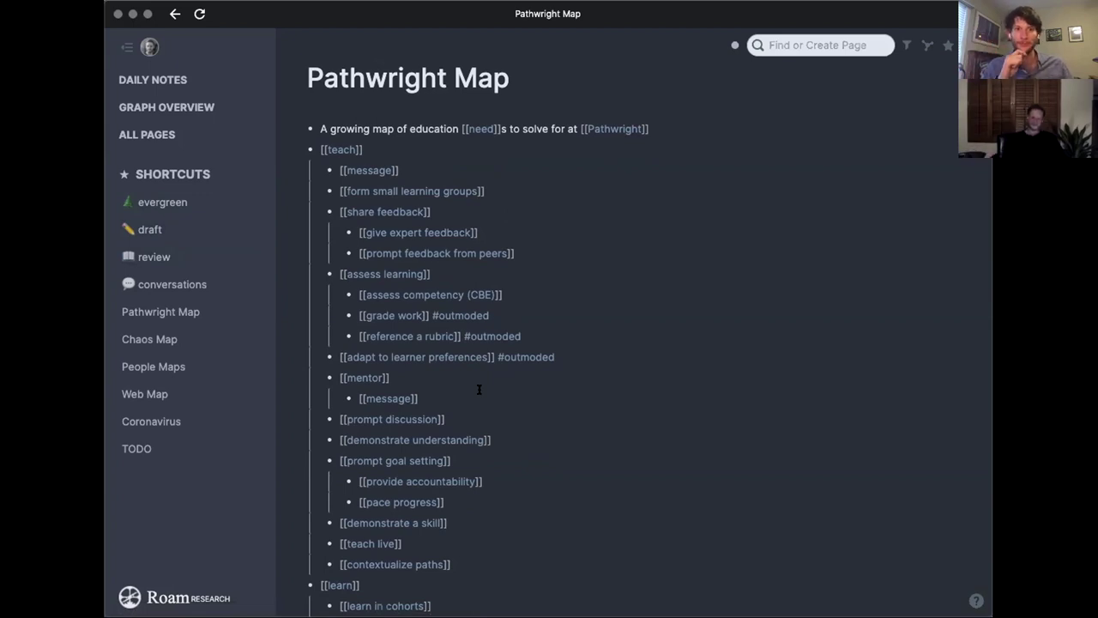
{"action": "scroll", "coordinate": [479, 391], "scroll_direction": "up", "scroll_amount": 2}
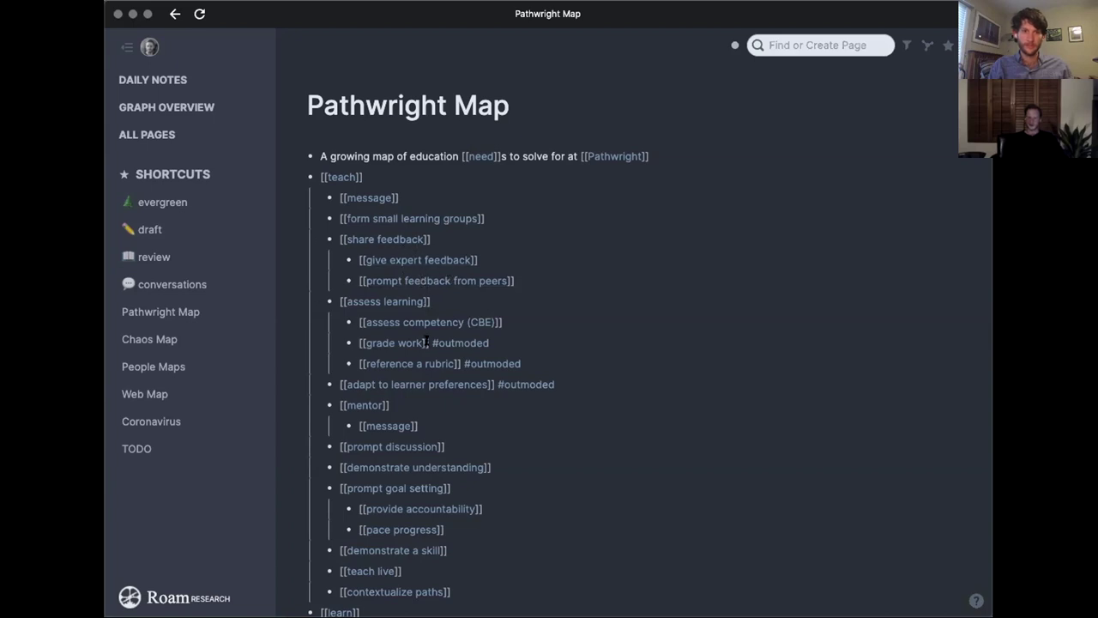
{"action": "scroll", "coordinate": [425, 342], "scroll_direction": "down", "scroll_amount": 2}
{"action": "scroll", "coordinate": [425, 342], "scroll_direction": "down", "scroll_amount": 1}
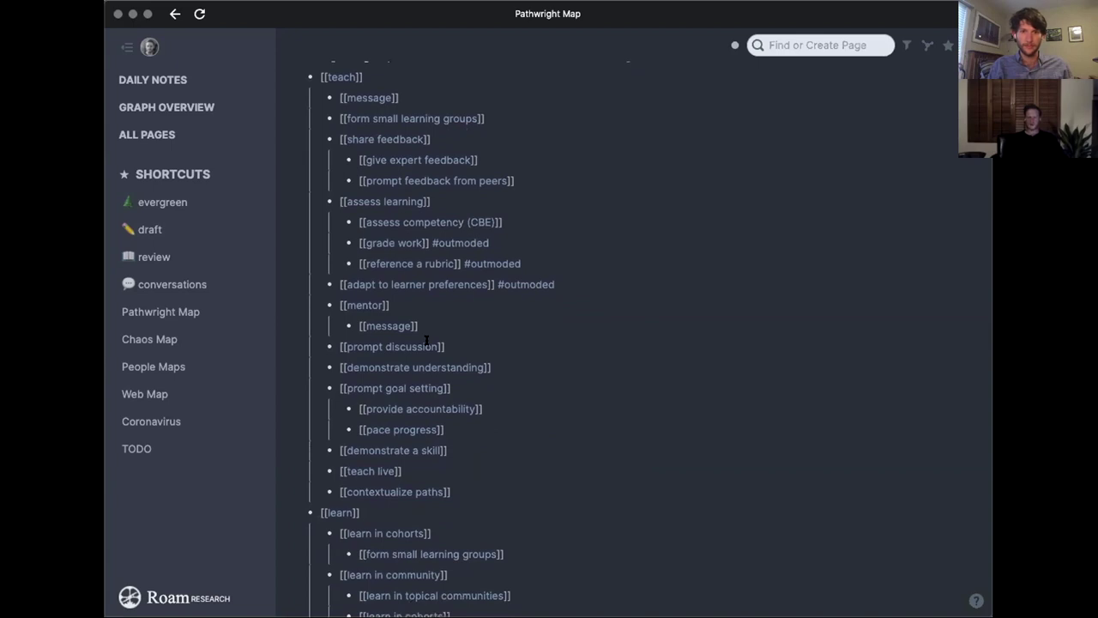
{"action": "scroll", "coordinate": [426, 342], "scroll_direction": "down", "scroll_amount": 1}
{"action": "scroll", "coordinate": [426, 342], "scroll_direction": "up", "scroll_amount": 4}
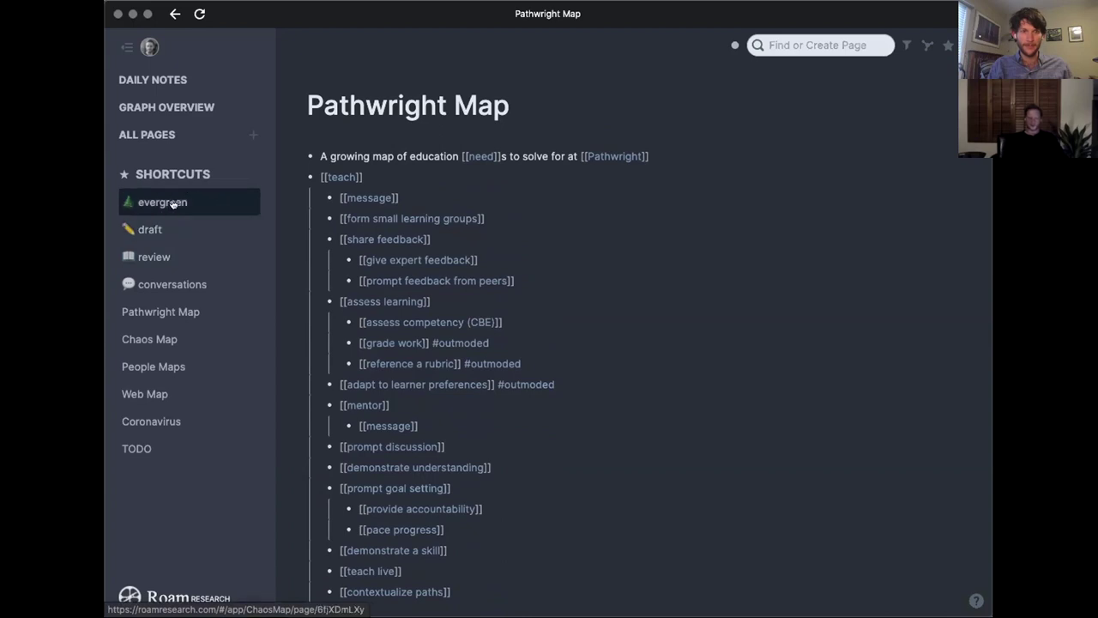
Open the conversations page from the left sidebar shortcuts.
{"action": "left_click", "coordinate": [187, 285]}
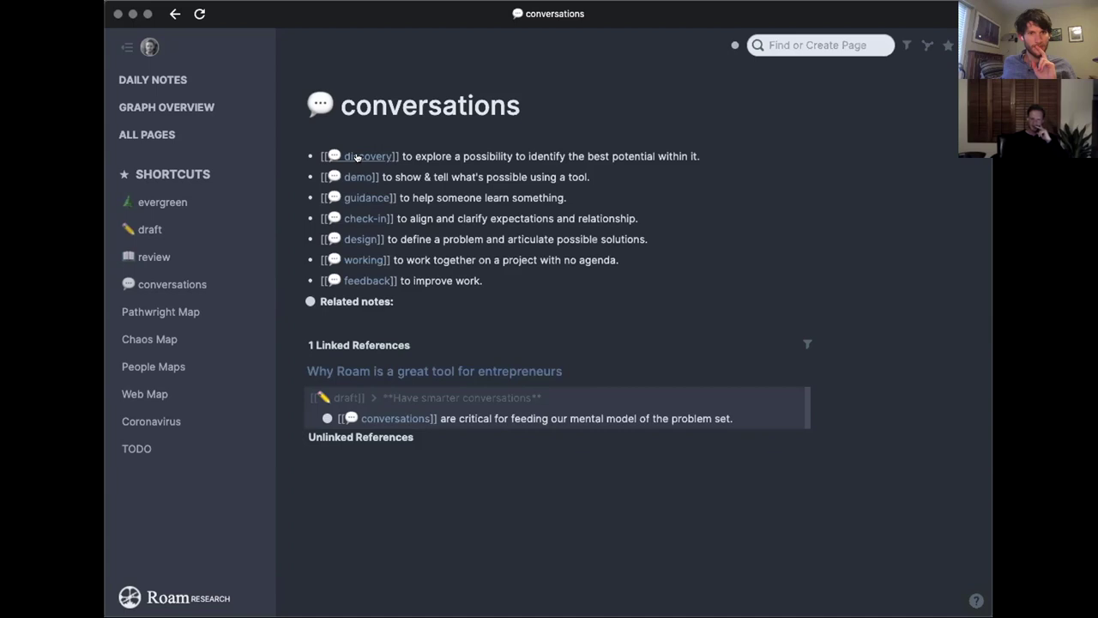
Open the discovery conversation page from the conversations list.
{"action": "left_click", "coordinate": [357, 157]}
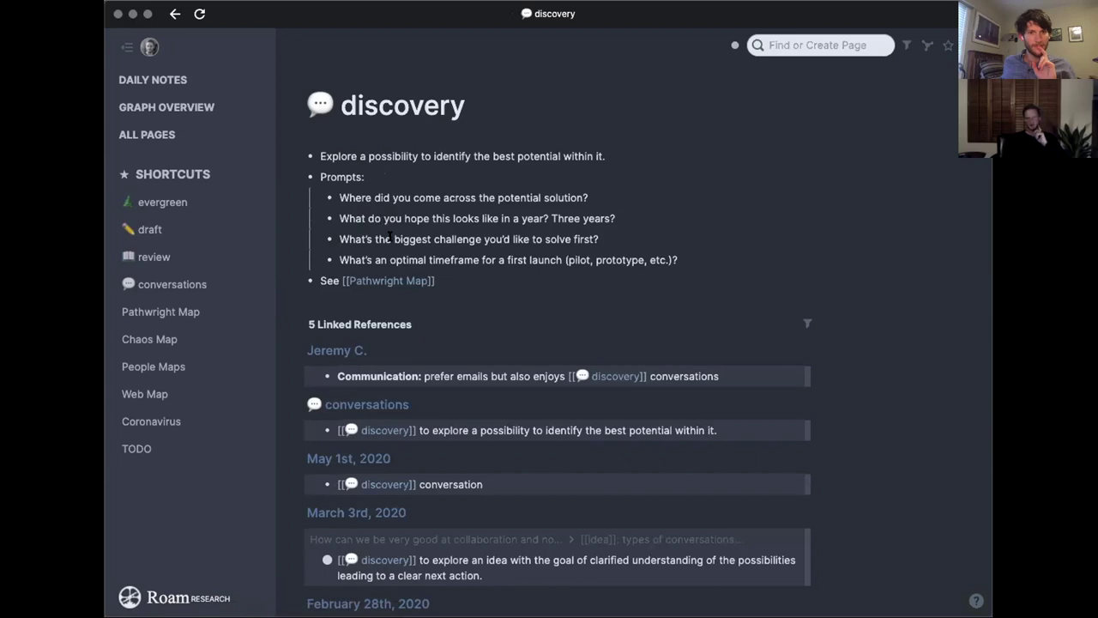
{"action": "scroll", "coordinate": [391, 234], "scroll_direction": "down", "scroll_amount": 1}
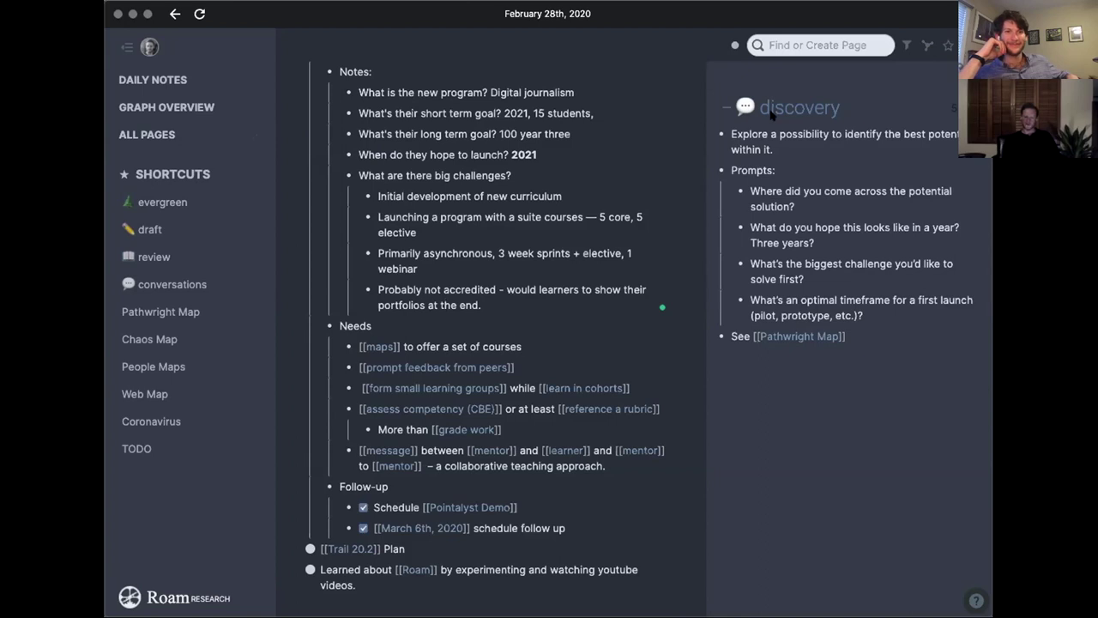
{"action": "scroll", "coordinate": [480, 326], "scroll_direction": "up", "scroll_amount": 4}
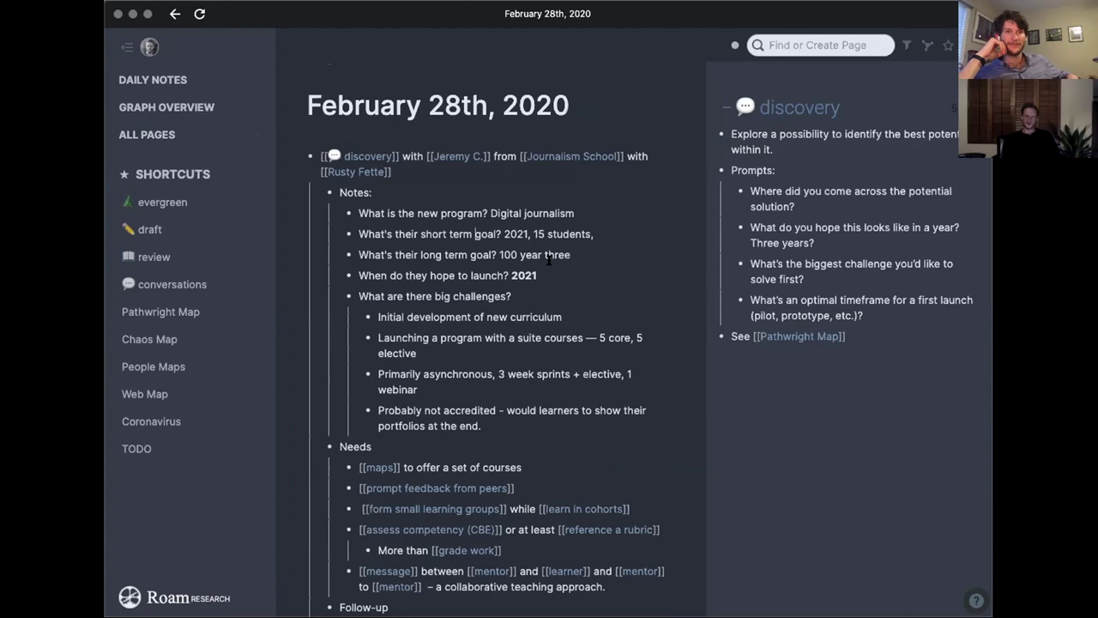
{"action": "scroll", "coordinate": [498, 320], "scroll_direction": "down", "scroll_amount": 3}
{"action": "scroll", "coordinate": [417, 351], "scroll_direction": "down", "scroll_amount": 2}
{"action": "scroll", "coordinate": [416, 361], "scroll_direction": "down", "scroll_amount": 1}
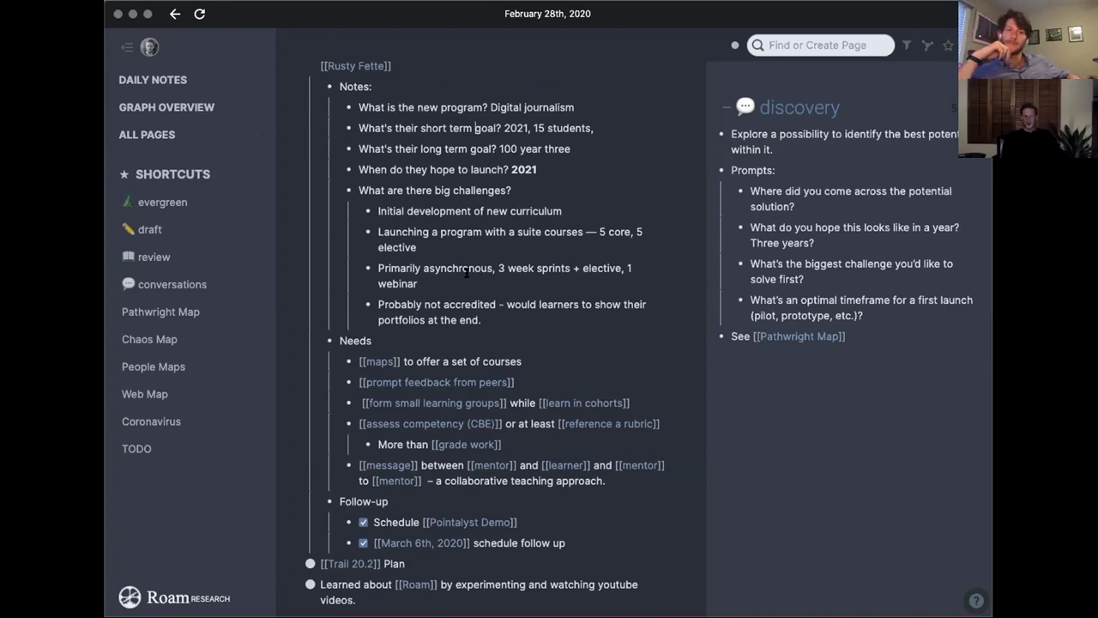
{"action": "scroll", "coordinate": [467, 273], "scroll_direction": "down", "scroll_amount": 3}
{"action": "scroll", "coordinate": [467, 272], "scroll_direction": "down", "scroll_amount": 1}
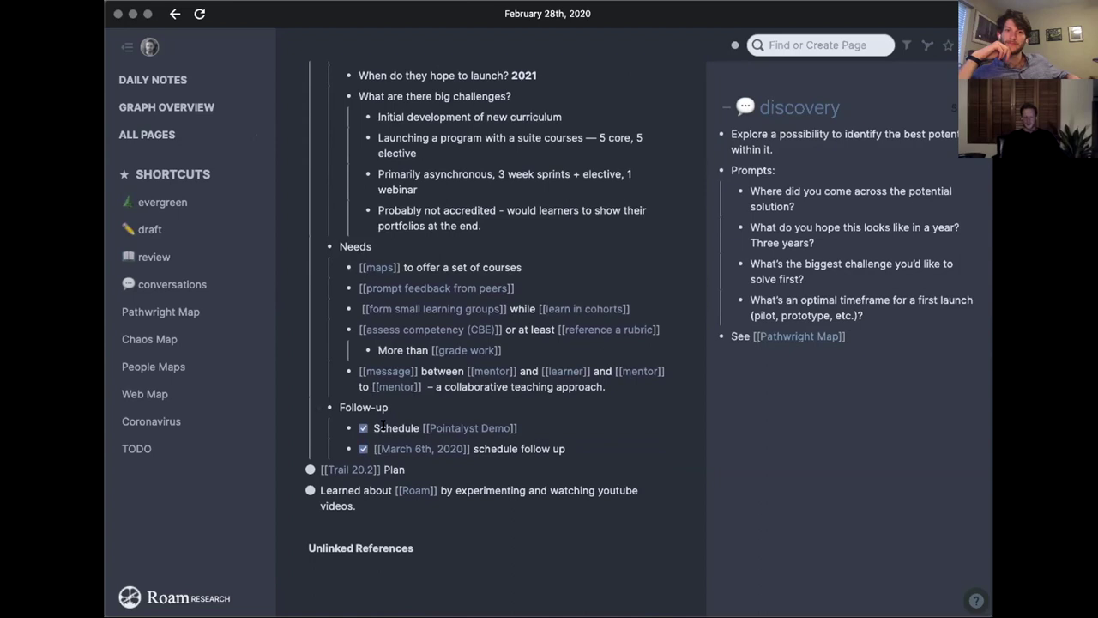
{"action": "scroll", "coordinate": [418, 473], "scroll_direction": "up", "scroll_amount": 5}
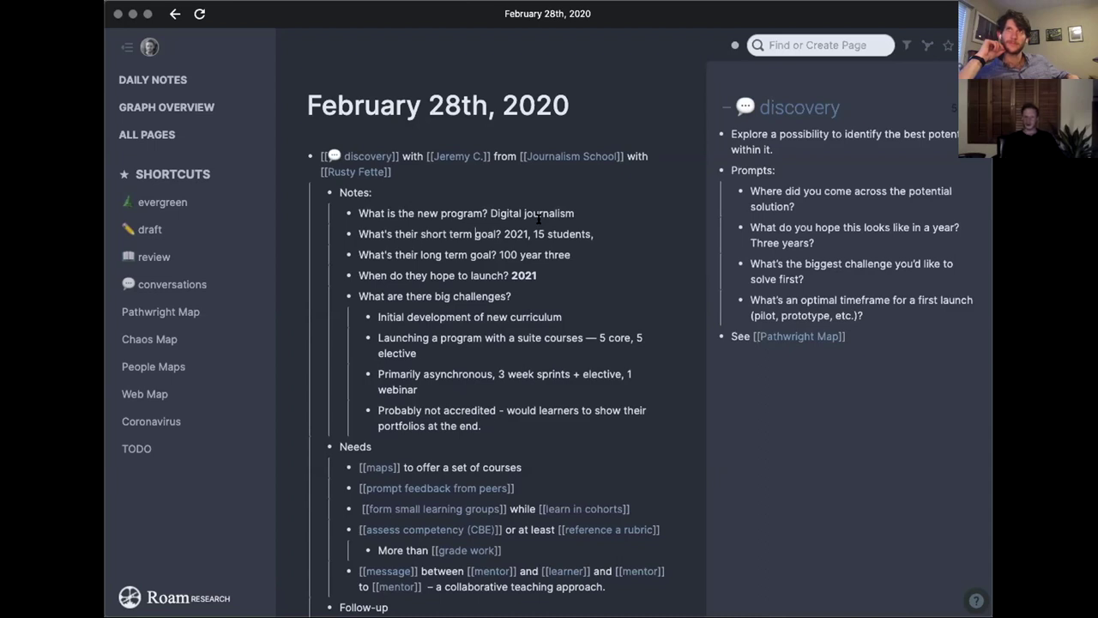
{"action": "mouse_move", "coordinate": [480, 163]}
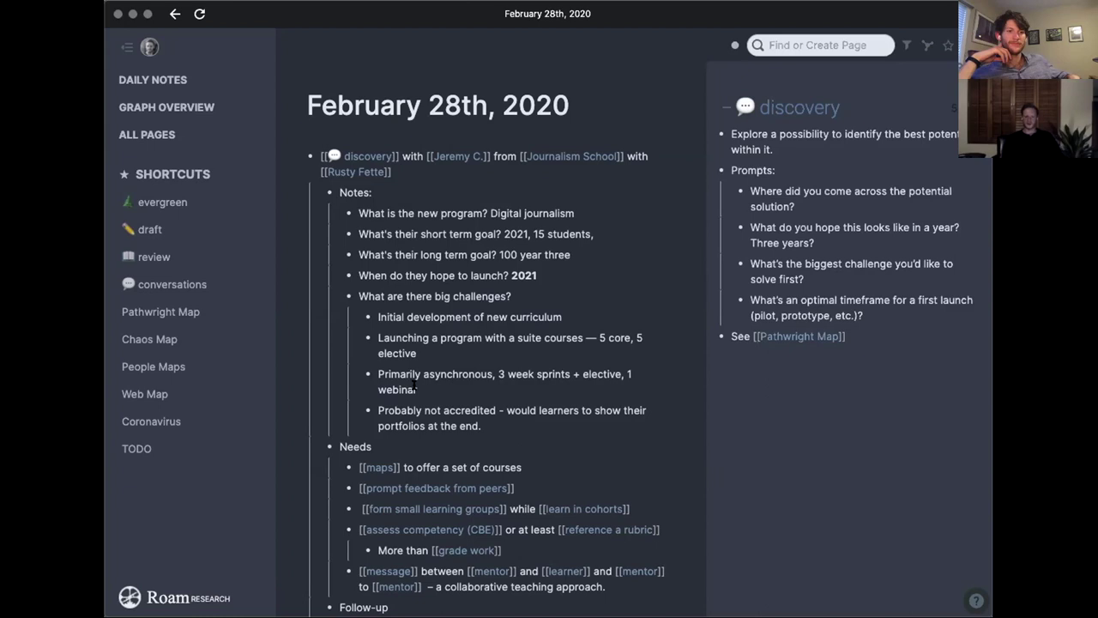
{"action": "scroll", "coordinate": [415, 386], "scroll_direction": "down", "scroll_amount": 4}
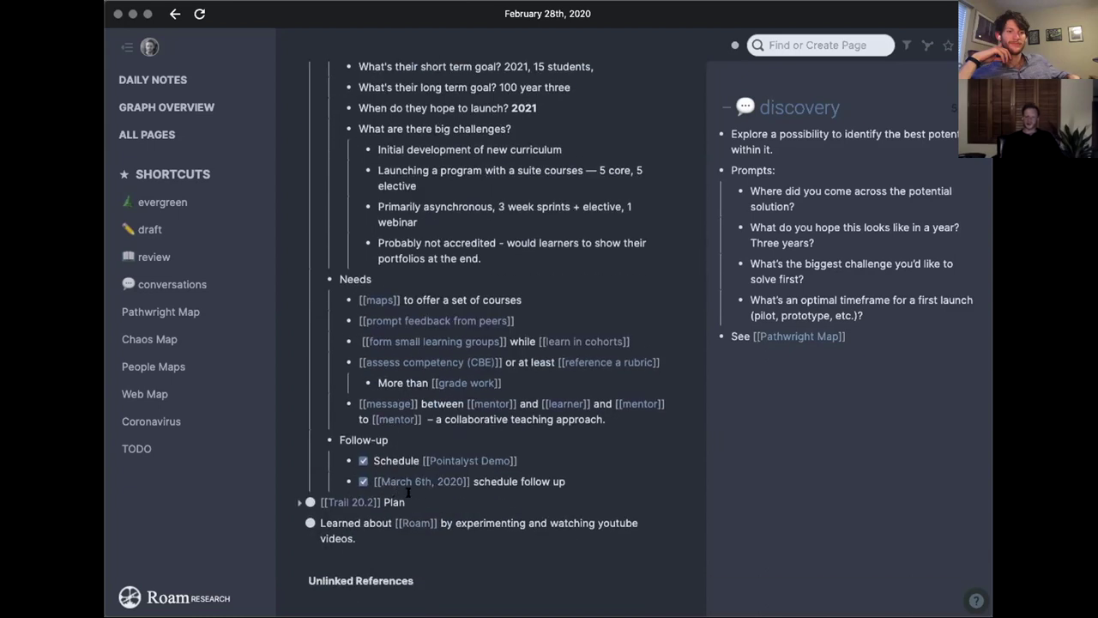
{"action": "scroll", "coordinate": [419, 475], "scroll_direction": "up", "scroll_amount": 4}
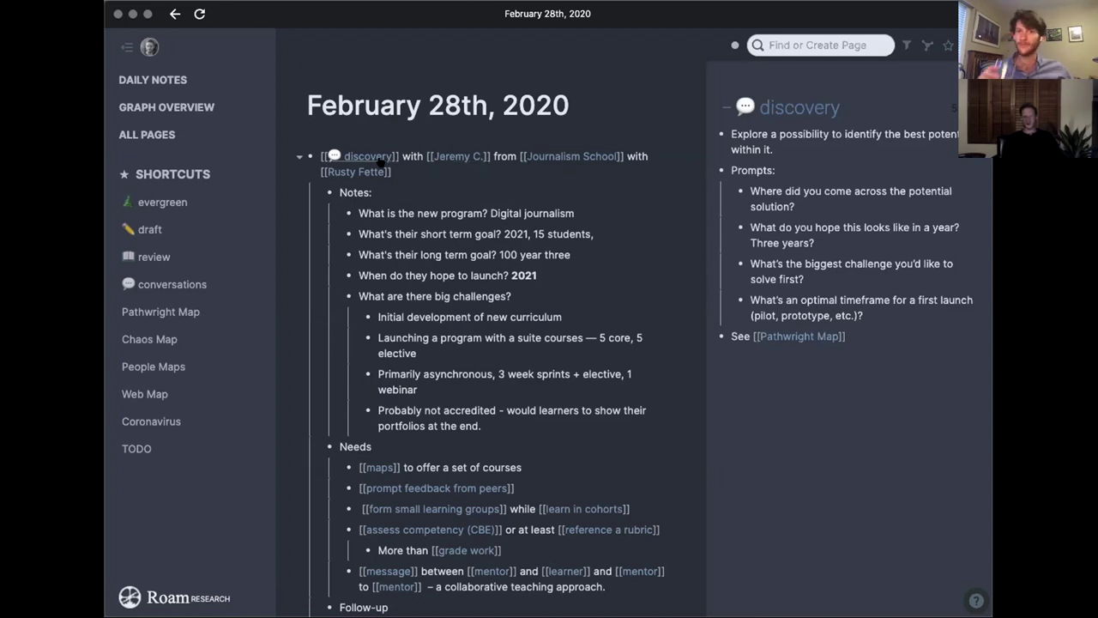
Open the Journalism School page from the February 28th note's first block.
{"action": "left_click", "coordinate": [540, 156]}
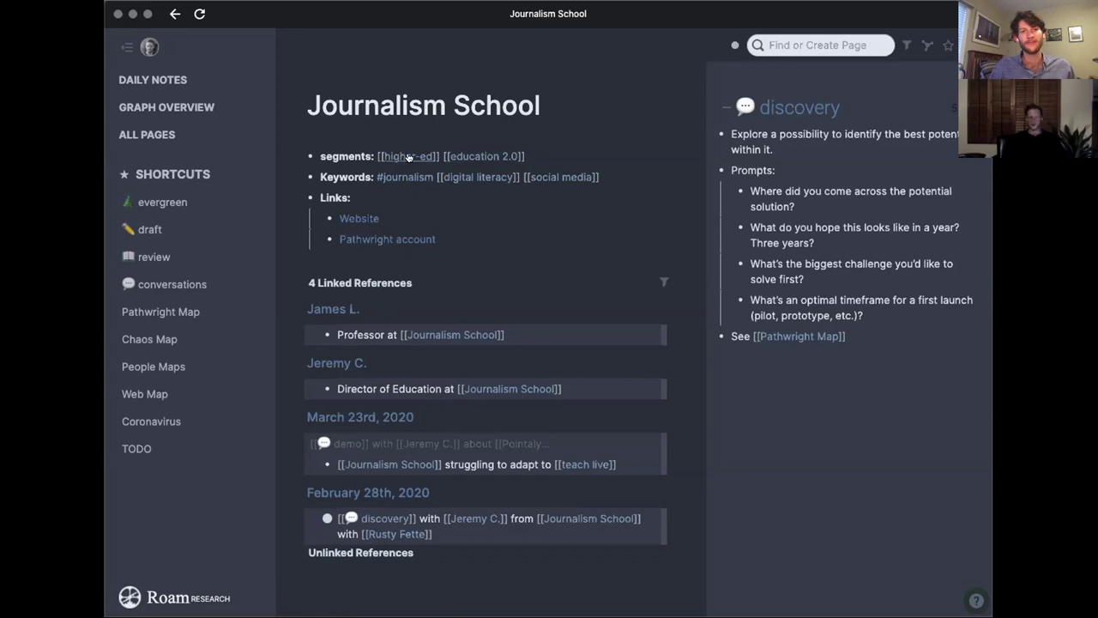
Open the higher-ed segment page, then go back to Journalism School.
{"action": "left_click", "coordinate": [409, 157]}
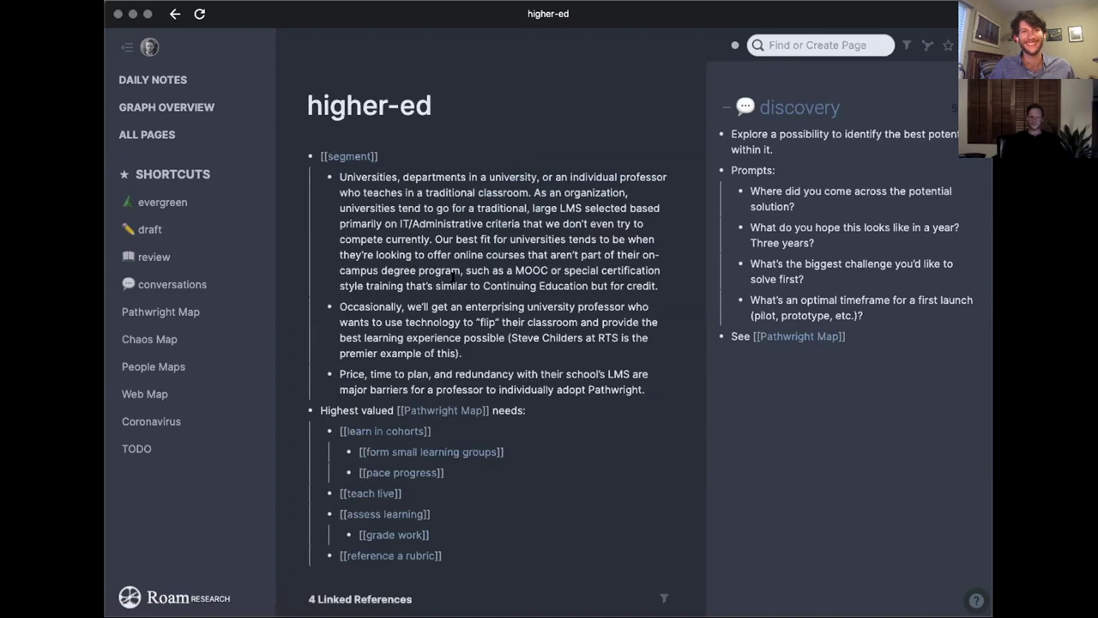
{"action": "scroll", "coordinate": [478, 337], "scroll_direction": "down", "scroll_amount": 1}
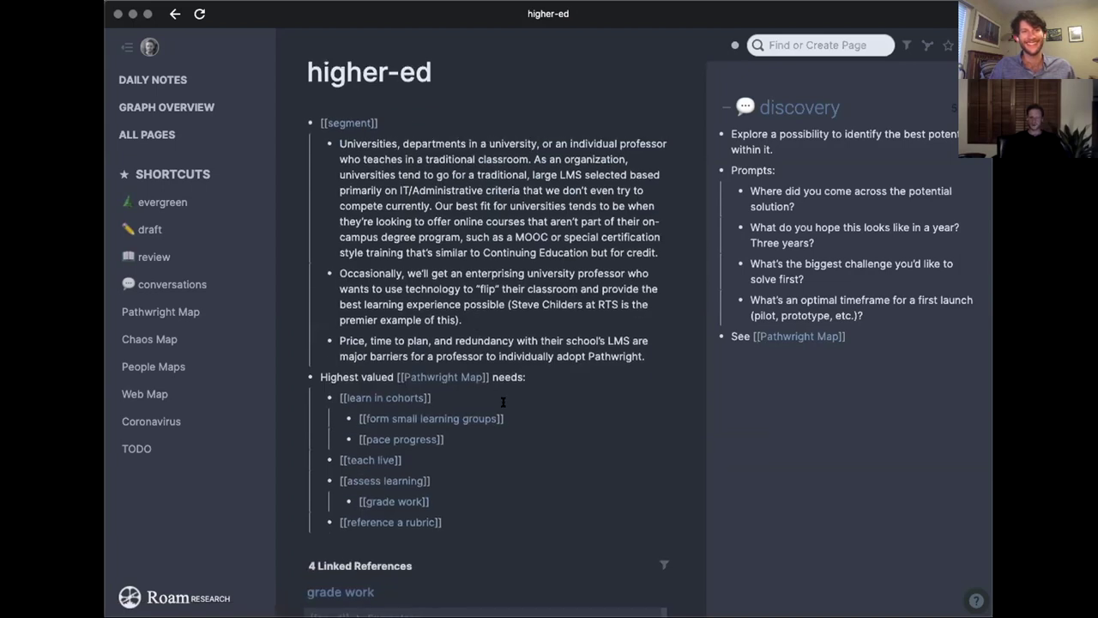
{"action": "scroll", "coordinate": [502, 401], "scroll_direction": "down", "scroll_amount": 2}
{"action": "scroll", "coordinate": [520, 458], "scroll_direction": "down", "scroll_amount": 1}
{"action": "scroll", "coordinate": [520, 458], "scroll_direction": "down", "scroll_amount": 2}
{"action": "scroll", "coordinate": [520, 458], "scroll_direction": "down", "scroll_amount": 2}
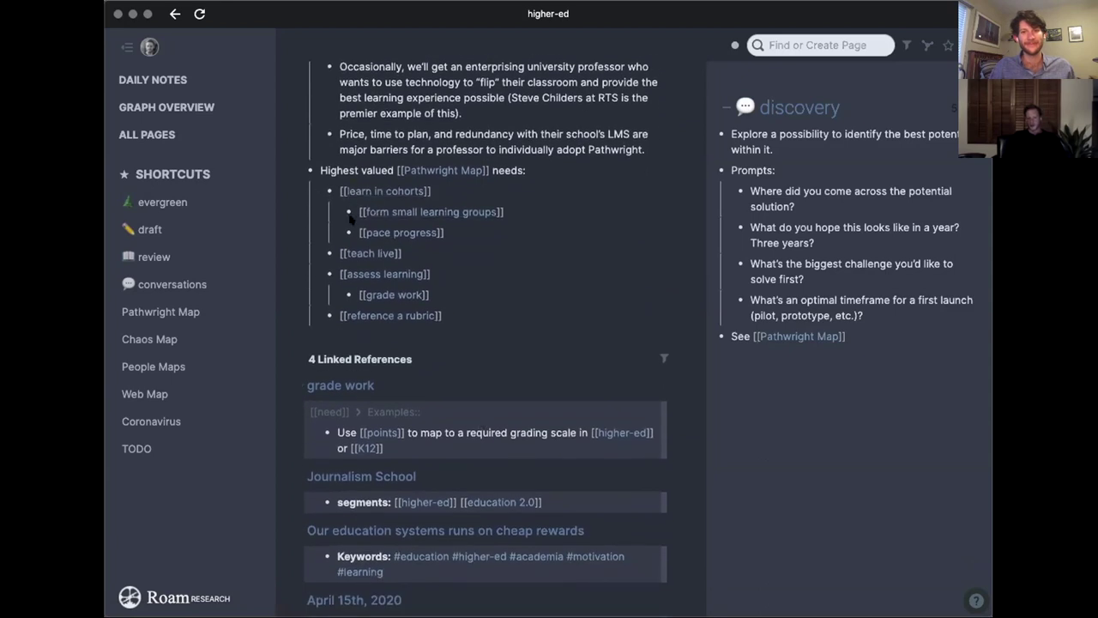
{"action": "scroll", "coordinate": [399, 339], "scroll_direction": "up", "scroll_amount": 1}
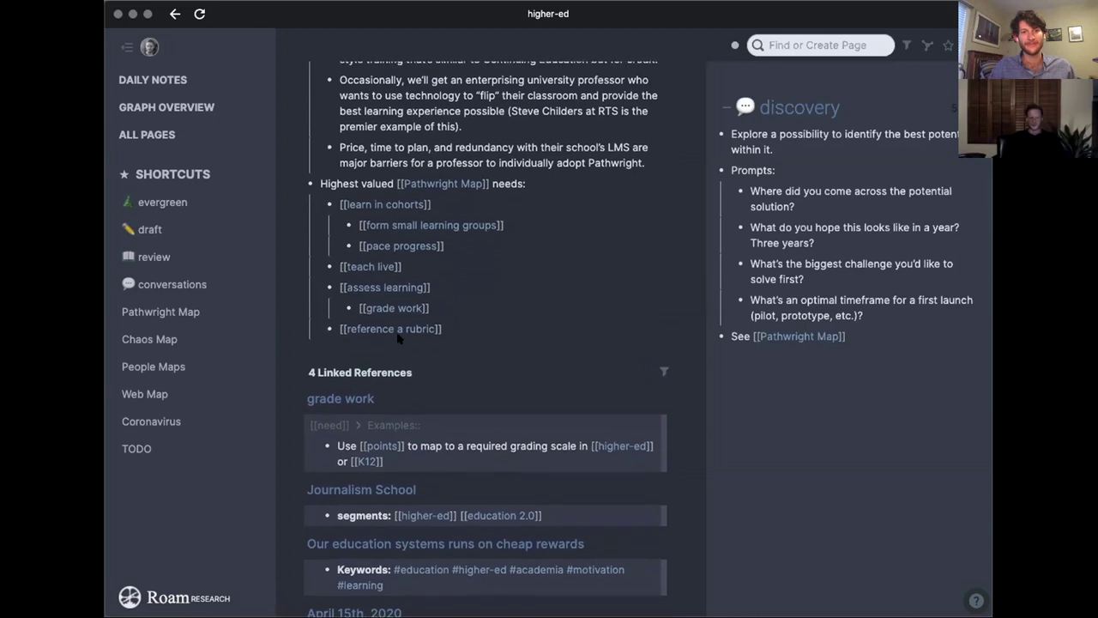
{"action": "scroll", "coordinate": [399, 339], "scroll_direction": "down", "scroll_amount": 1}
{"action": "scroll", "coordinate": [399, 339], "scroll_direction": "down", "scroll_amount": 1}
{"action": "scroll", "coordinate": [400, 339], "scroll_direction": "down", "scroll_amount": 1}
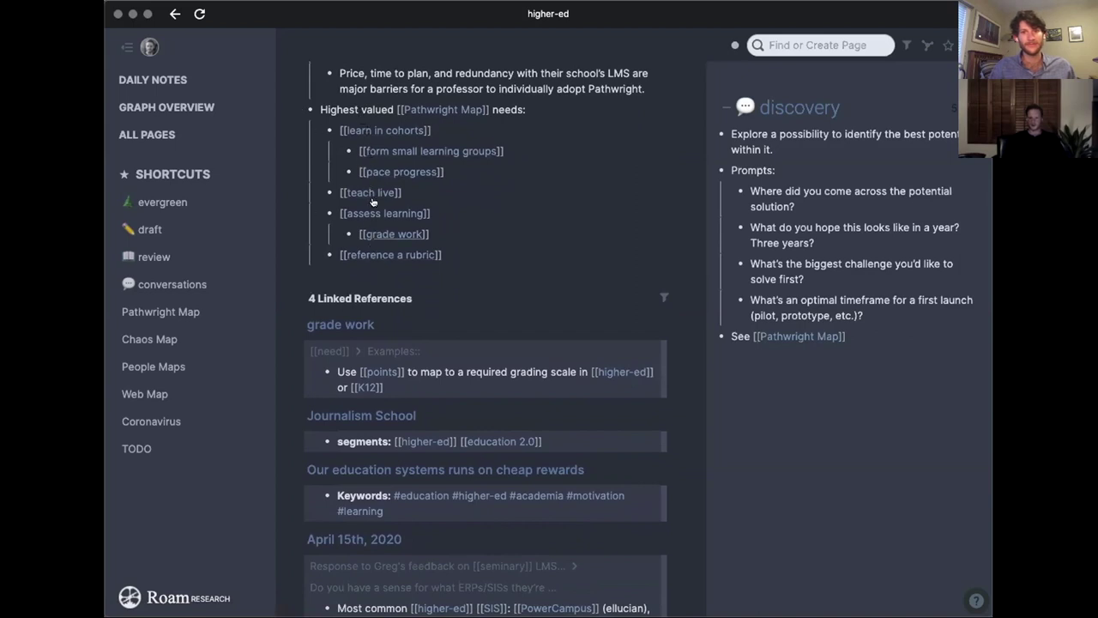
{"action": "scroll", "coordinate": [373, 257], "scroll_direction": "up", "scroll_amount": 5}
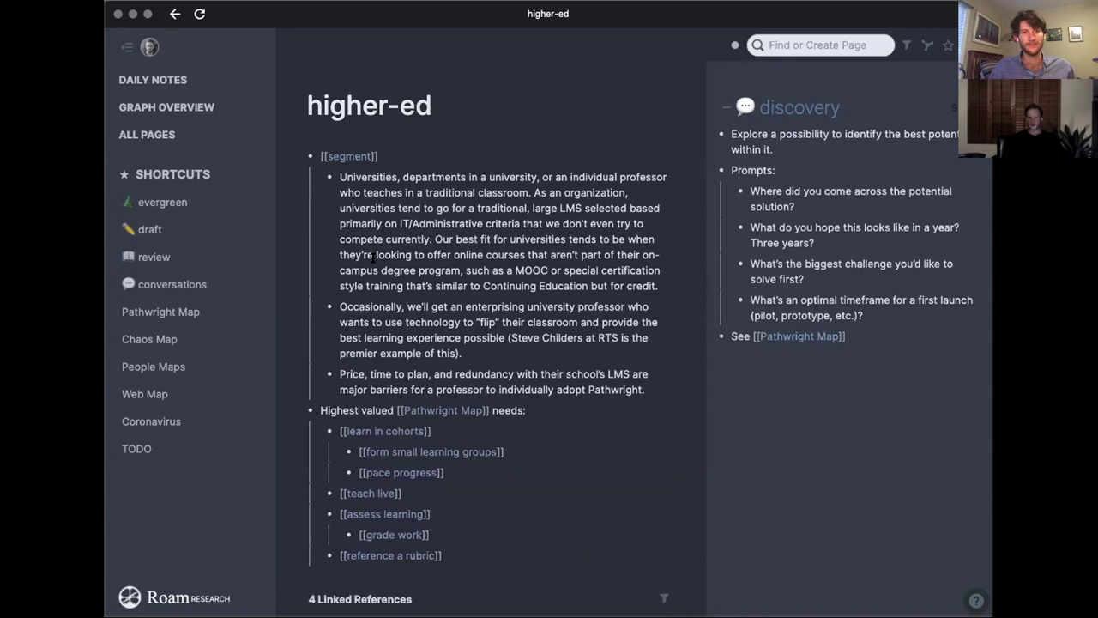
{"action": "key", "text": "super+bracketleft"}
Open the education 2.0 page twice, returning to Journalism School each time.
{"action": "left_click", "coordinate": [467, 158]}
{"action": "scroll", "coordinate": [420, 320], "scroll_direction": "down", "scroll_amount": 1}
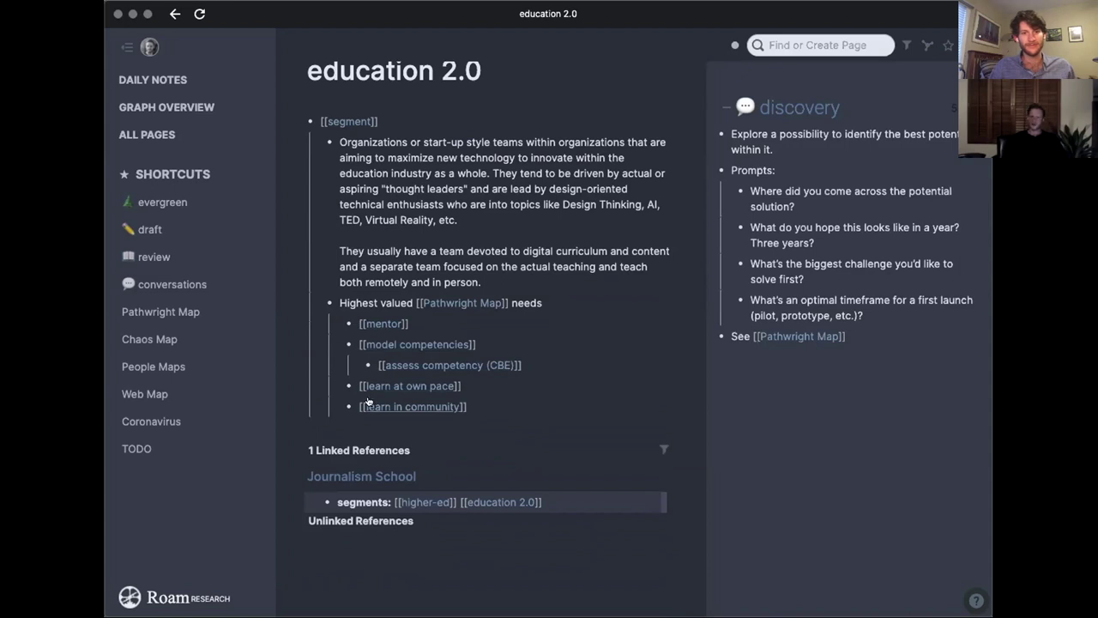
{"action": "key", "text": "super+bracketleft"}
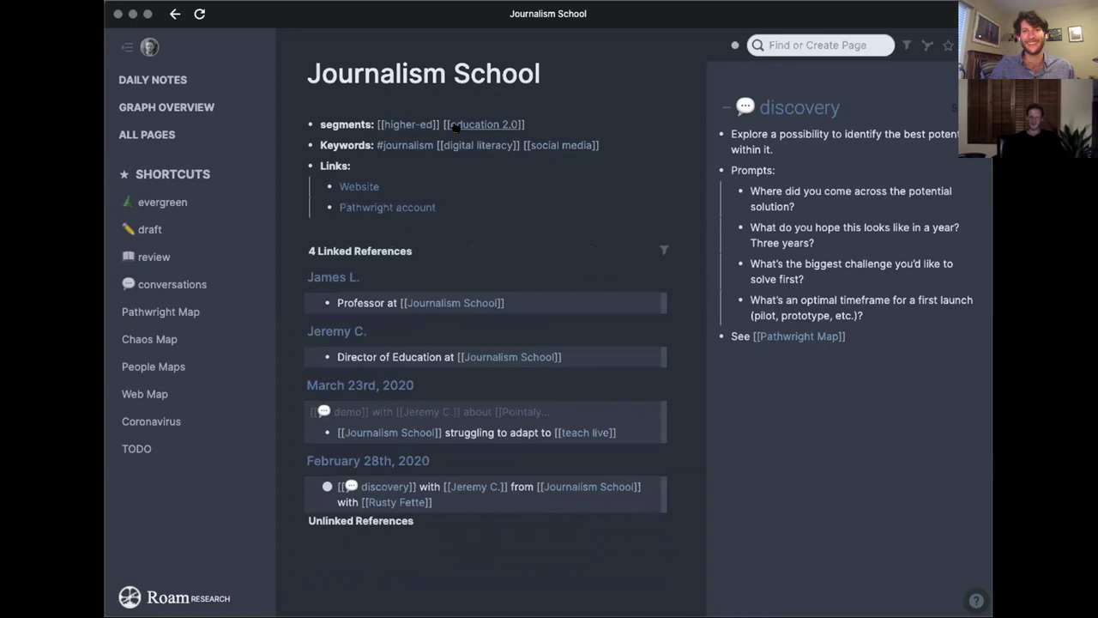
{"action": "left_click", "coordinate": [485, 125]}
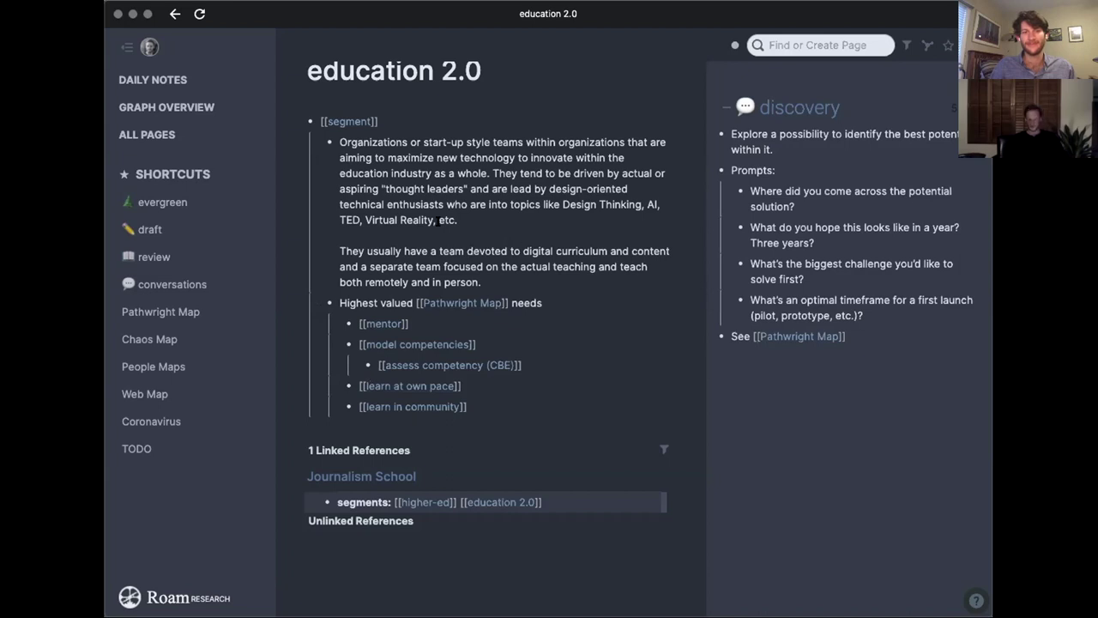
{"action": "key", "text": "alt+Left"}
{"action": "key", "text": "alt+Left"}
{"action": "scroll", "coordinate": [549, 327], "scroll_direction": "down", "scroll_amount": 1}
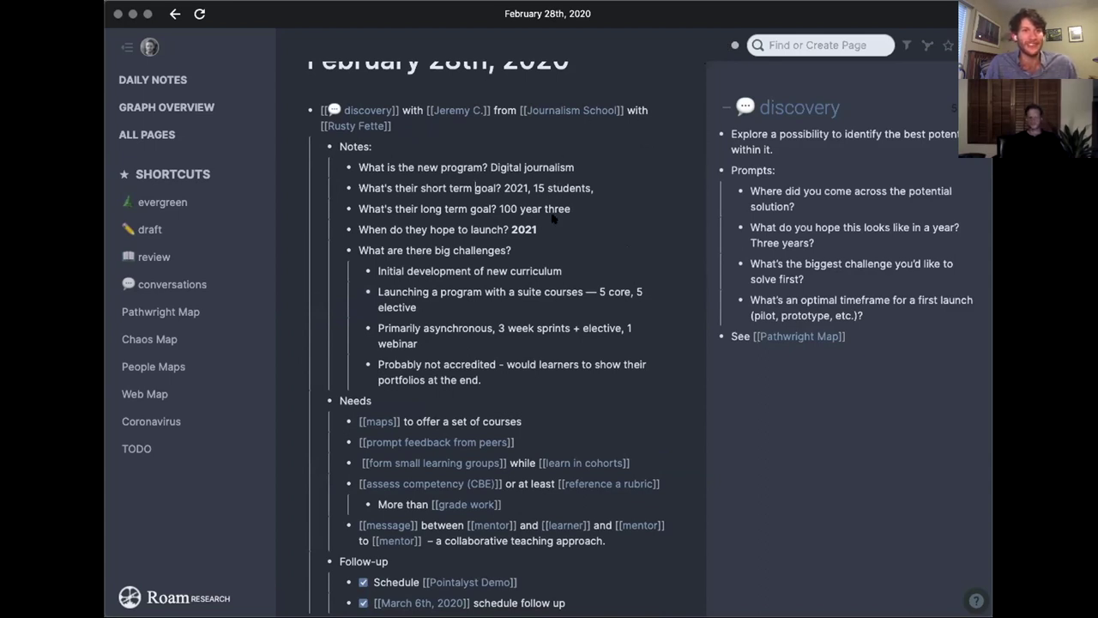
{"action": "scroll", "coordinate": [552, 219], "scroll_direction": "up", "scroll_amount": 1}
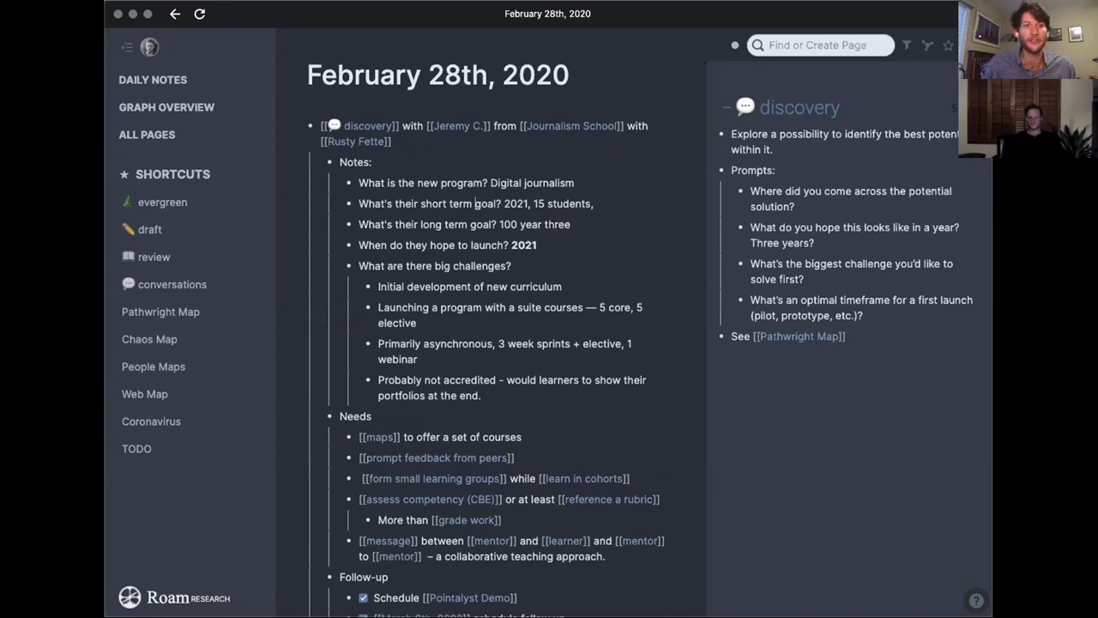
Close the discovery sidebar, check the last contact's page, and view the first line's raw links.
{"action": "key", "text": "ctrl+shift+backslash"}
{"action": "scroll", "coordinate": [598, 262], "scroll_direction": "up", "scroll_amount": 1}
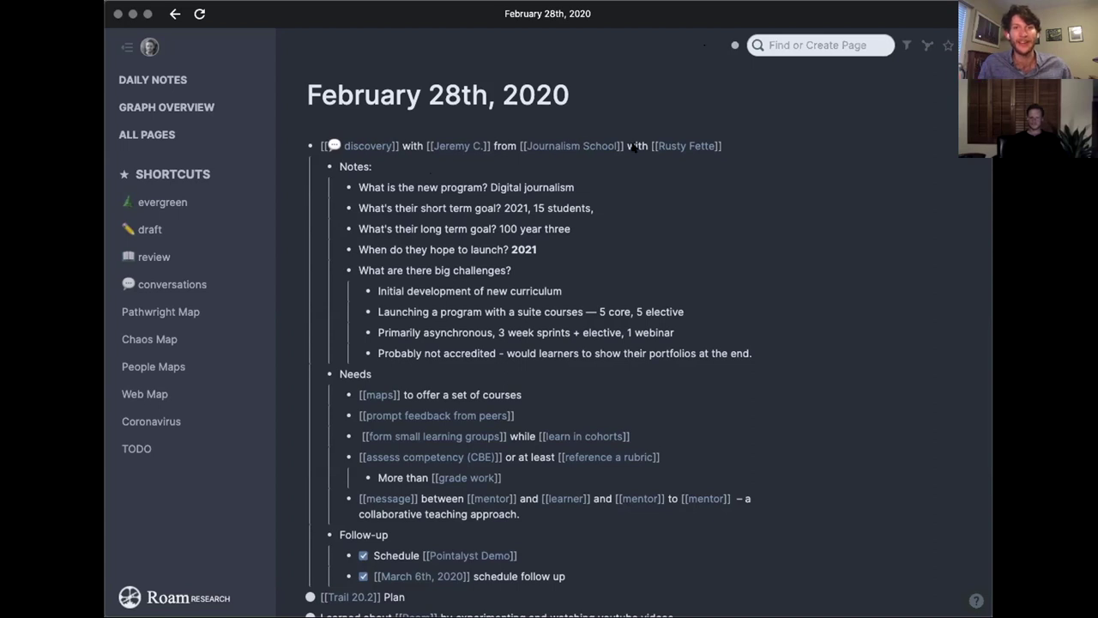
{"action": "left_click", "coordinate": [678, 146]}
{"action": "key", "text": "super+bracketleft"}
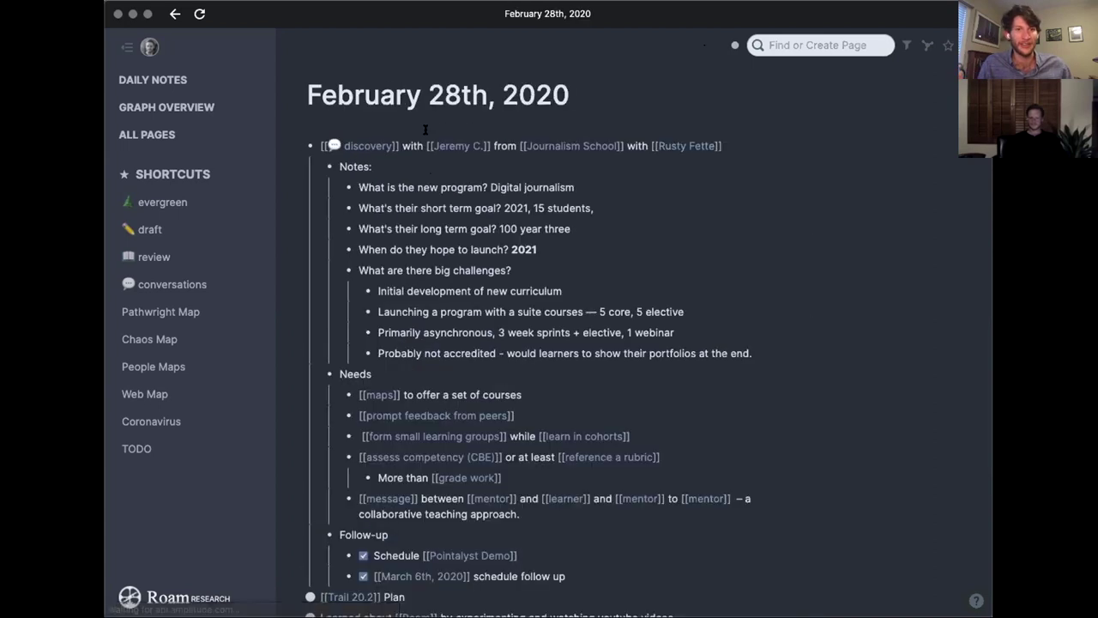
{"action": "left_click", "coordinate": [515, 146]}
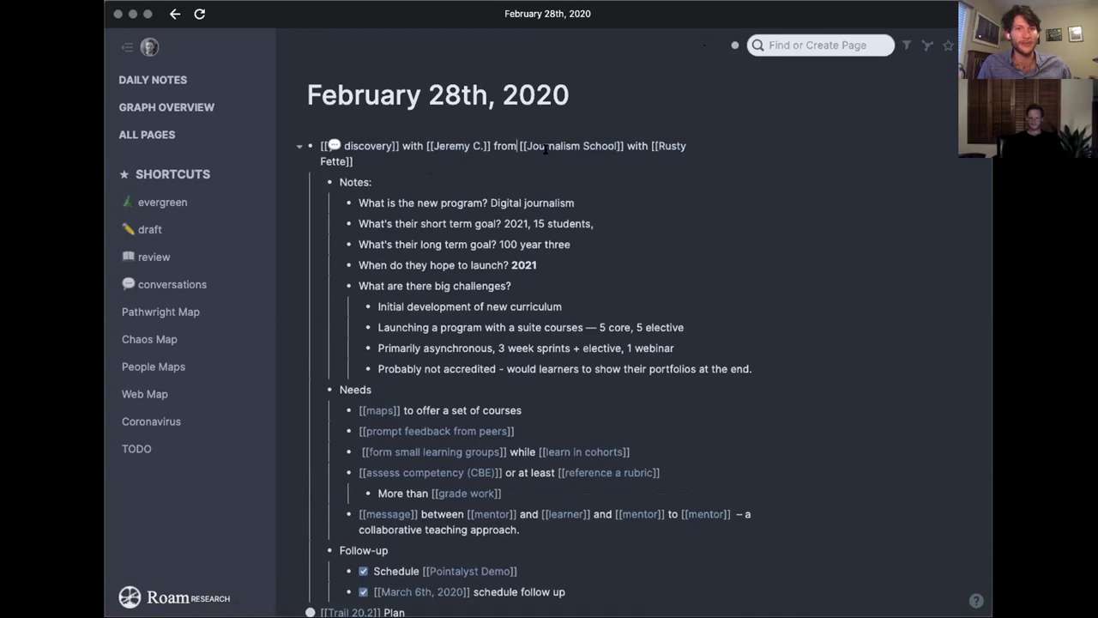
{"action": "key", "text": "Escape"}
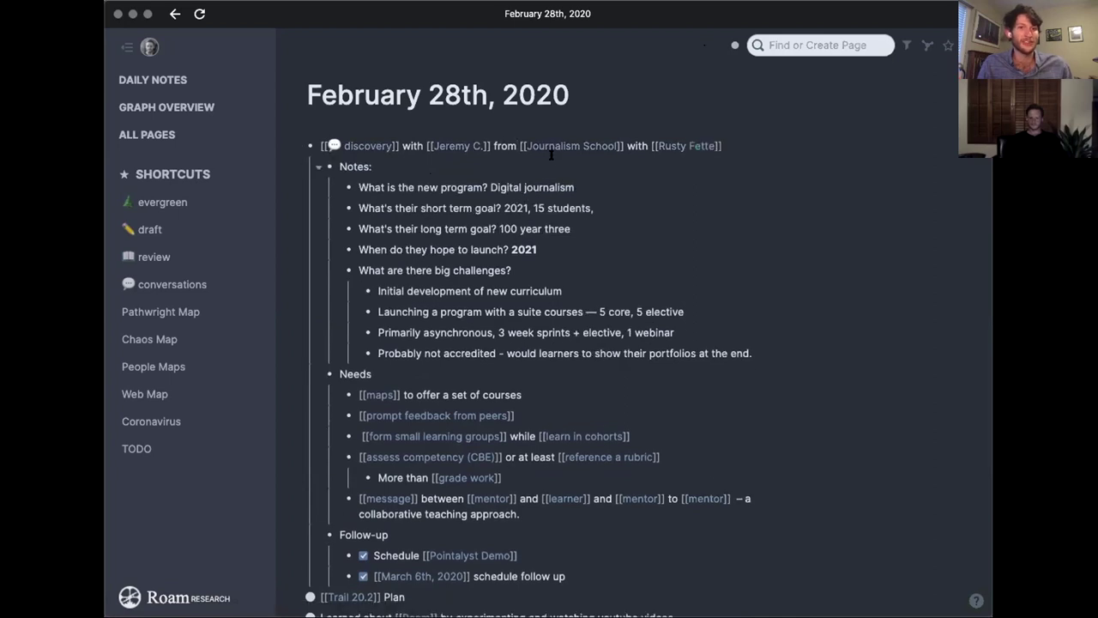
{"action": "left_click", "coordinate": [548, 146]}
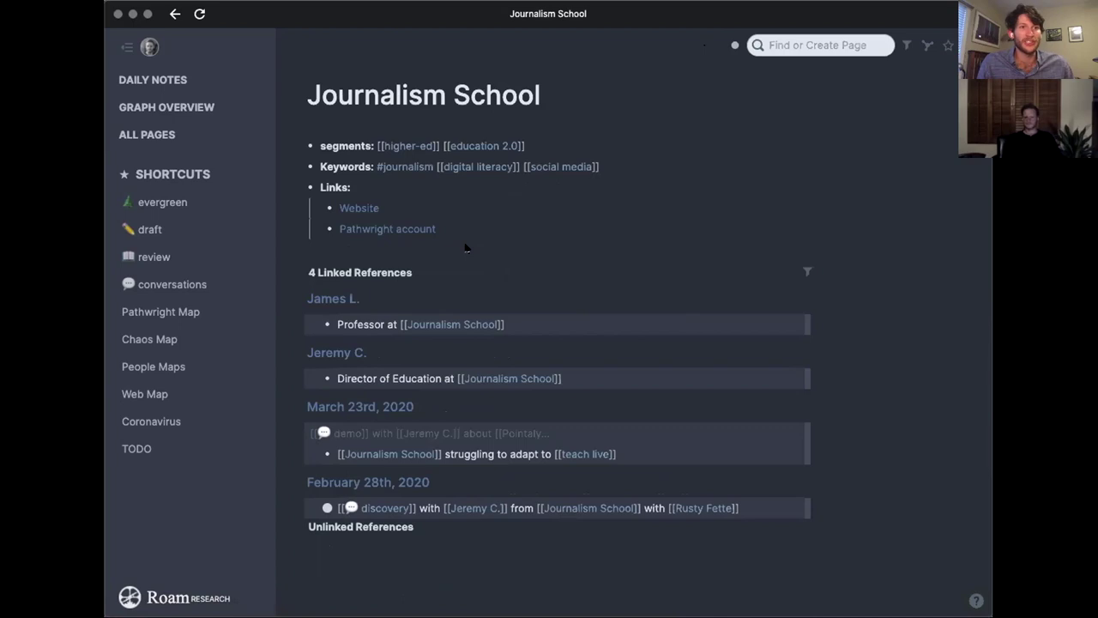
{"action": "scroll", "coordinate": [468, 254], "scroll_direction": "up", "scroll_amount": 1}
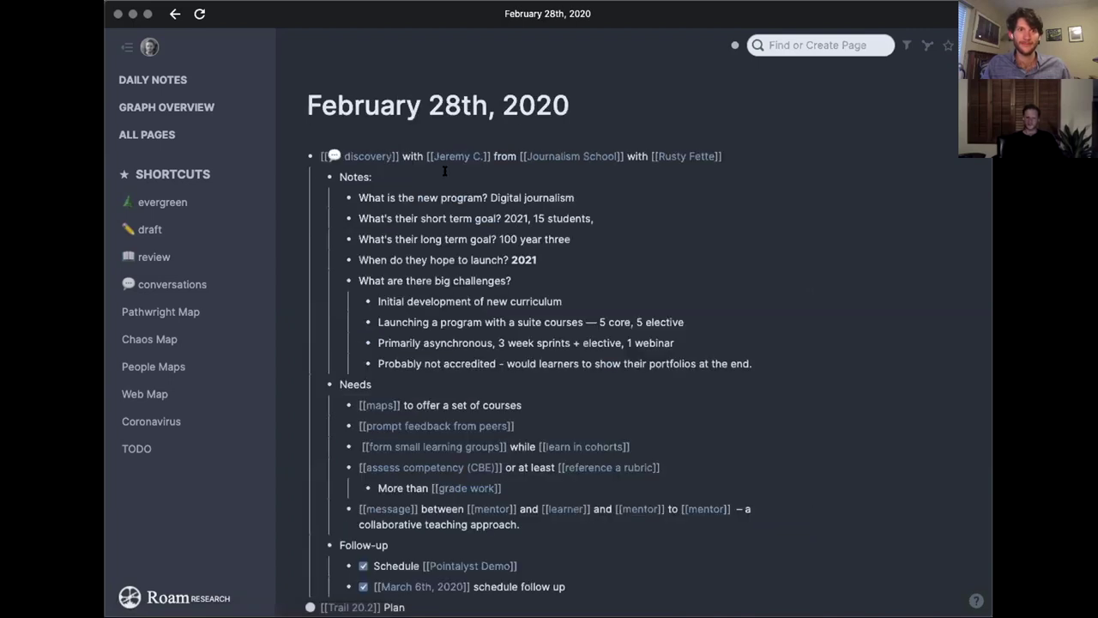
{"action": "left_click", "coordinate": [395, 149]}
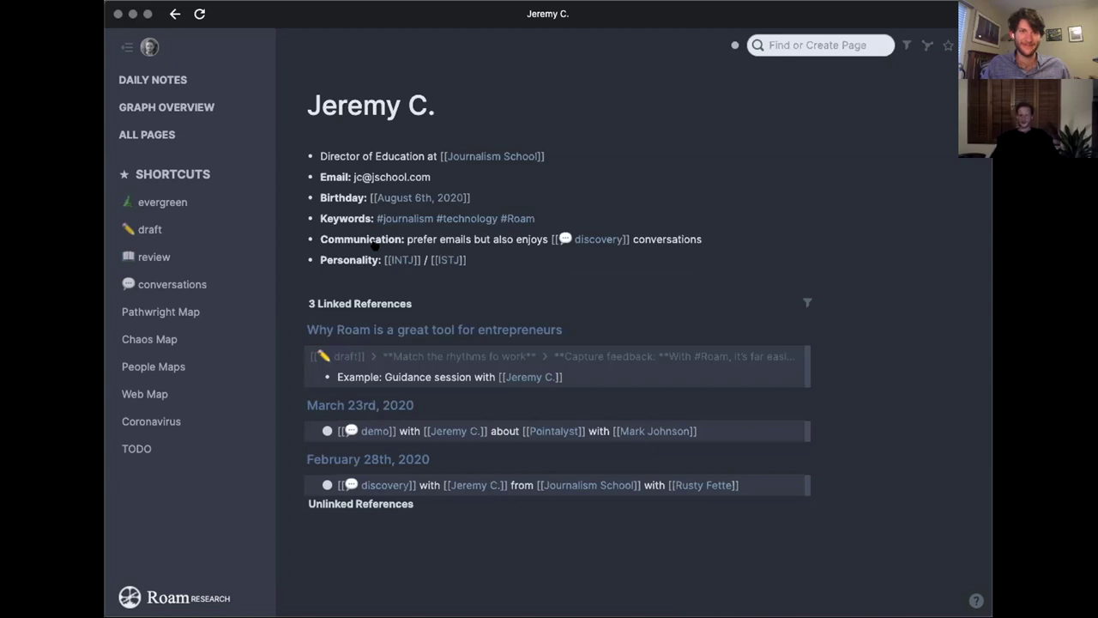
{"action": "double_click", "coordinate": [361, 239]}
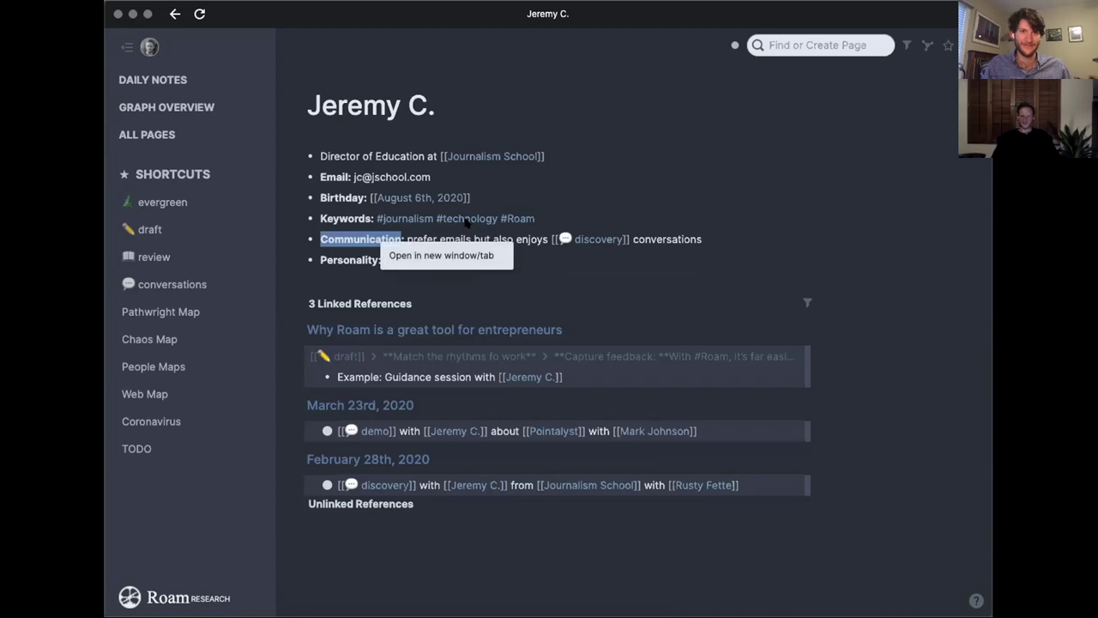
{"action": "left_click", "coordinate": [518, 217]}
{"action": "scroll", "coordinate": [481, 343], "scroll_direction": "down", "scroll_amount": 5}
{"action": "scroll", "coordinate": [400, 435], "scroll_direction": "down", "scroll_amount": 3}
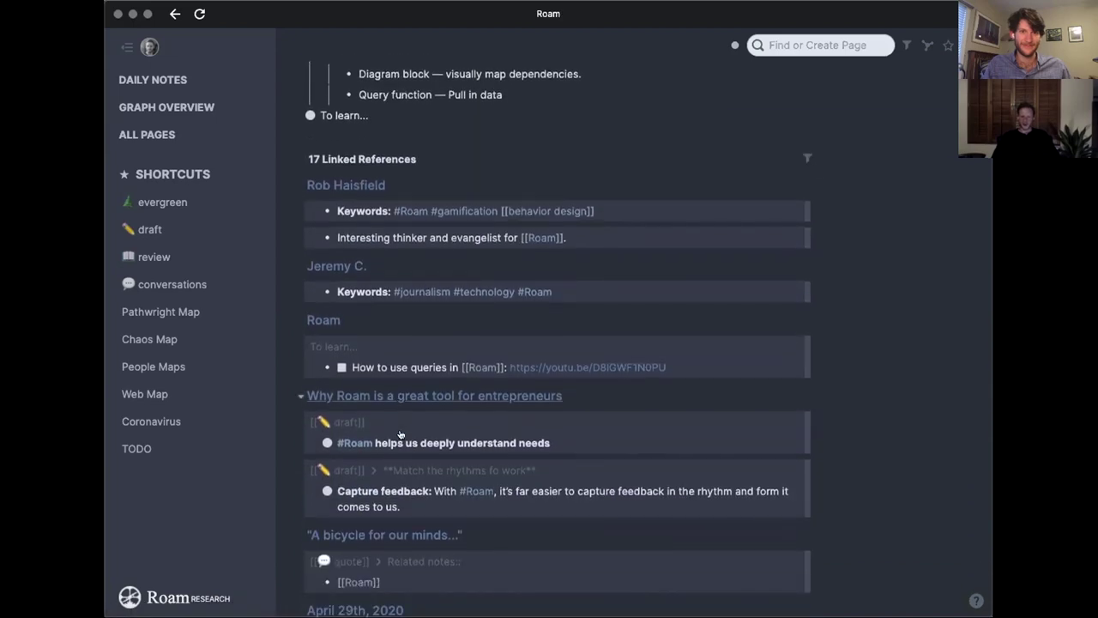
{"action": "scroll", "coordinate": [400, 435], "scroll_direction": "up", "scroll_amount": 5}
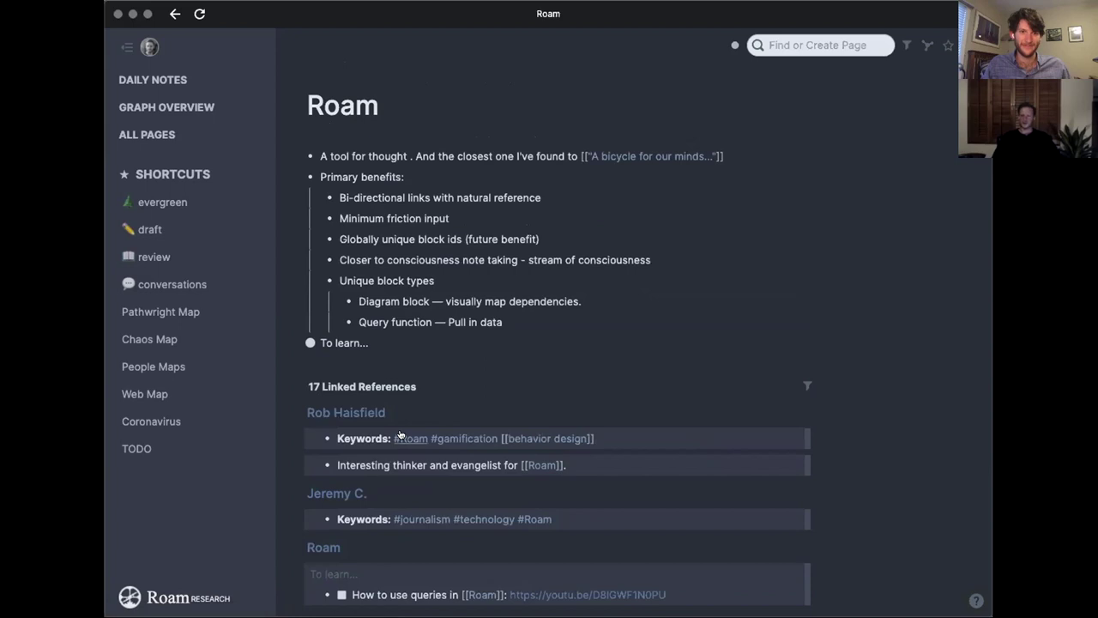
{"action": "left_click", "coordinate": [175, 14]}
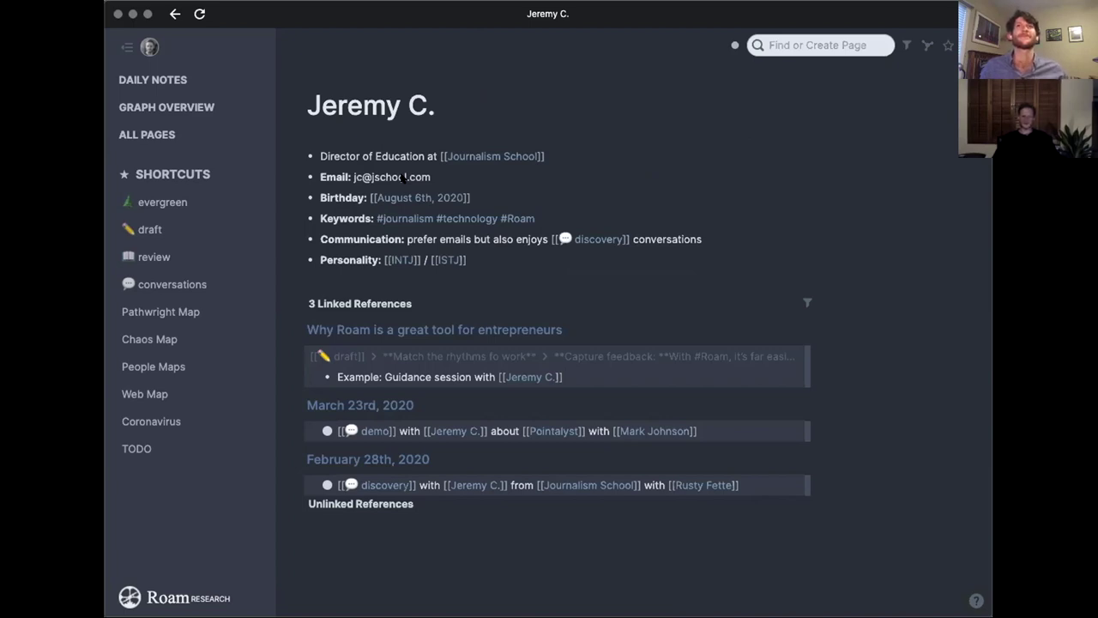
{"action": "left_click", "coordinate": [347, 156]}
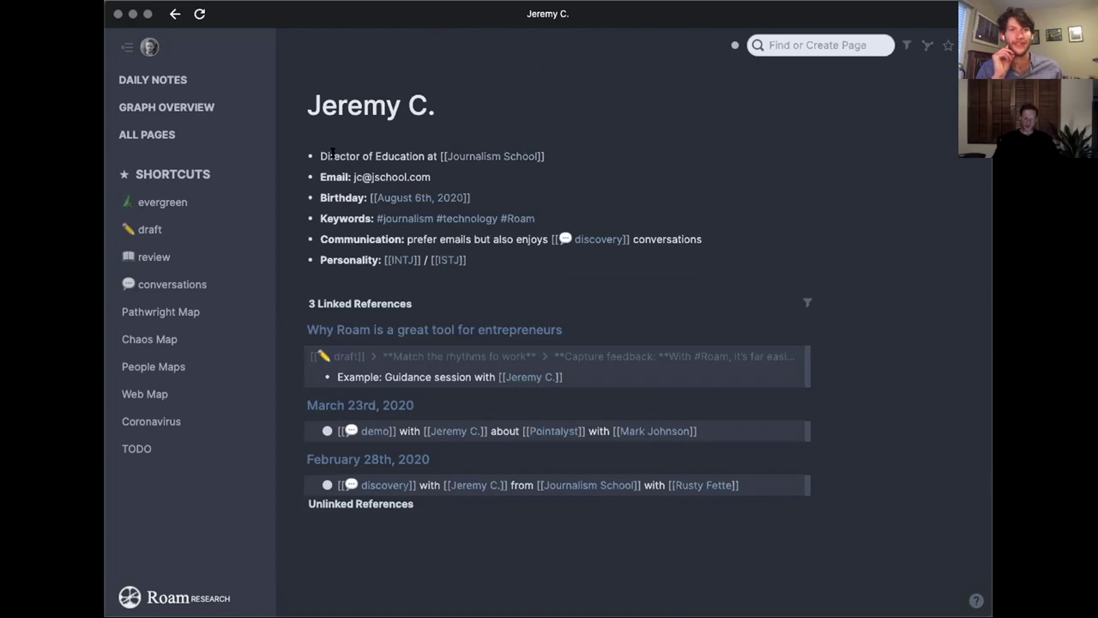
{"action": "key", "text": "alt+Left"}
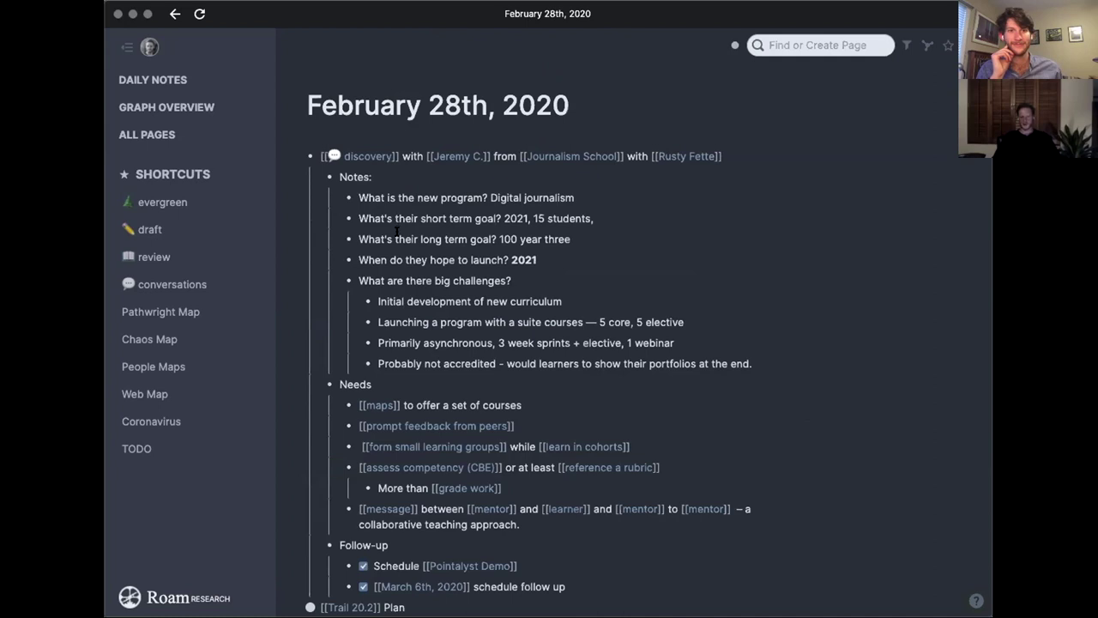
{"action": "scroll", "coordinate": [396, 257], "scroll_direction": "down", "scroll_amount": 3}
{"action": "scroll", "coordinate": [396, 280], "scroll_direction": "down", "scroll_amount": 2}
{"action": "scroll", "coordinate": [397, 280], "scroll_direction": "up", "scroll_amount": 3}
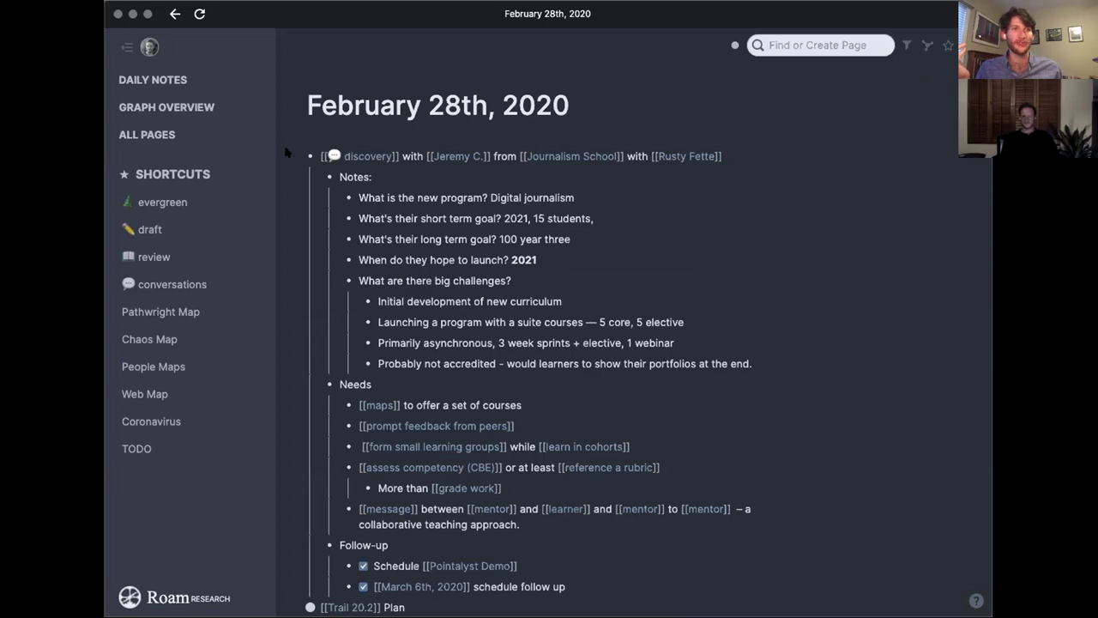
Open the conversations page listing seven conversation types and start a page search.
{"action": "left_click", "coordinate": [172, 284]}
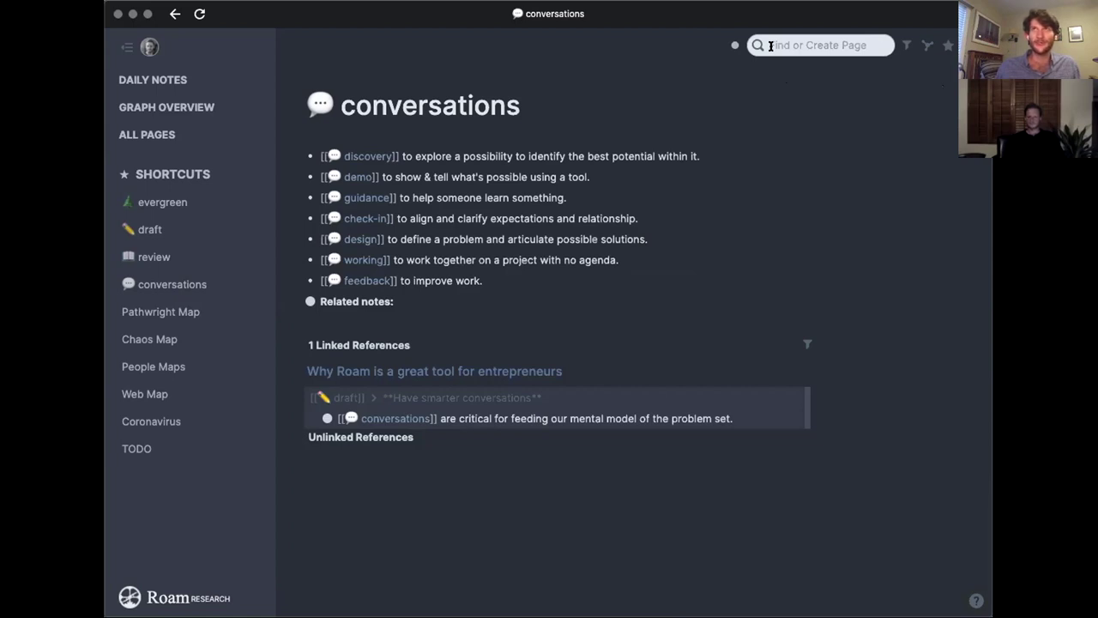
{"action": "left_click", "coordinate": [770, 45]}
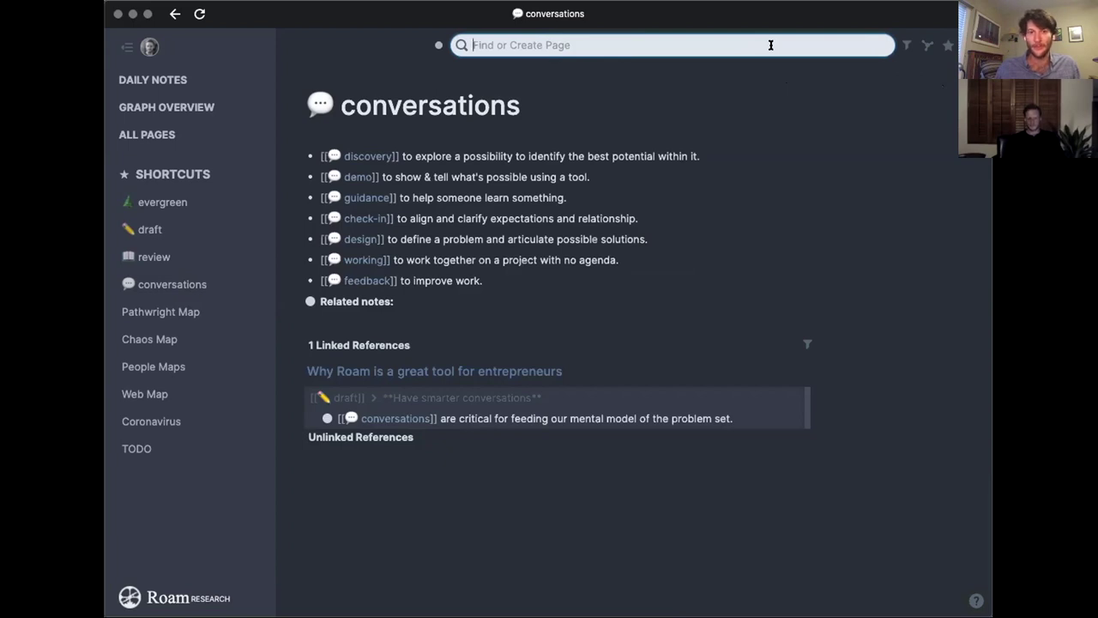
{"action": "type", "text": "rob"}
Open Rob Haisfield's contact page from the search results and toggle its Links bullet.
{"action": "key", "text": "Down"}
{"action": "key", "text": "Down"}
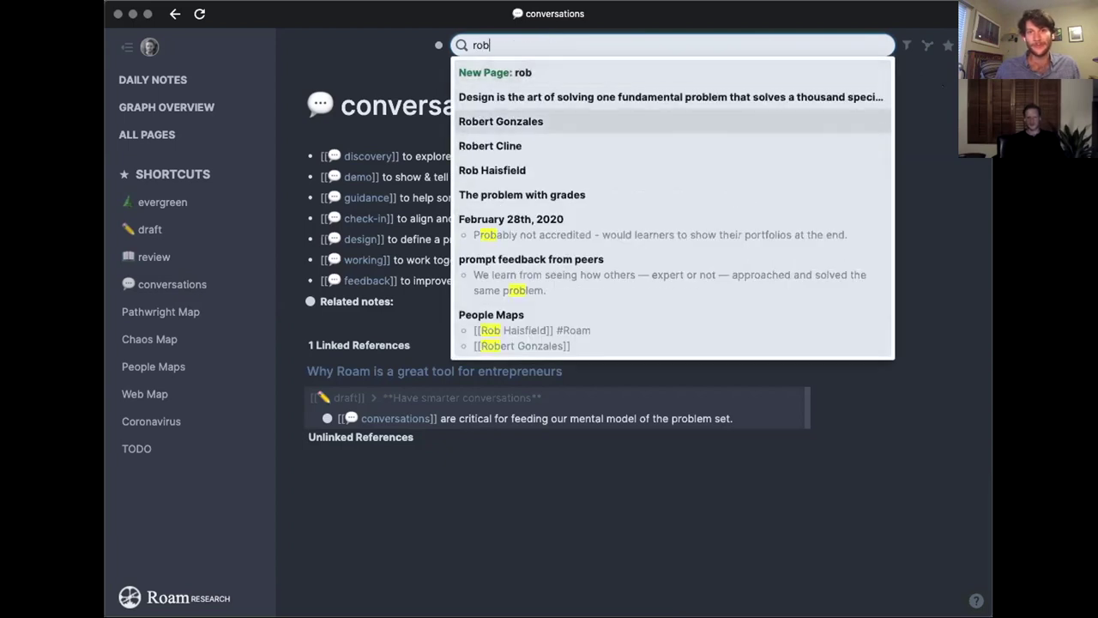
{"action": "key", "text": "Down"}
{"action": "key", "text": "Down"}
{"action": "key", "text": "Return"}
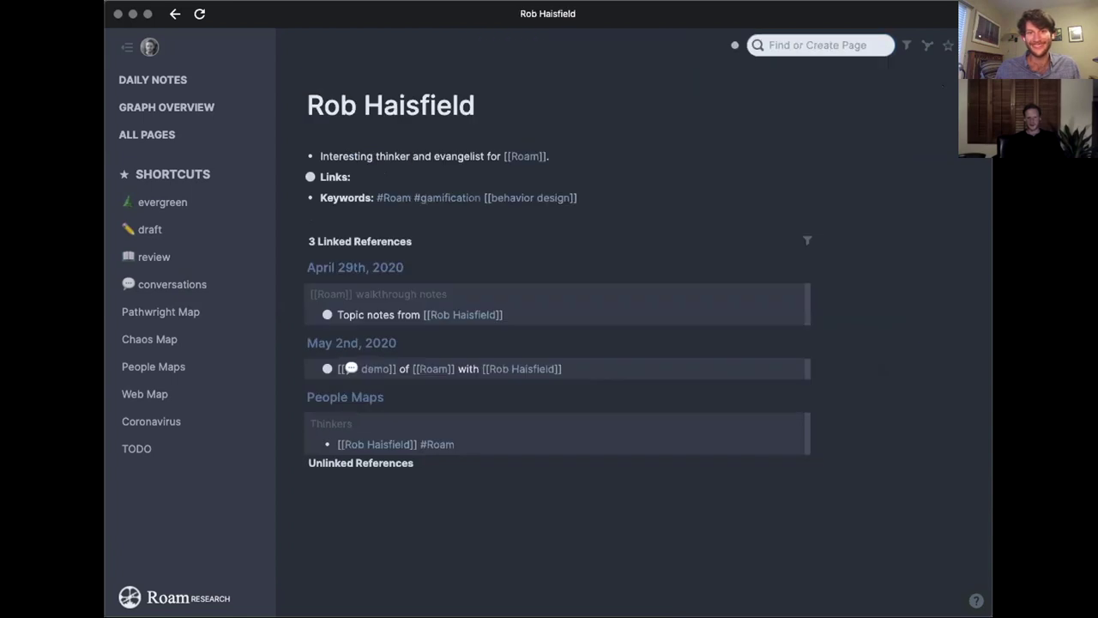
{"action": "mouse_move", "coordinate": [311, 177]}
{"action": "left_click", "coordinate": [299, 178]}
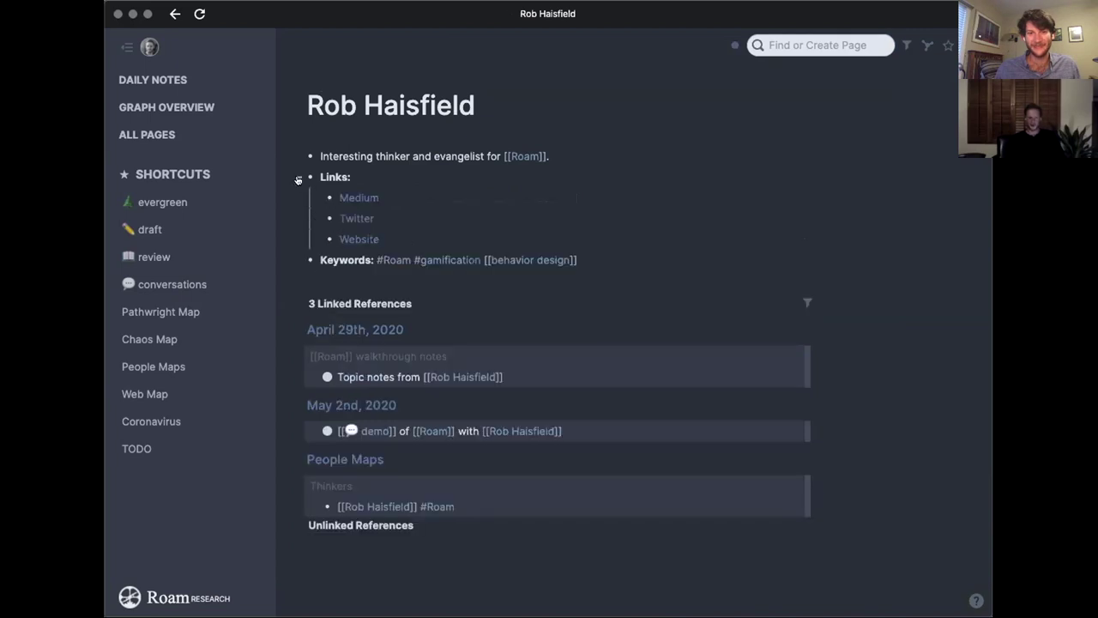
{"action": "left_click", "coordinate": [296, 179]}
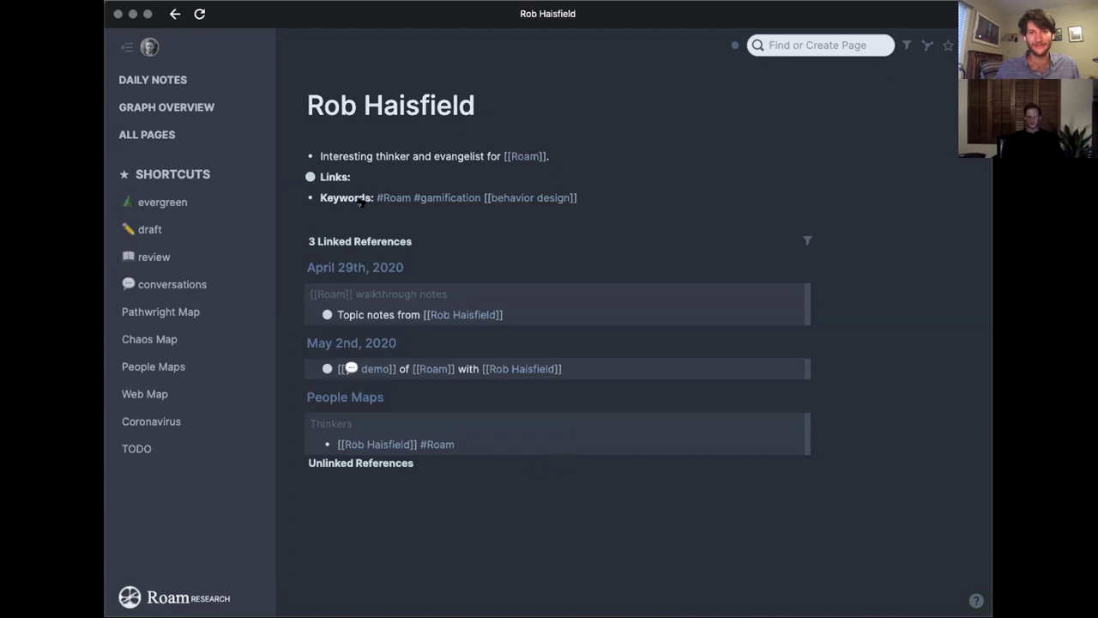
Glance at the evergreen page, go back, then open the conversations page of seven types.
{"action": "left_click", "coordinate": [162, 201]}
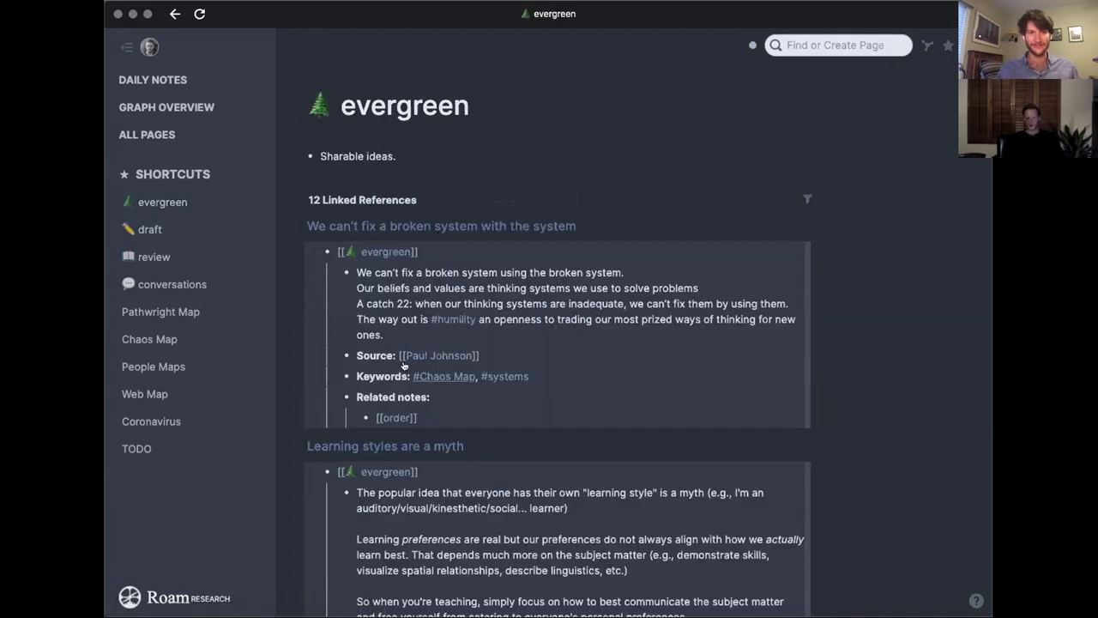
{"action": "key", "text": "super+bracketleft"}
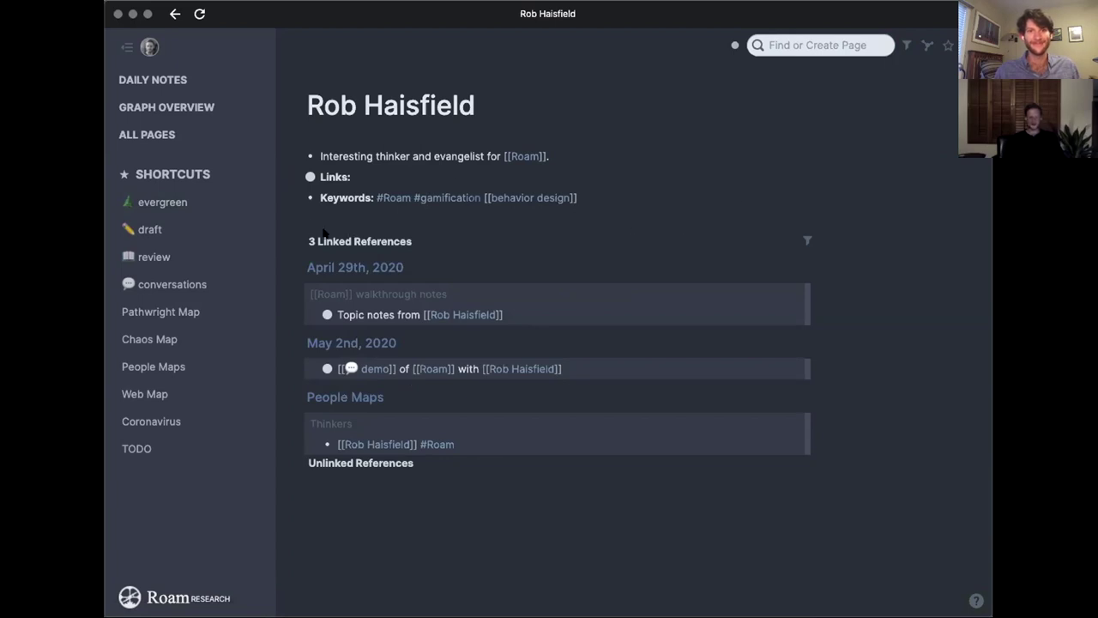
{"action": "left_click", "coordinate": [173, 284]}
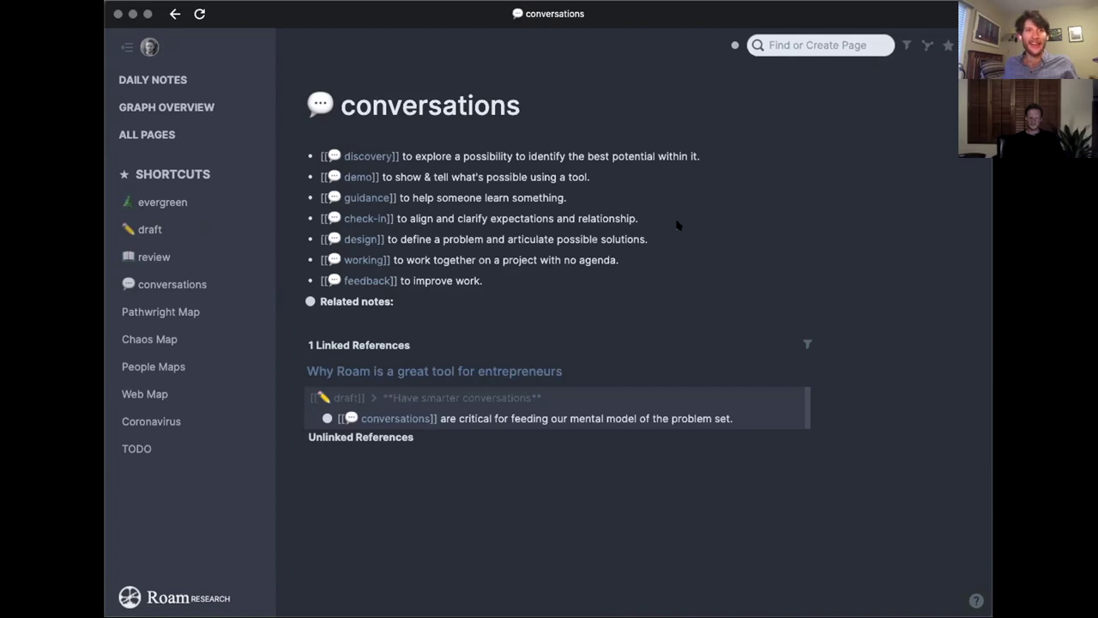
{"action": "left_click", "coordinate": [788, 45]}
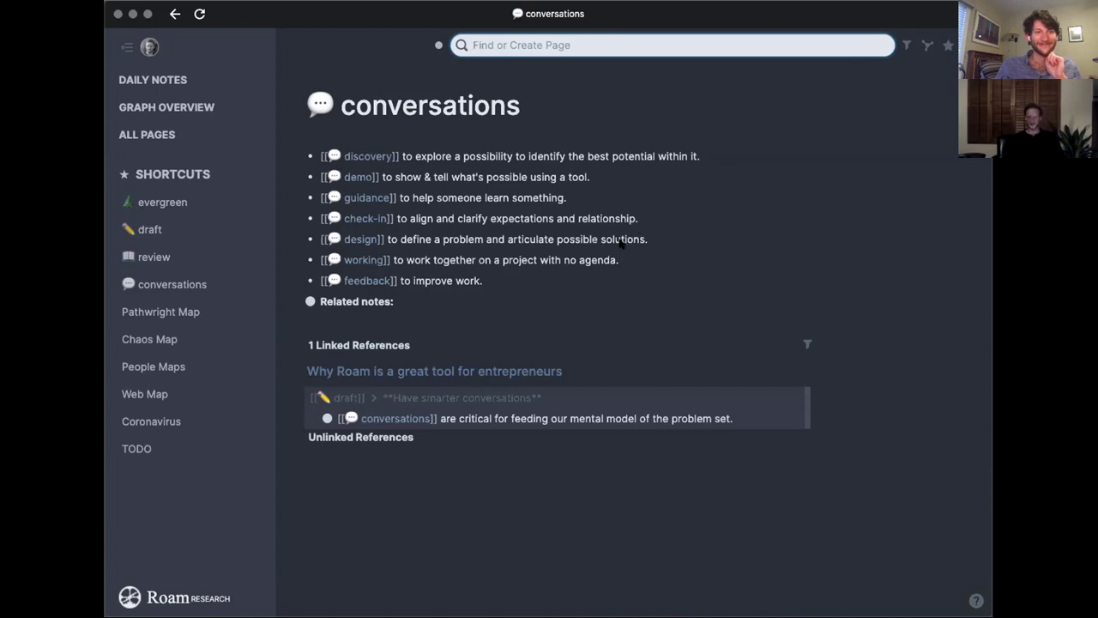
{"action": "left_click", "coordinate": [153, 256]}
{"action": "scroll", "coordinate": [416, 335], "scroll_direction": "down", "scroll_amount": 4}
{"action": "scroll", "coordinate": [415, 334], "scroll_direction": "down", "scroll_amount": 4}
{"action": "scroll", "coordinate": [416, 334], "scroll_direction": "down", "scroll_amount": 4}
{"action": "scroll", "coordinate": [416, 334], "scroll_direction": "down", "scroll_amount": 4}
{"action": "scroll", "coordinate": [417, 333], "scroll_direction": "down", "scroll_amount": 4}
{"action": "scroll", "coordinate": [417, 333], "scroll_direction": "down", "scroll_amount": 4}
{"action": "scroll", "coordinate": [417, 333], "scroll_direction": "down", "scroll_amount": 4}
{"action": "scroll", "coordinate": [417, 337], "scroll_direction": "down", "scroll_amount": 4}
{"action": "scroll", "coordinate": [417, 336], "scroll_direction": "down", "scroll_amount": 4}
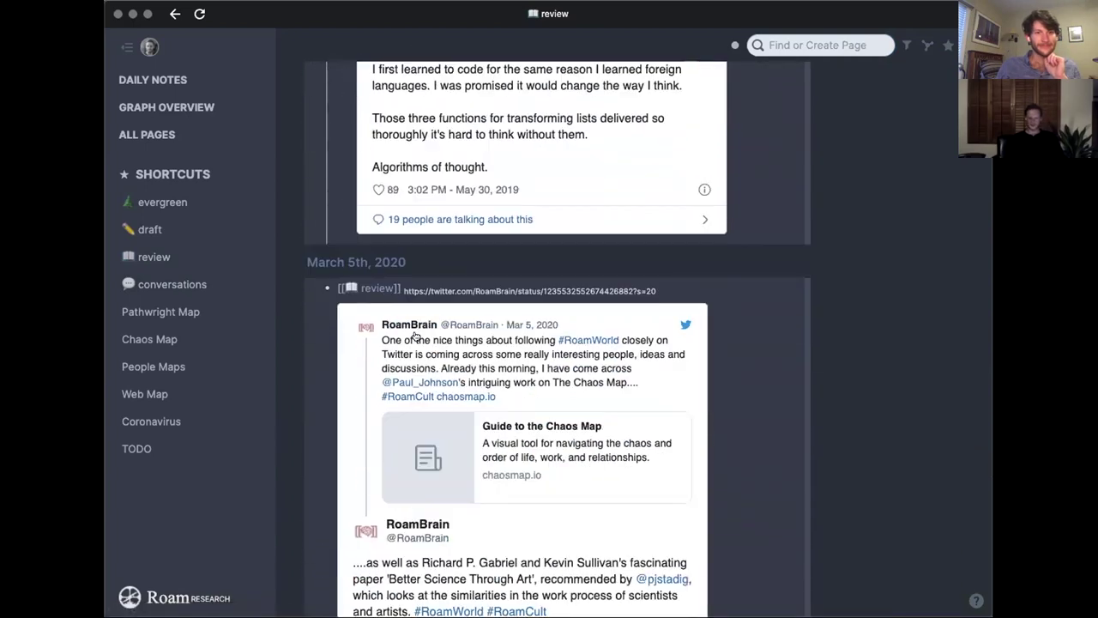
{"action": "scroll", "coordinate": [417, 336], "scroll_direction": "down", "scroll_amount": 4}
{"action": "scroll", "coordinate": [417, 337], "scroll_direction": "up", "scroll_amount": 3}
{"action": "scroll", "coordinate": [417, 336], "scroll_direction": "up", "scroll_amount": 10}
{"action": "scroll", "coordinate": [417, 336], "scroll_direction": "up", "scroll_amount": 10}
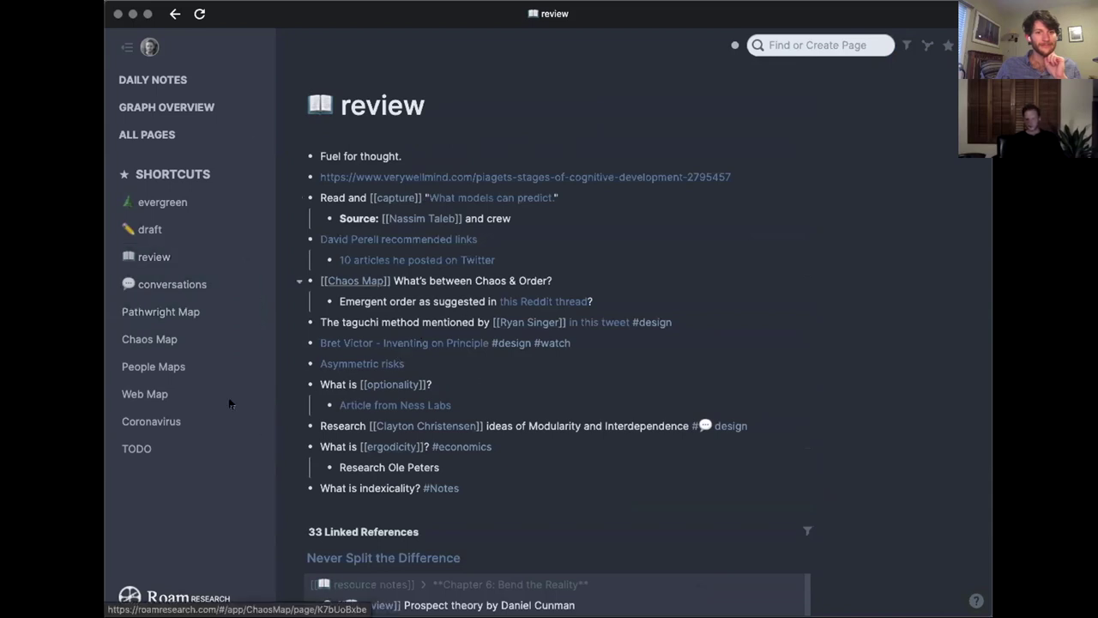
{"action": "scroll", "coordinate": [468, 438], "scroll_direction": "down", "scroll_amount": 10}
{"action": "scroll", "coordinate": [468, 438], "scroll_direction": "down", "scroll_amount": 8}
{"action": "scroll", "coordinate": [468, 438], "scroll_direction": "down", "scroll_amount": 8}
{"action": "scroll", "coordinate": [468, 438], "scroll_direction": "down", "scroll_amount": 8}
{"action": "scroll", "coordinate": [468, 438], "scroll_direction": "down", "scroll_amount": 6}
{"action": "scroll", "coordinate": [468, 438], "scroll_direction": "down", "scroll_amount": 8}
{"action": "scroll", "coordinate": [468, 438], "scroll_direction": "down", "scroll_amount": 5}
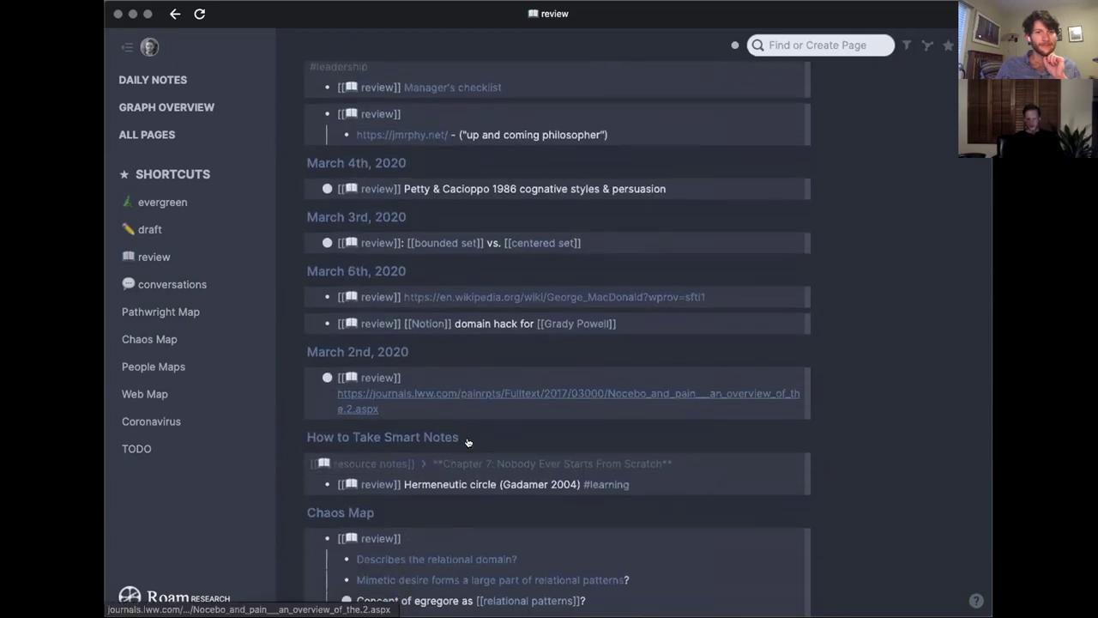
{"action": "scroll", "coordinate": [468, 442], "scroll_direction": "up", "scroll_amount": 1}
{"action": "scroll", "coordinate": [468, 438], "scroll_direction": "up", "scroll_amount": 10}
{"action": "scroll", "coordinate": [468, 437], "scroll_direction": "up", "scroll_amount": 10}
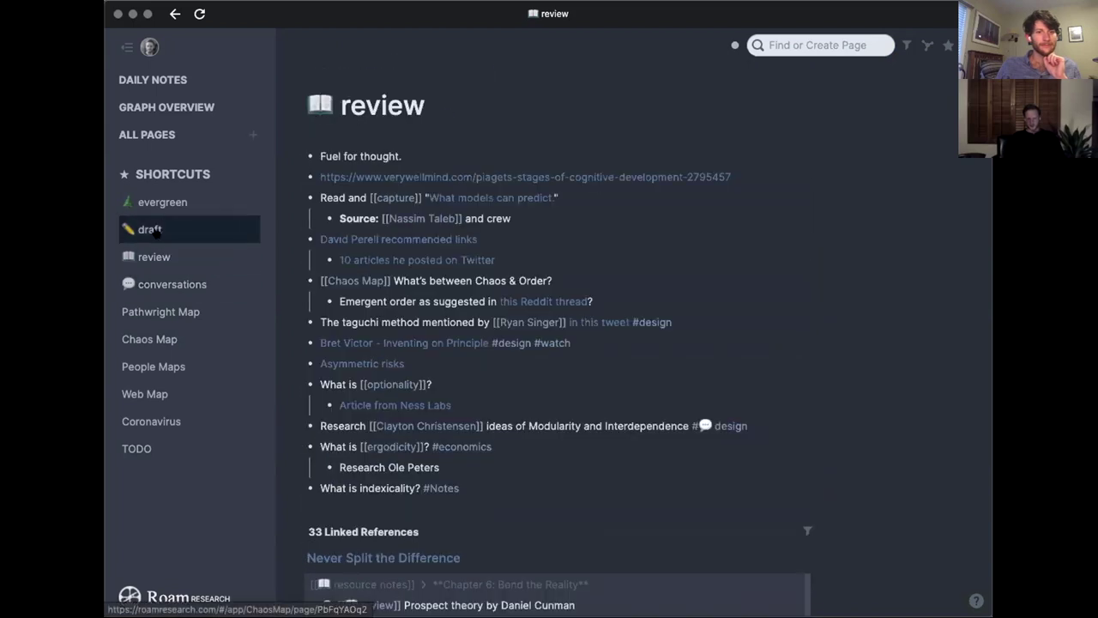
{"action": "left_click", "coordinate": [150, 229]}
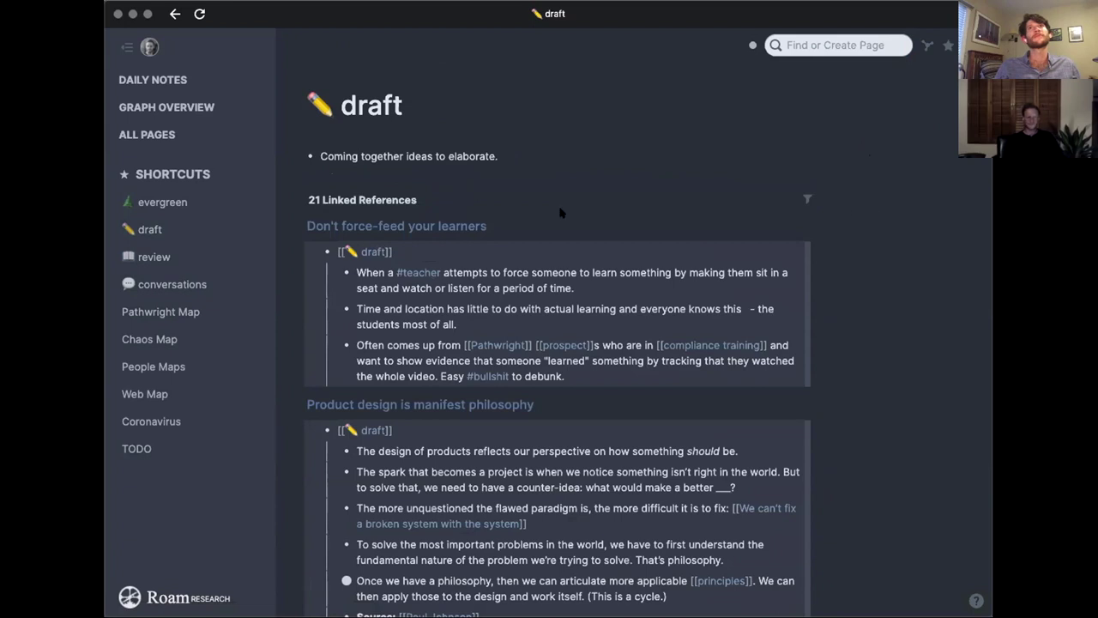
{"action": "left_click", "coordinate": [154, 257]}
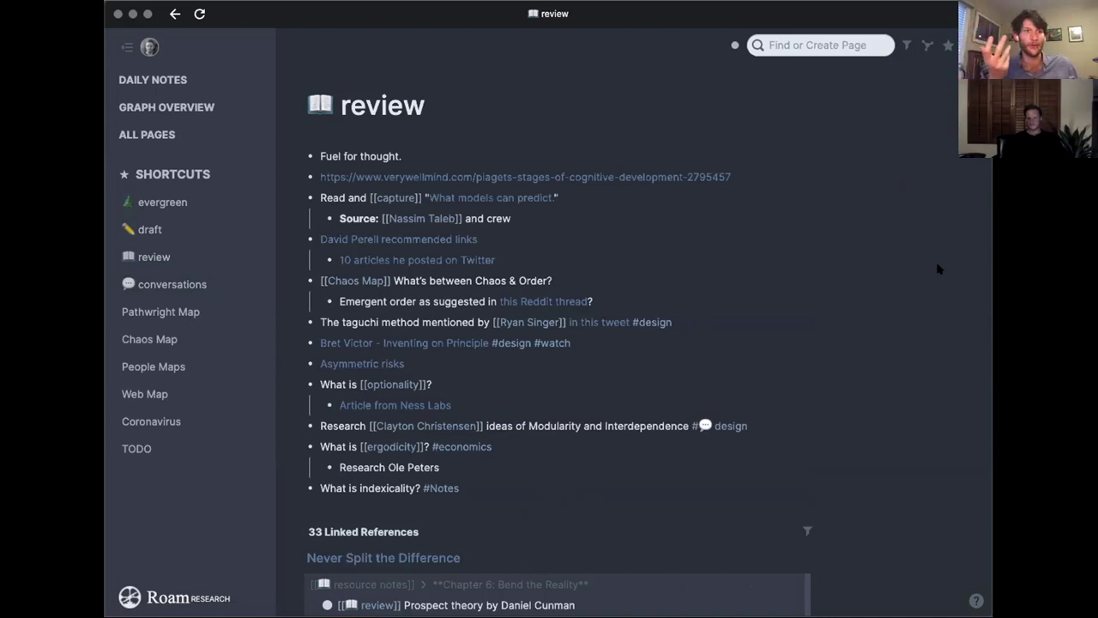
{"action": "left_click", "coordinate": [492, 408]}
{"action": "left_click", "coordinate": [438, 384]}
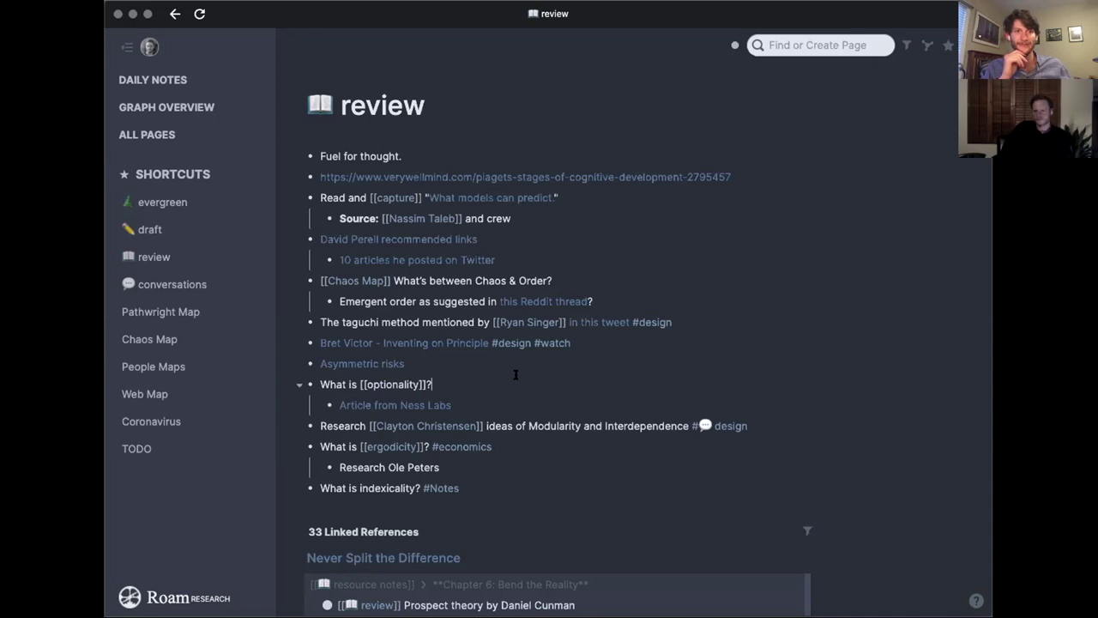
{"action": "left_click", "coordinate": [516, 375]}
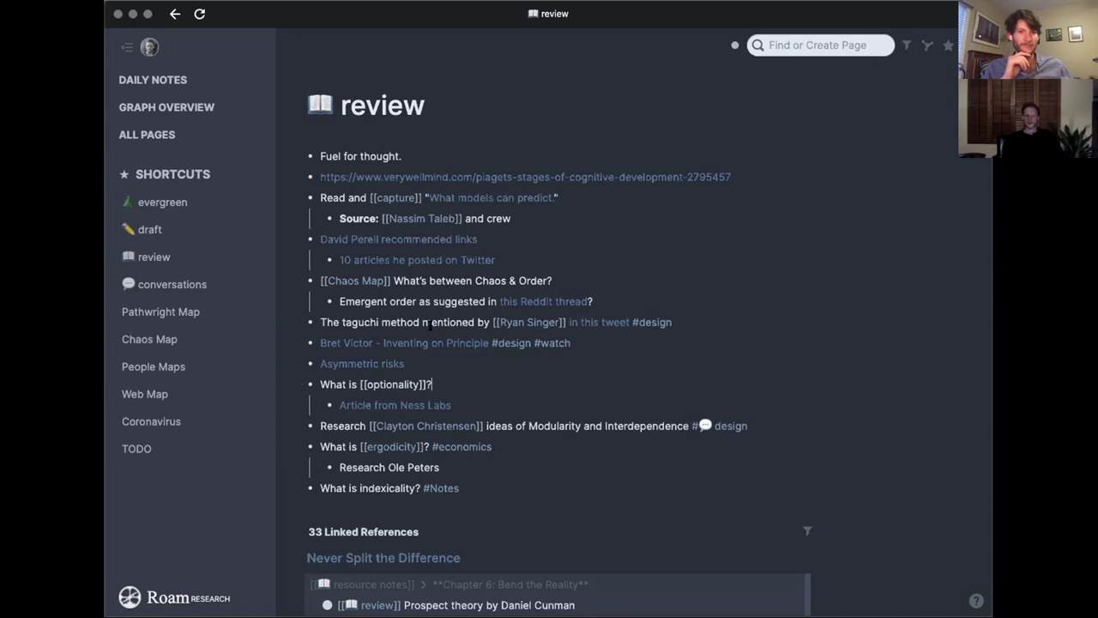
{"action": "left_click", "coordinate": [503, 345], "text": "shift"}
{"action": "left_click", "coordinate": [950, 107]}
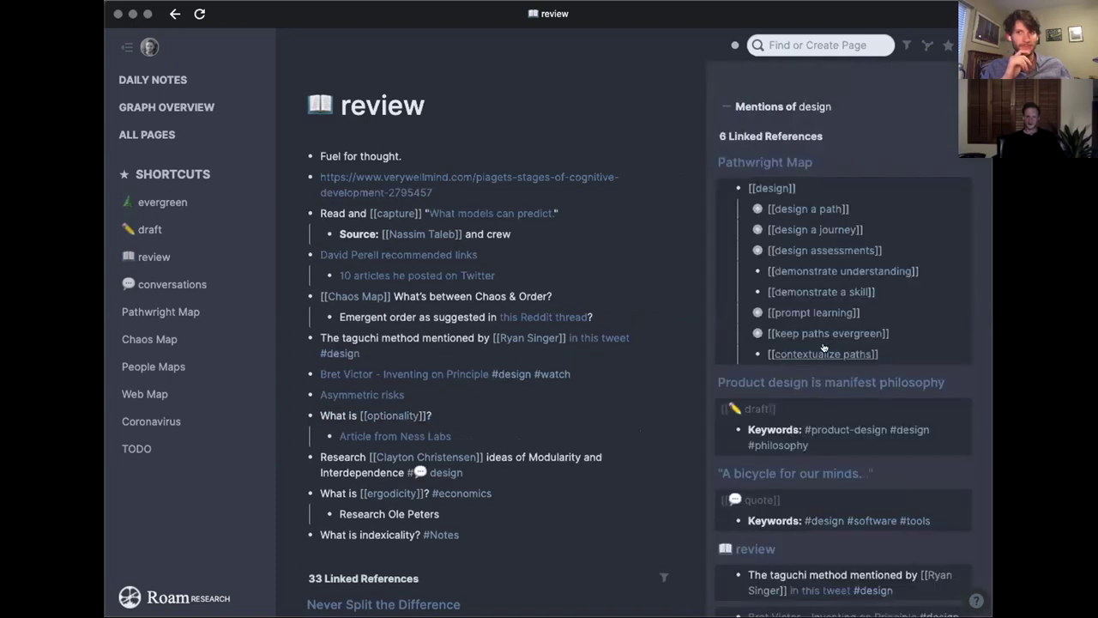
{"action": "scroll", "coordinate": [816, 344], "scroll_direction": "down", "scroll_amount": 5}
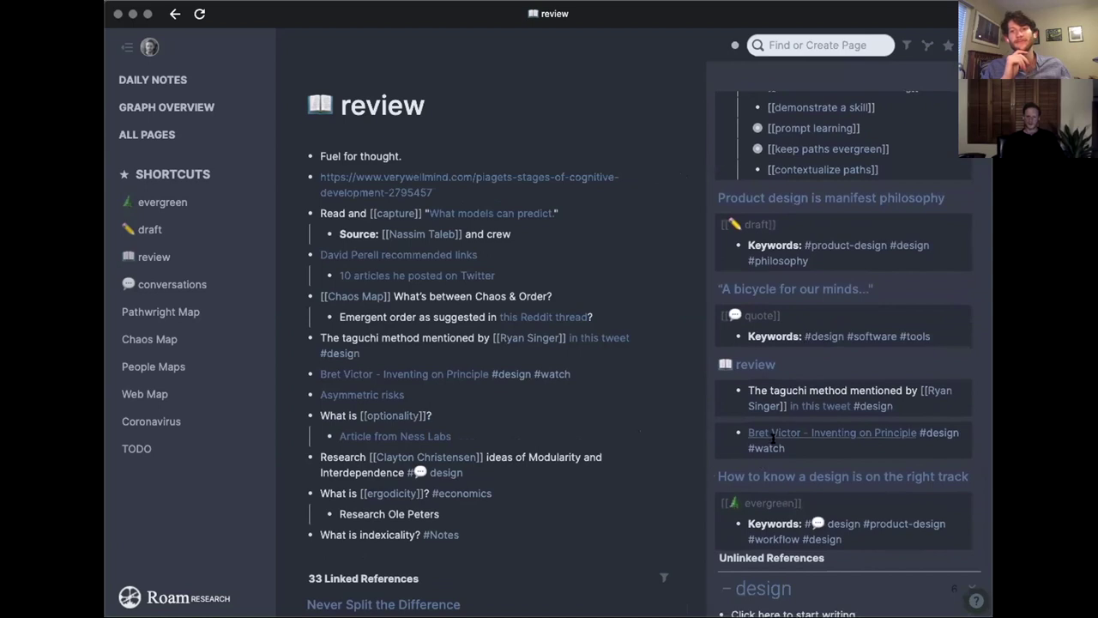
{"action": "scroll", "coordinate": [772, 437], "scroll_direction": "down", "scroll_amount": 3}
{"action": "scroll", "coordinate": [778, 446], "scroll_direction": "down", "scroll_amount": 2}
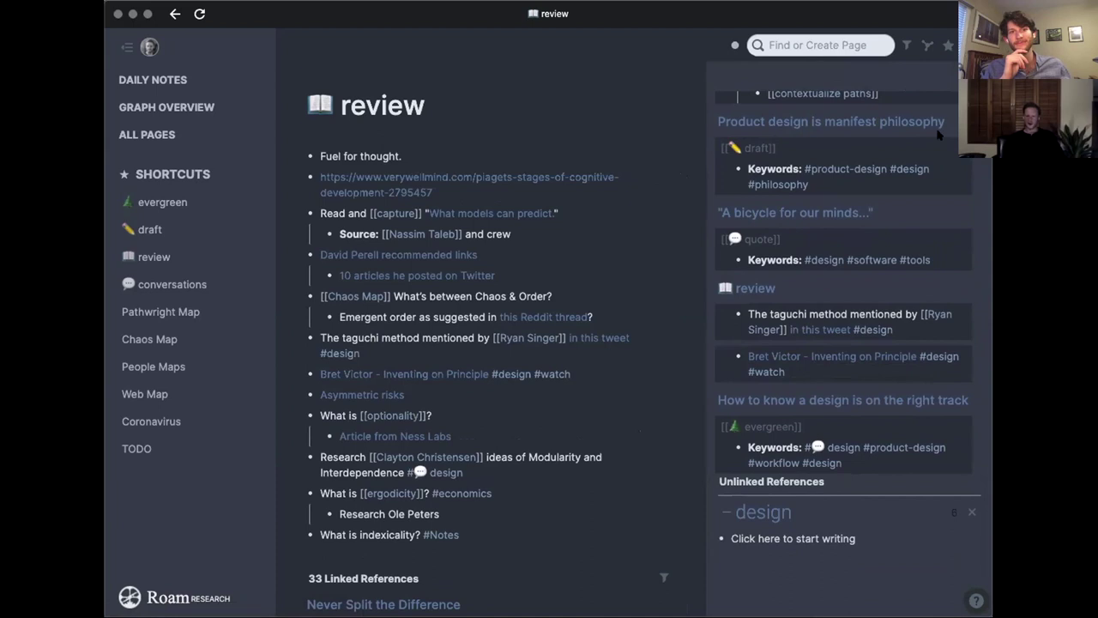
{"action": "scroll", "coordinate": [939, 134], "scroll_direction": "up", "scroll_amount": 5}
{"action": "left_click", "coordinate": [718, 185]}
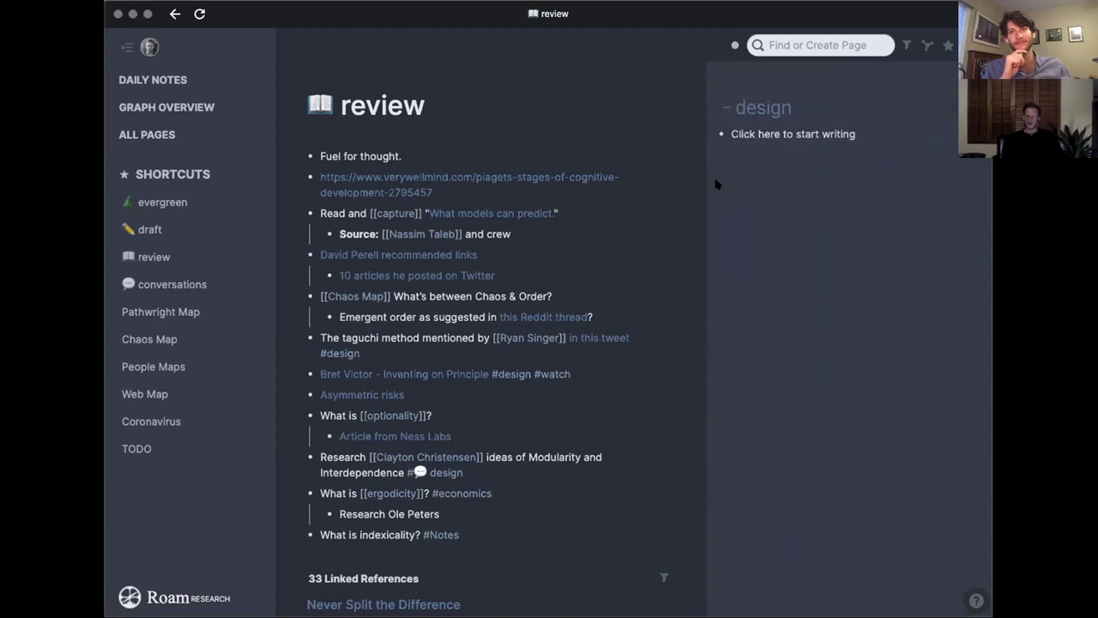
{"action": "key", "text": "super+shift+backslash"}
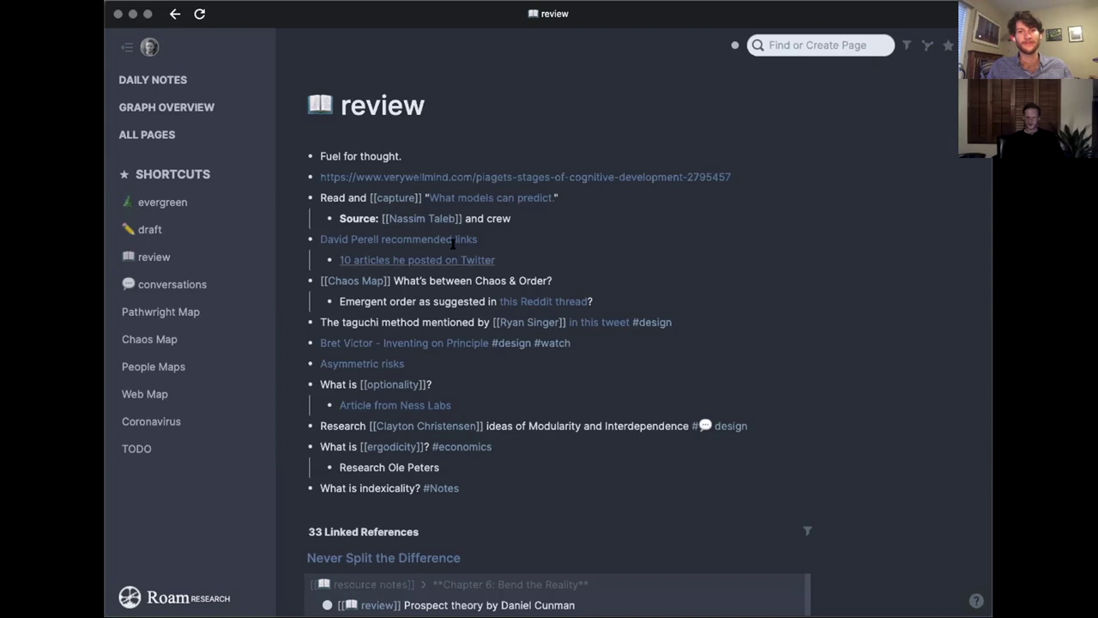
{"action": "scroll", "coordinate": [564, 343], "scroll_direction": "down", "scroll_amount": 3}
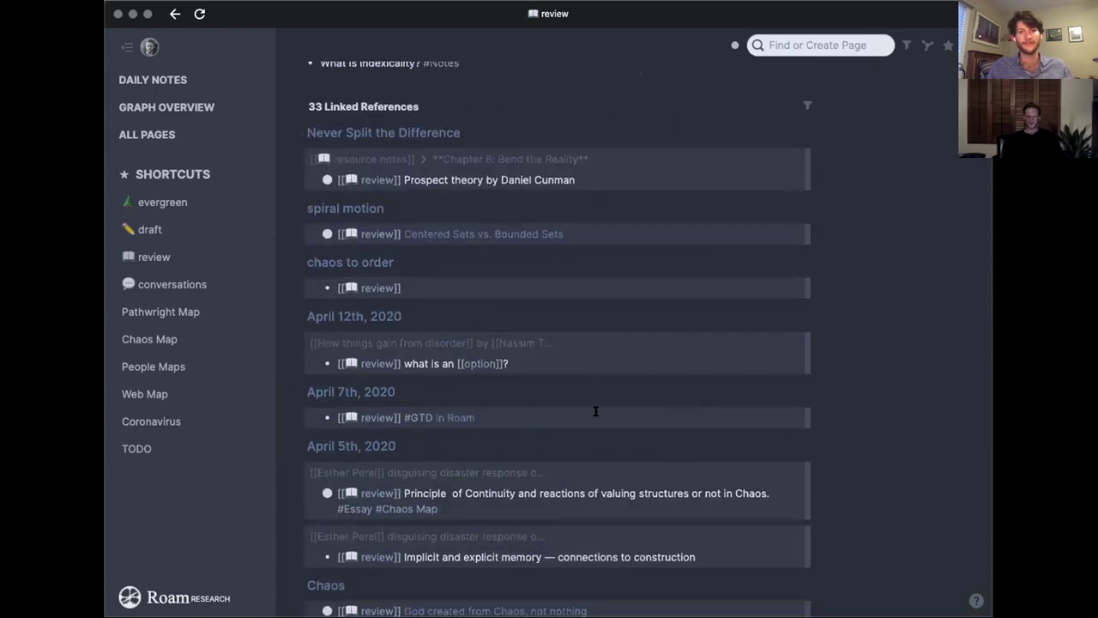
{"action": "scroll", "coordinate": [595, 412], "scroll_direction": "down", "scroll_amount": 10}
{"action": "scroll", "coordinate": [596, 412], "scroll_direction": "down", "scroll_amount": 10}
{"action": "scroll", "coordinate": [596, 412], "scroll_direction": "down", "scroll_amount": 10}
{"action": "scroll", "coordinate": [595, 412], "scroll_direction": "down", "scroll_amount": 8}
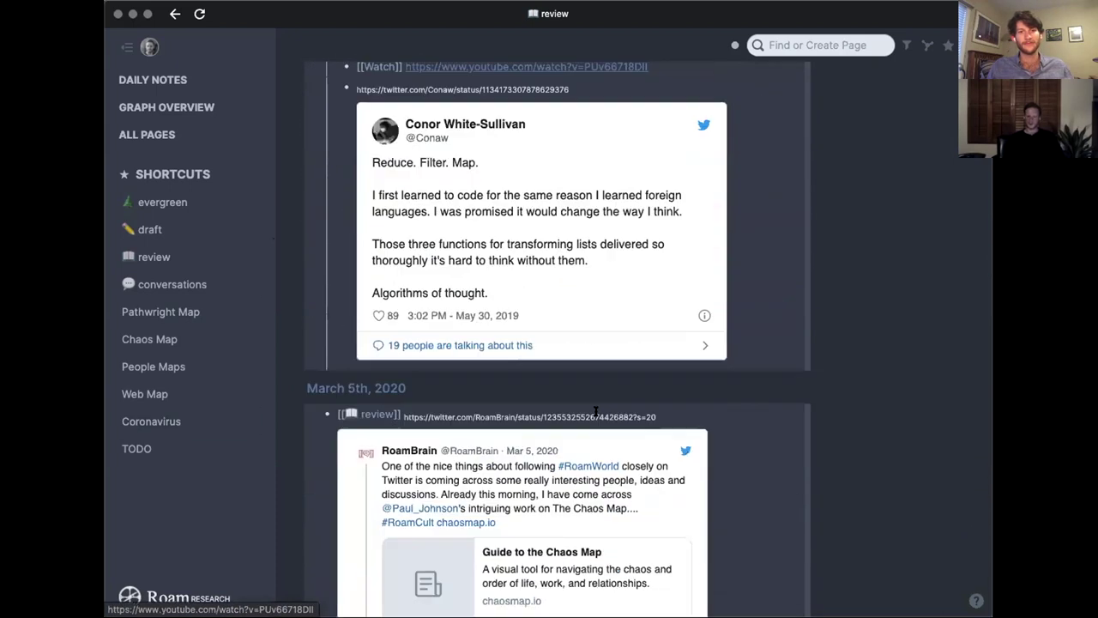
{"action": "scroll", "coordinate": [595, 412], "scroll_direction": "down", "scroll_amount": 5}
{"action": "scroll", "coordinate": [595, 412], "scroll_direction": "up", "scroll_amount": 8}
{"action": "scroll", "coordinate": [596, 412], "scroll_direction": "up", "scroll_amount": 15}
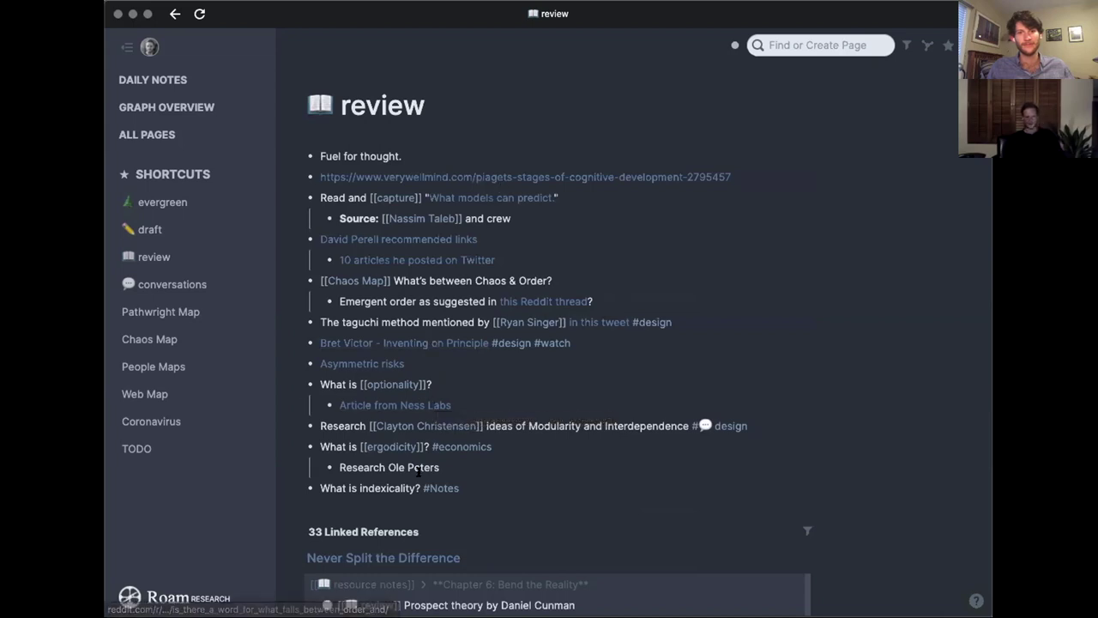
{"action": "scroll", "coordinate": [418, 471], "scroll_direction": "down", "scroll_amount": 15}
{"action": "scroll", "coordinate": [418, 470], "scroll_direction": "down", "scroll_amount": 10}
{"action": "scroll", "coordinate": [418, 470], "scroll_direction": "up", "scroll_amount": 15}
{"action": "scroll", "coordinate": [418, 471], "scroll_direction": "up", "scroll_amount": 10}
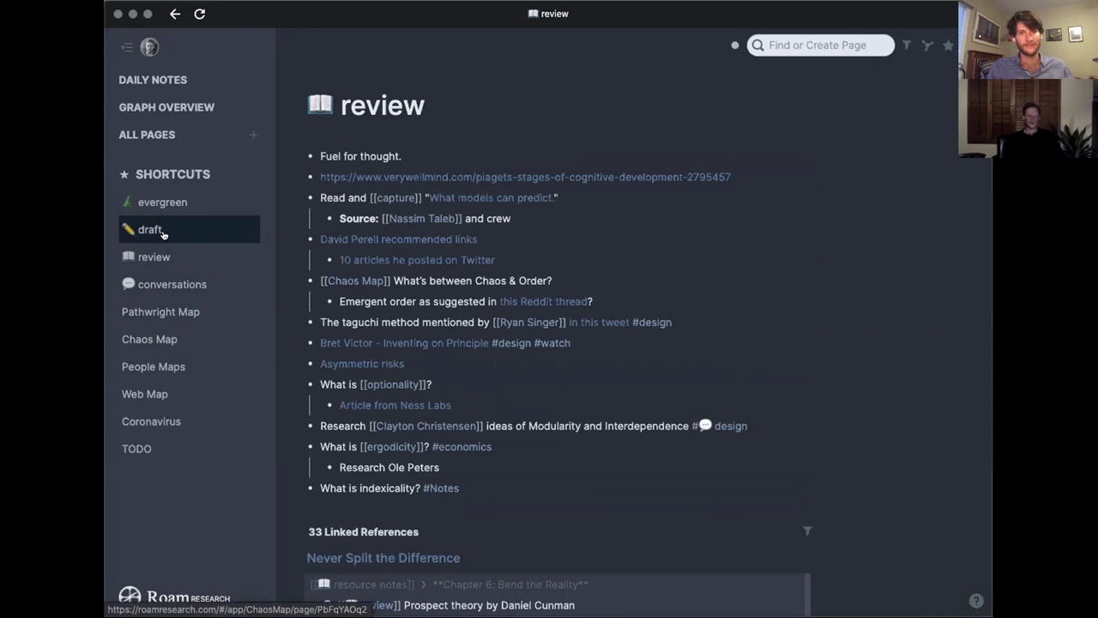
Open the draft page with its 21 linked references from the sidebar.
{"action": "left_click", "coordinate": [153, 229]}
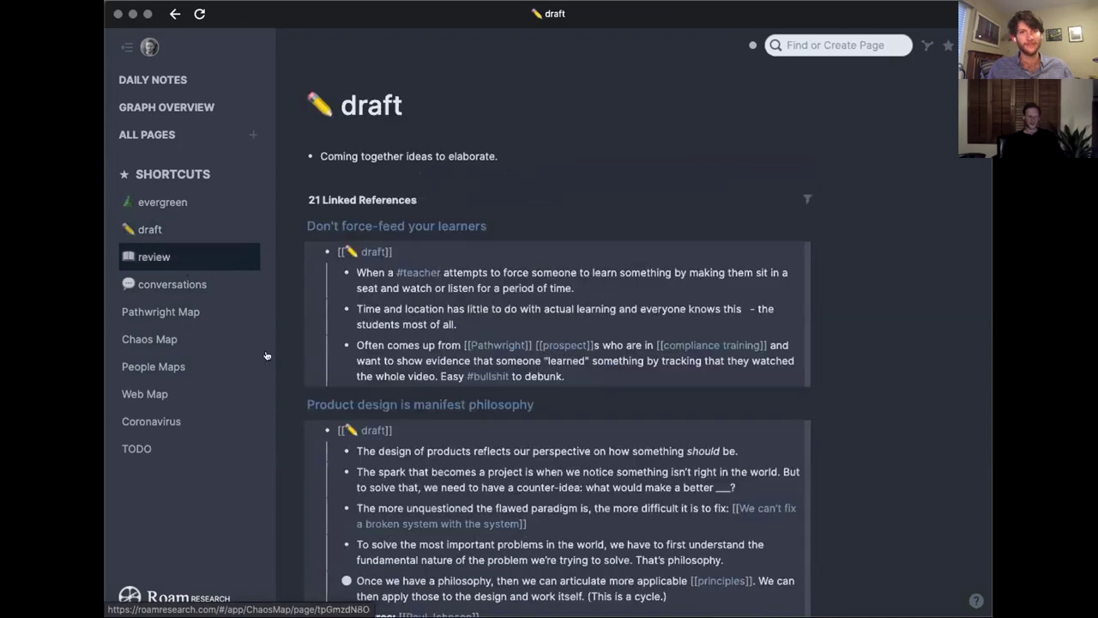
{"action": "scroll", "coordinate": [397, 502], "scroll_direction": "down", "scroll_amount": 1}
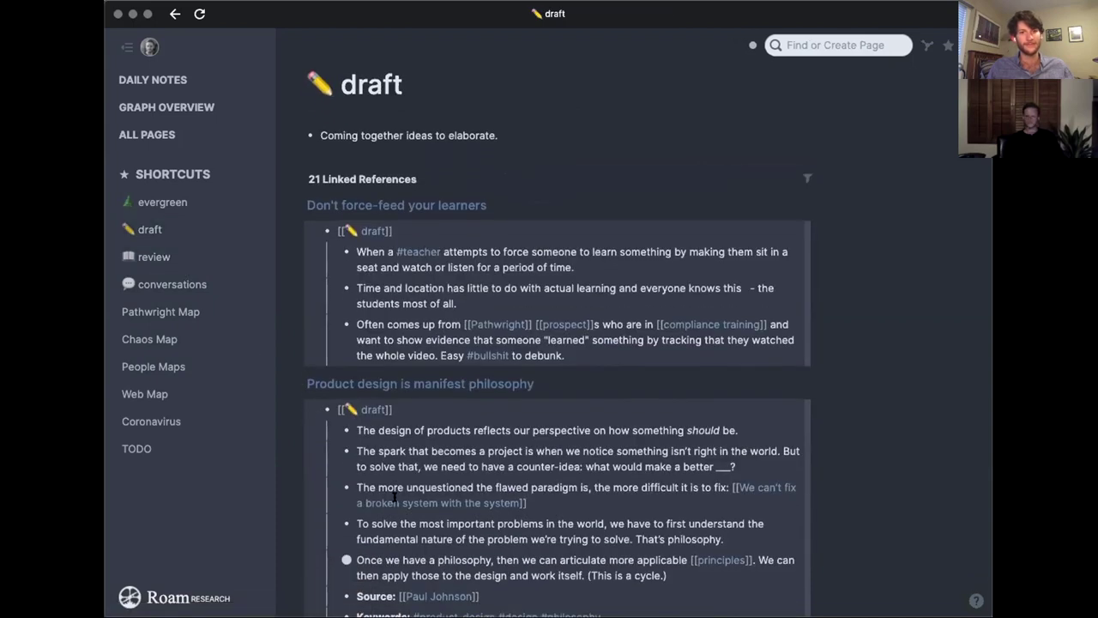
{"action": "scroll", "coordinate": [397, 503], "scroll_direction": "up", "scroll_amount": 1}
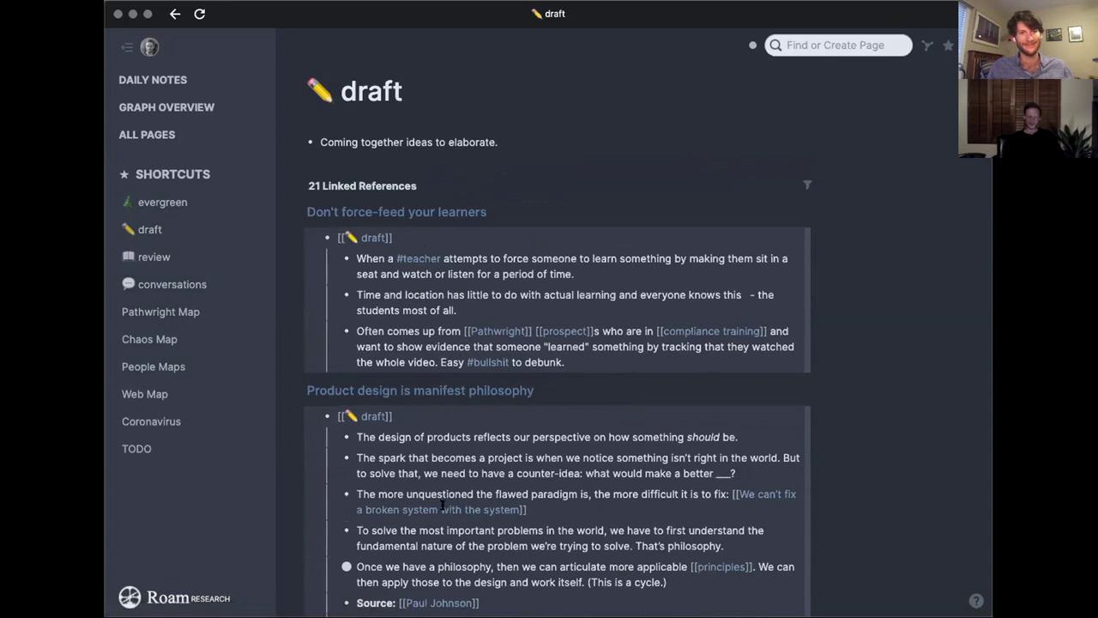
{"action": "scroll", "coordinate": [440, 507], "scroll_direction": "down", "scroll_amount": 3}
{"action": "scroll", "coordinate": [449, 519], "scroll_direction": "up", "scroll_amount": 3}
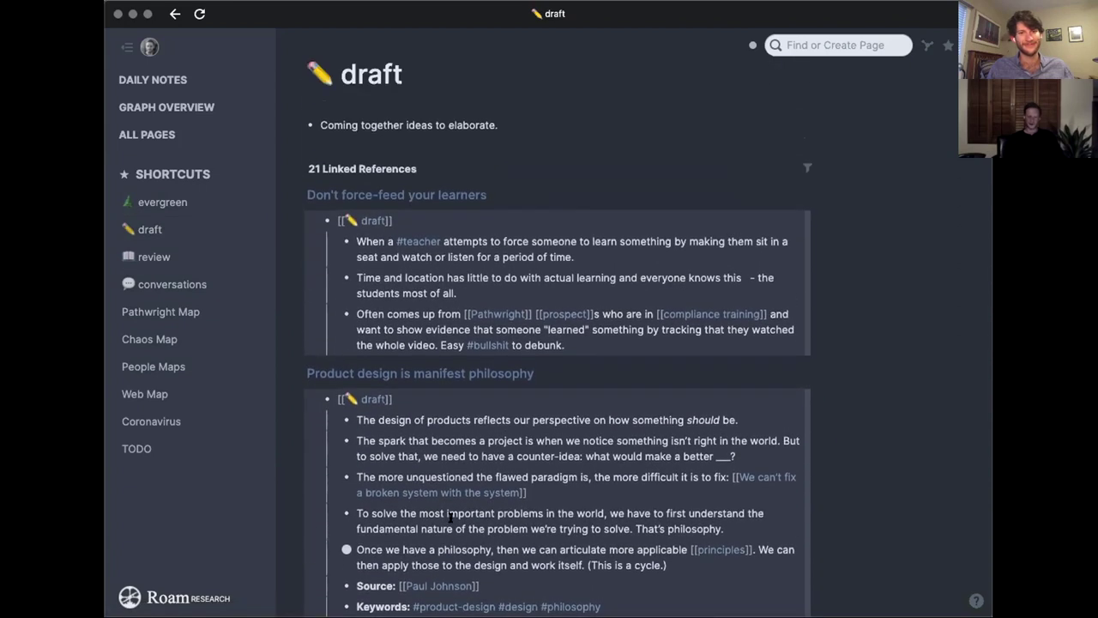
{"action": "scroll", "coordinate": [449, 519], "scroll_direction": "up", "scroll_amount": 1}
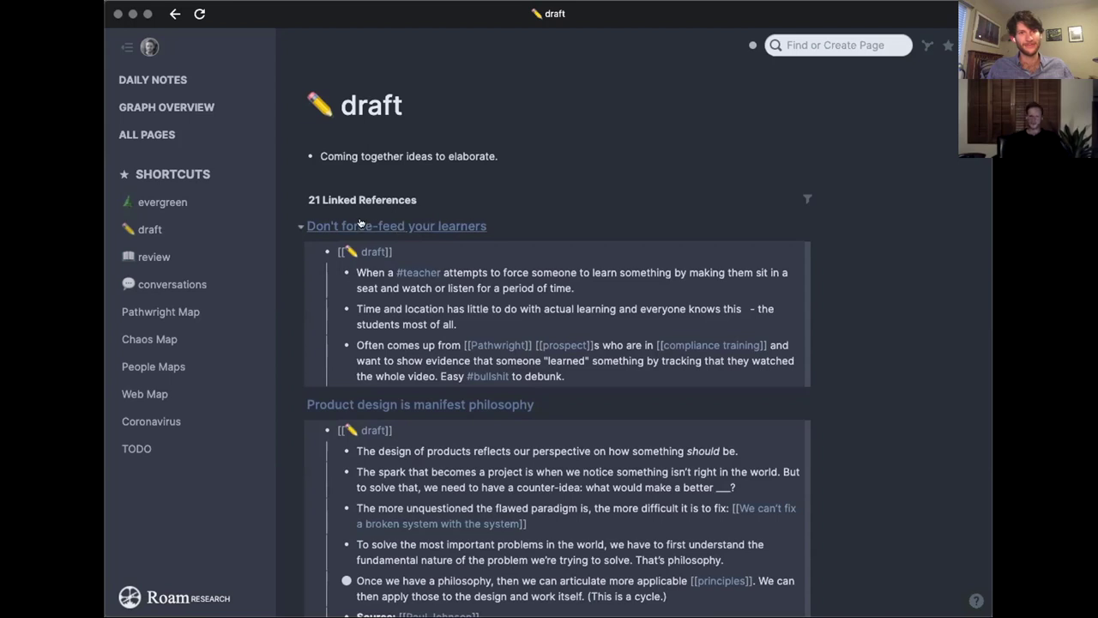
Open Don't force-feed your learners and follow its need reference to the learn-at-own-pace page.
{"action": "left_click", "coordinate": [371, 225]}
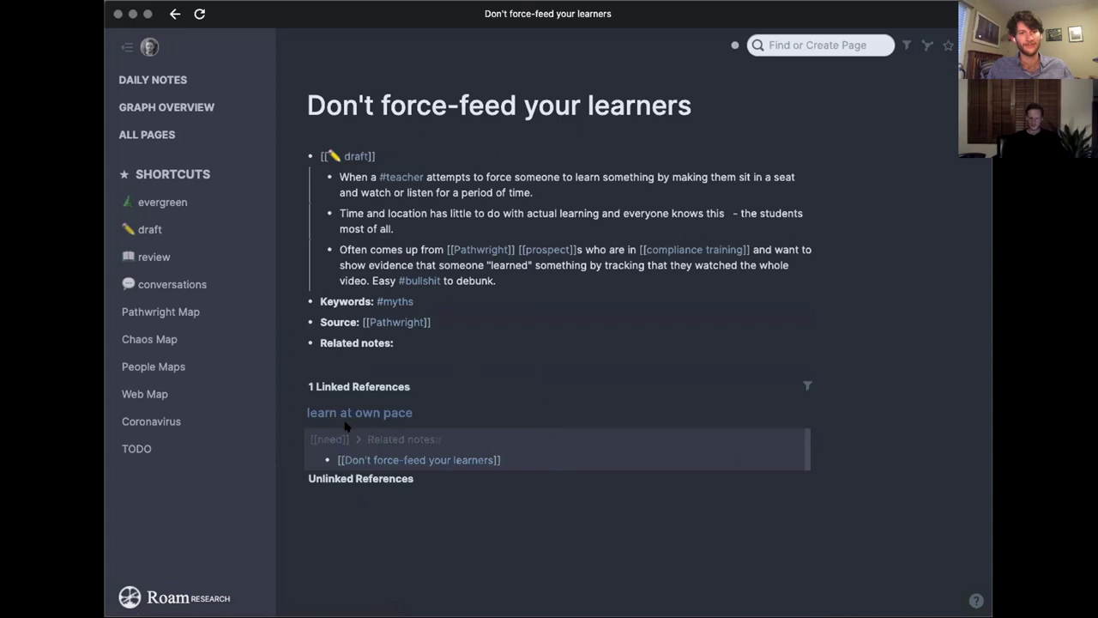
{"action": "left_click", "coordinate": [385, 441]}
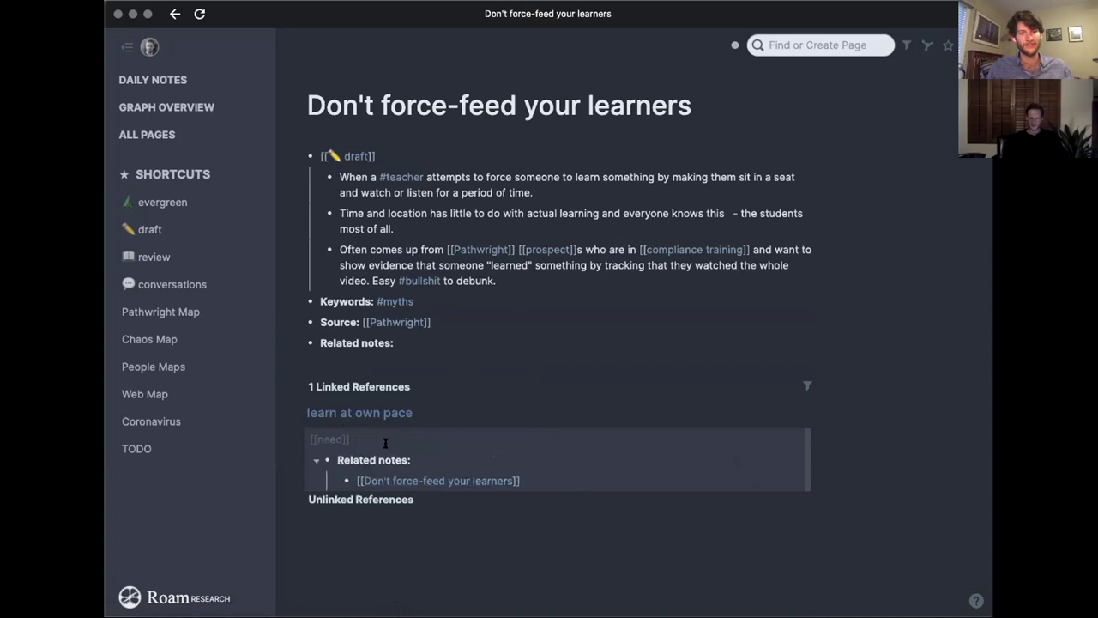
{"action": "left_click", "coordinate": [332, 444]}
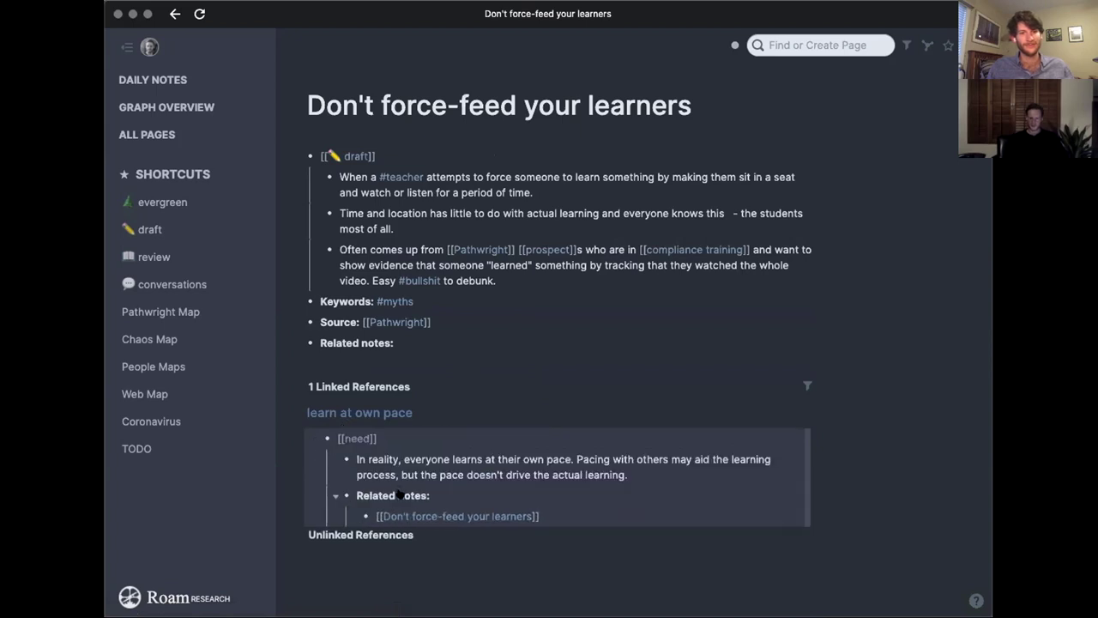
{"action": "left_click", "coordinate": [364, 415]}
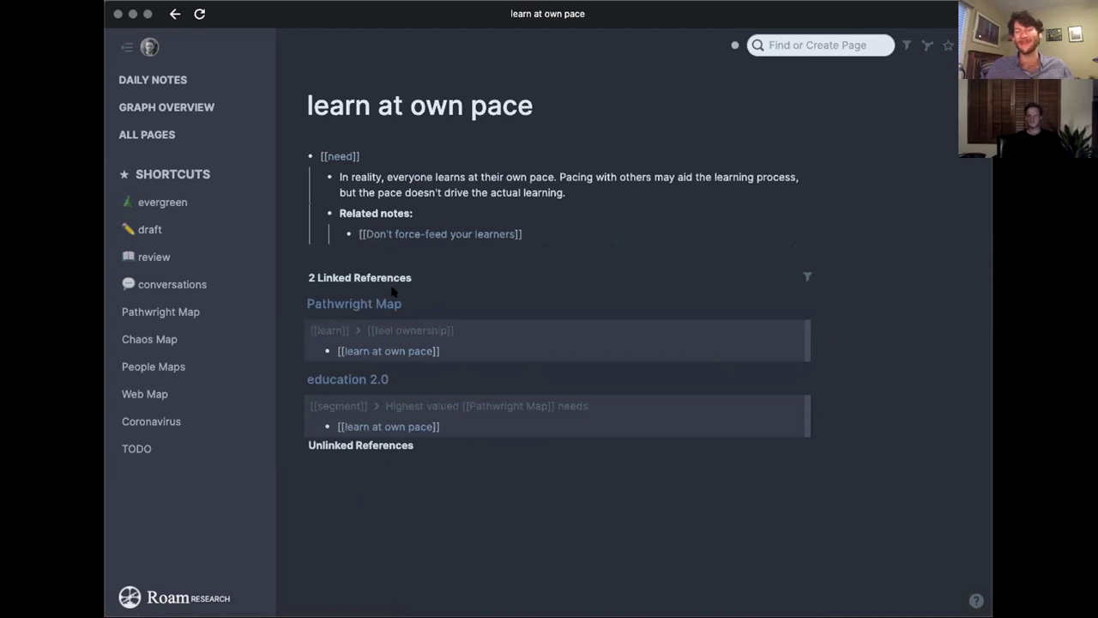
Step back through history to the draft page, then forward to Don't force-feed your learners.
{"action": "key", "text": "super+bracketleft"}
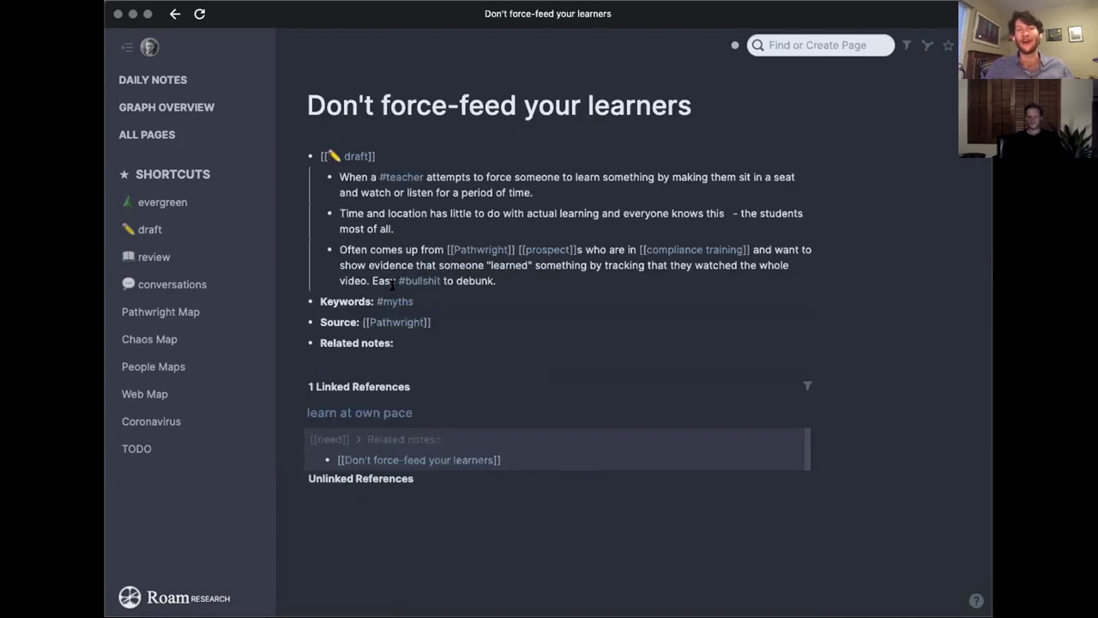
{"action": "key", "text": "super+bracketleft"}
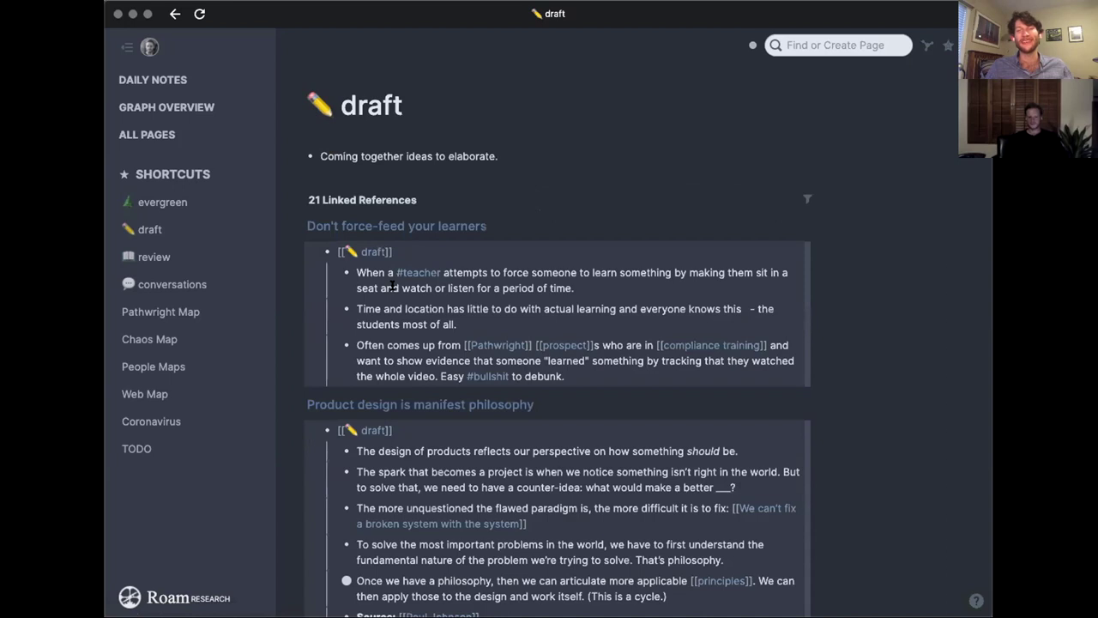
{"action": "key", "text": "super+bracketright"}
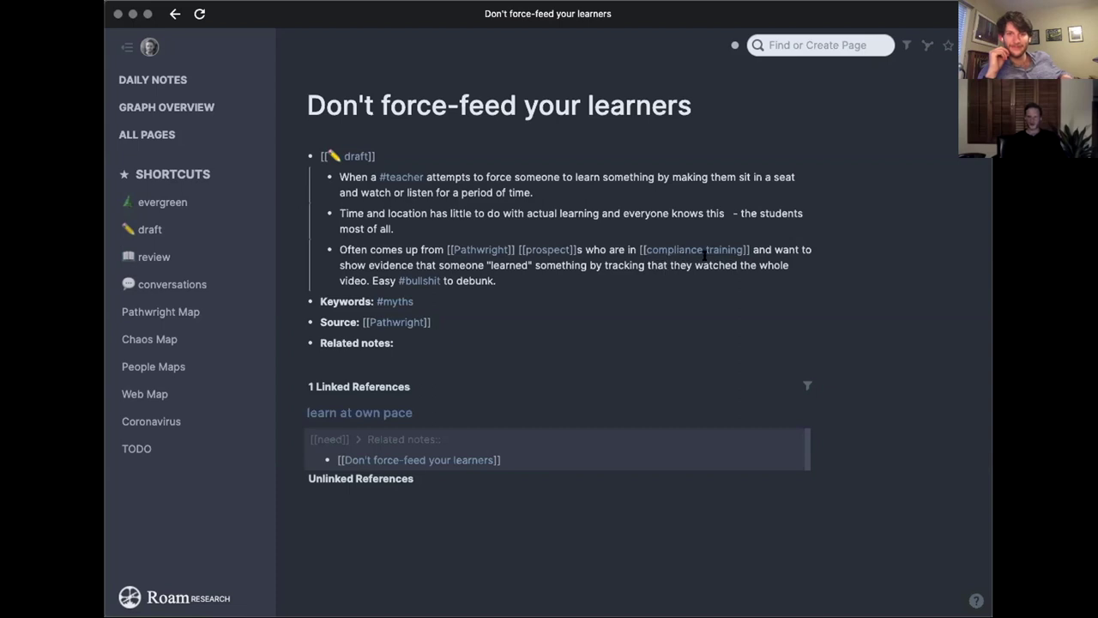
{"action": "left_click", "coordinate": [702, 254]}
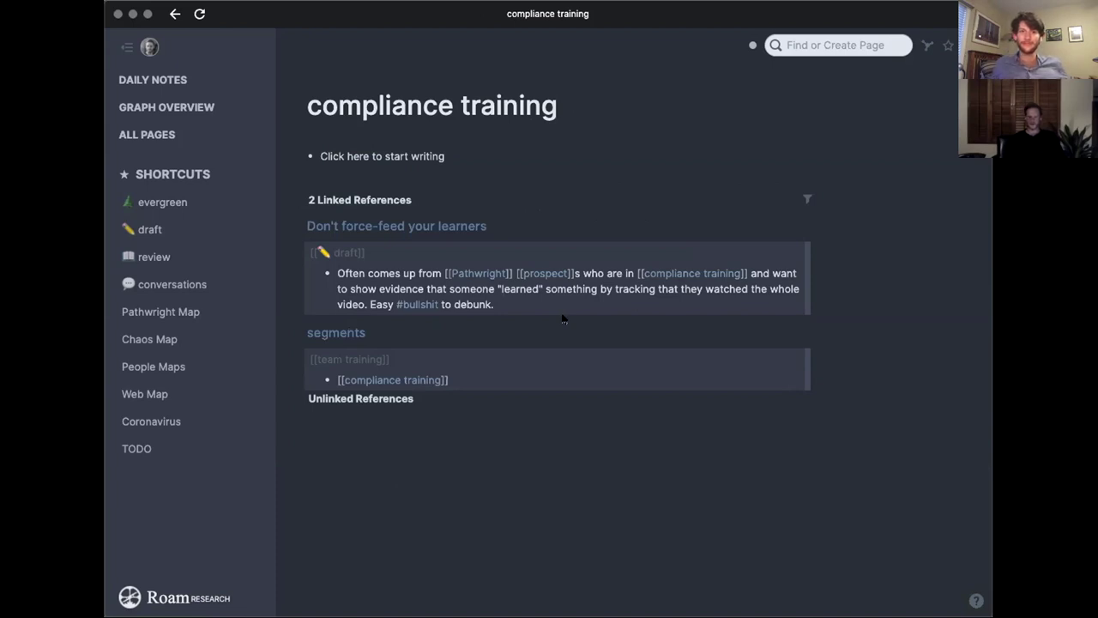
{"action": "key", "text": "super+bracketleft"}
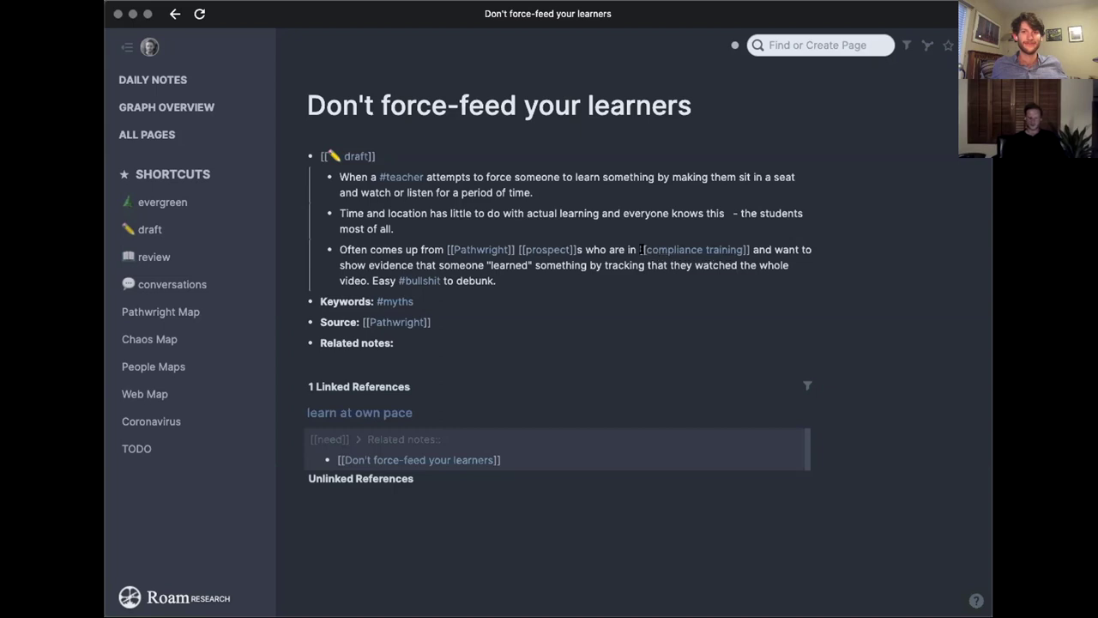
Open Pathwright Map, check the grade work need page, then return to Pathwright Map.
{"action": "left_click", "coordinate": [198, 318]}
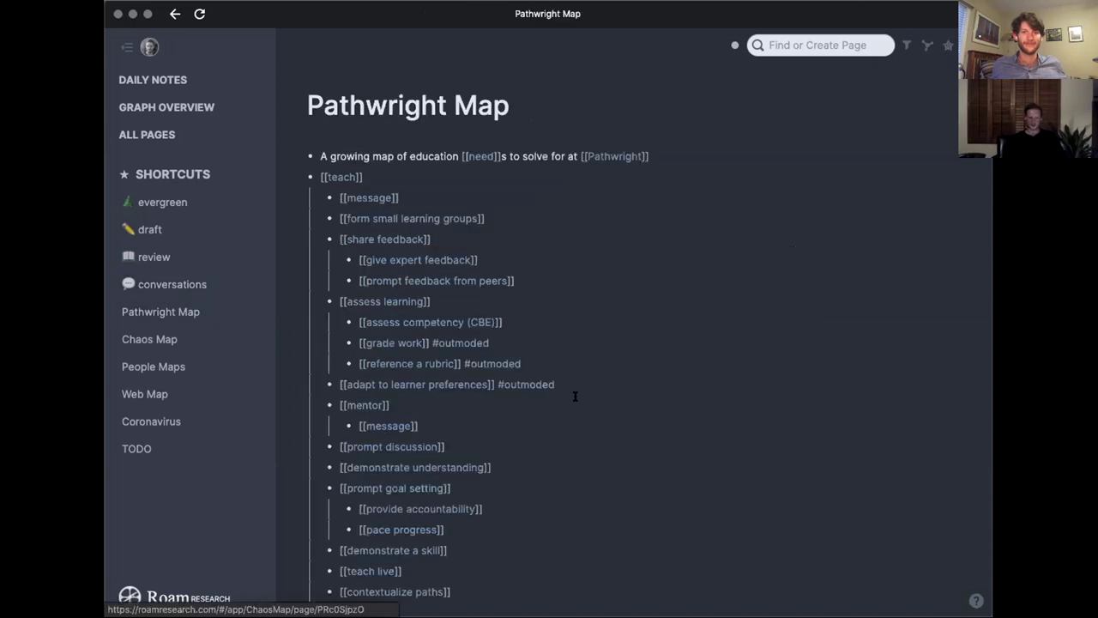
{"action": "scroll", "coordinate": [582, 420], "scroll_direction": "down", "scroll_amount": 4}
{"action": "scroll", "coordinate": [582, 420], "scroll_direction": "down", "scroll_amount": 1}
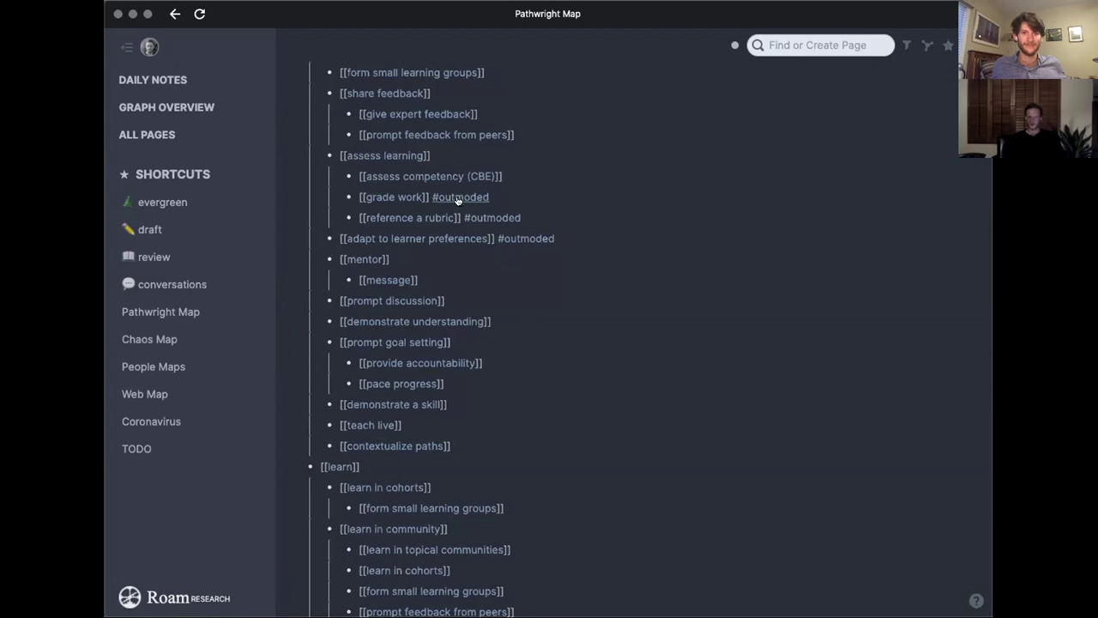
{"action": "left_click", "coordinate": [399, 198]}
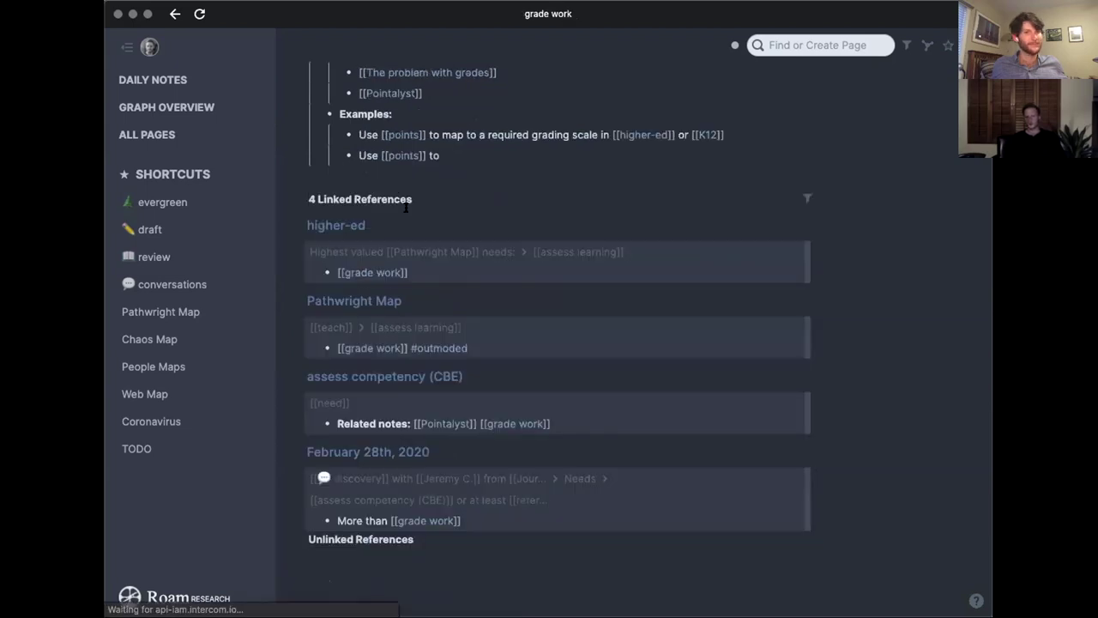
{"action": "scroll", "coordinate": [475, 286], "scroll_direction": "up", "scroll_amount": 4}
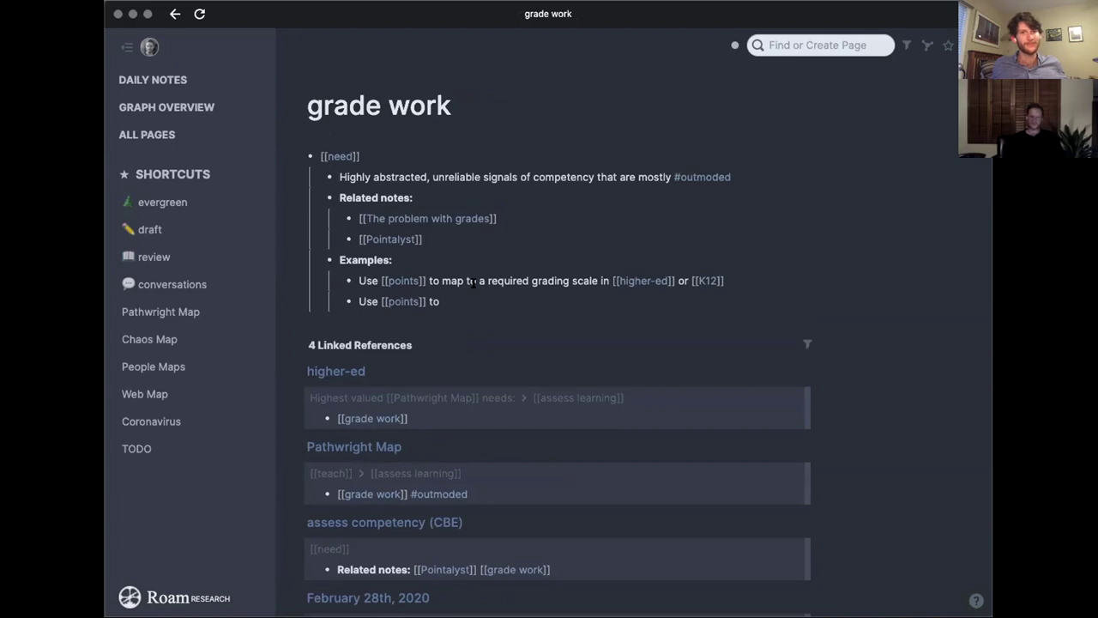
{"action": "key", "text": "super+bracketleft"}
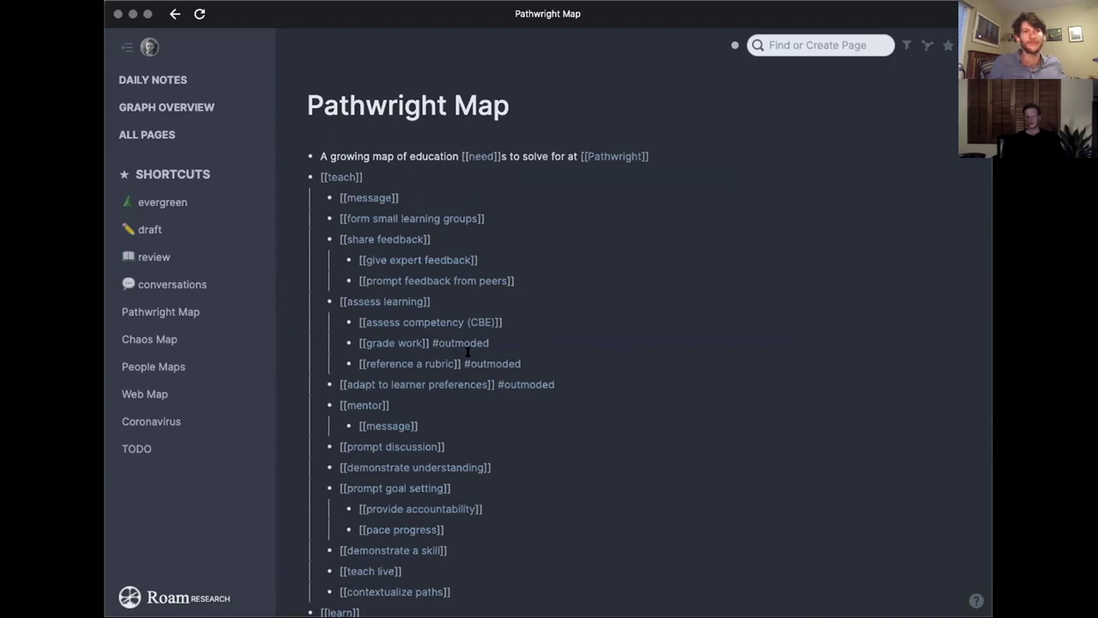
Review the draft page's references, then open the evergreen page of shareable ideas.
{"action": "left_click", "coordinate": [138, 234]}
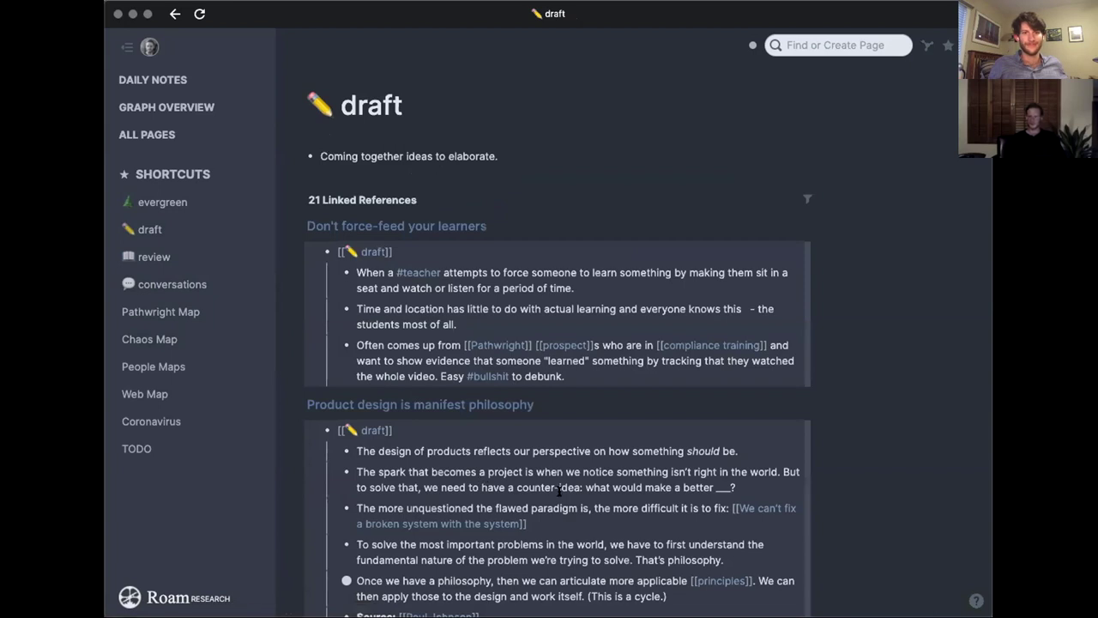
{"action": "scroll", "coordinate": [559, 491], "scroll_direction": "down", "scroll_amount": 3}
{"action": "scroll", "coordinate": [559, 491], "scroll_direction": "down", "scroll_amount": 2}
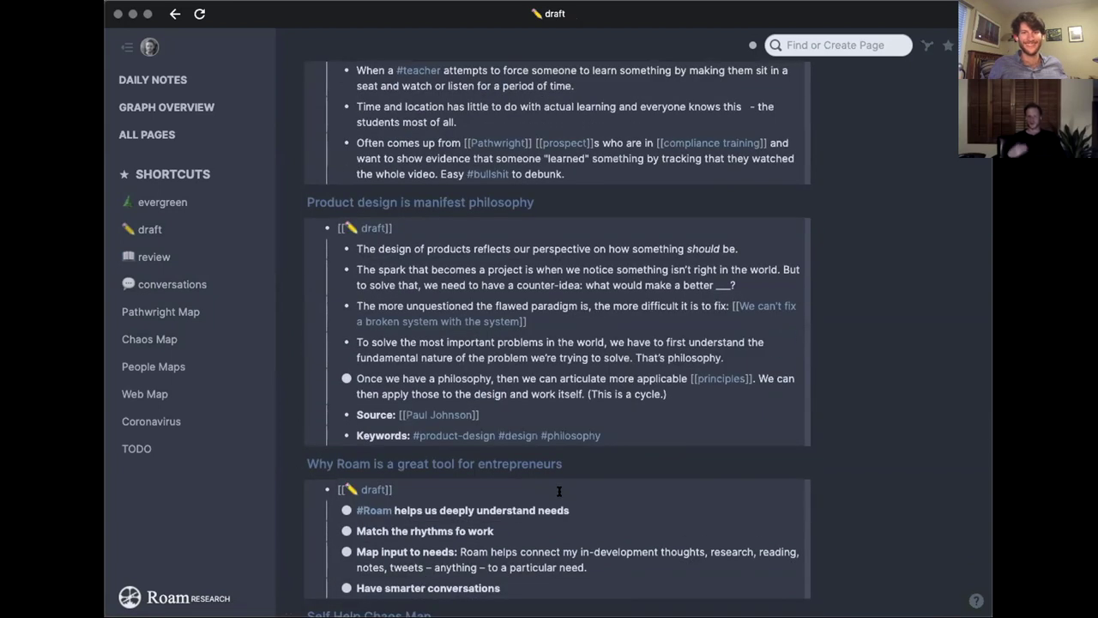
{"action": "scroll", "coordinate": [559, 491], "scroll_direction": "up", "scroll_amount": 1}
{"action": "scroll", "coordinate": [558, 490], "scroll_direction": "down", "scroll_amount": 1}
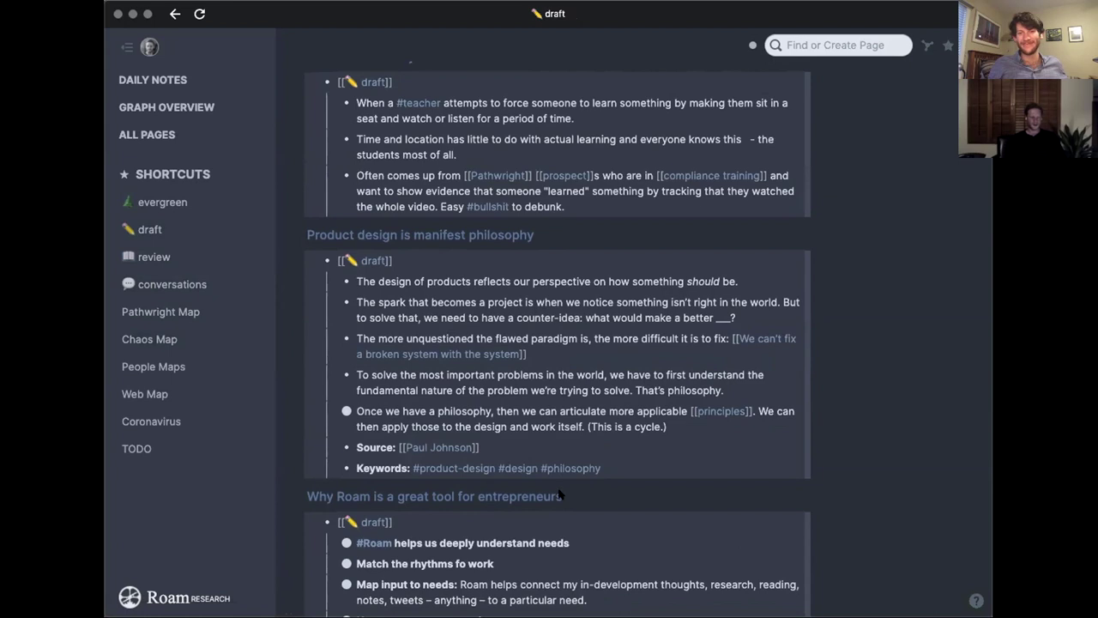
{"action": "mouse_move", "coordinate": [480, 464]}
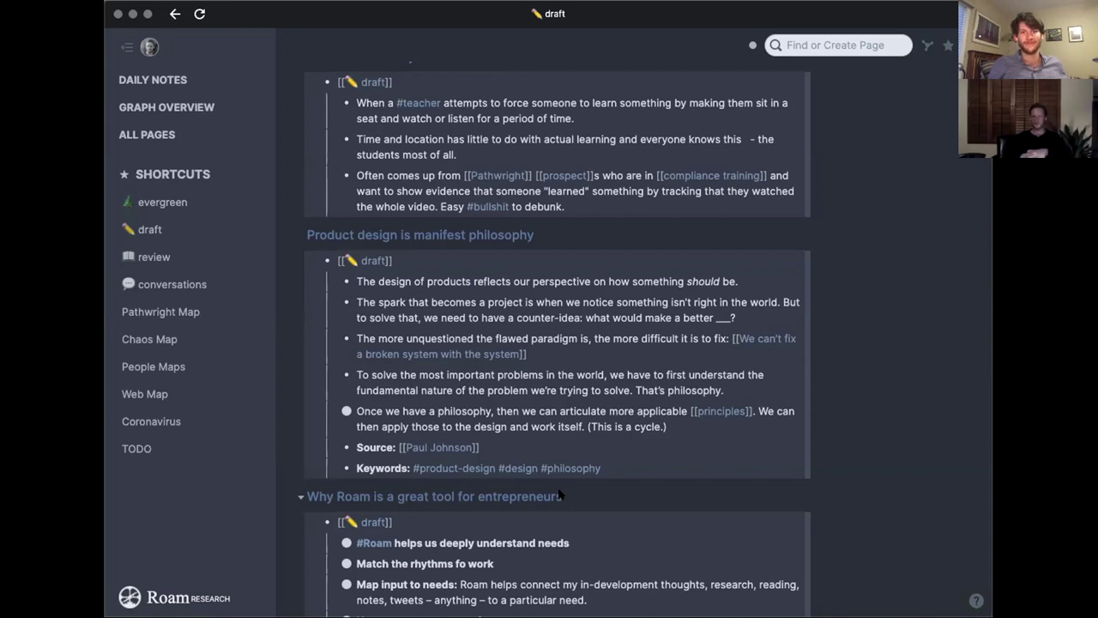
{"action": "mouse_move", "coordinate": [434, 496]}
{"action": "scroll", "coordinate": [559, 495], "scroll_direction": "up", "scroll_amount": 2}
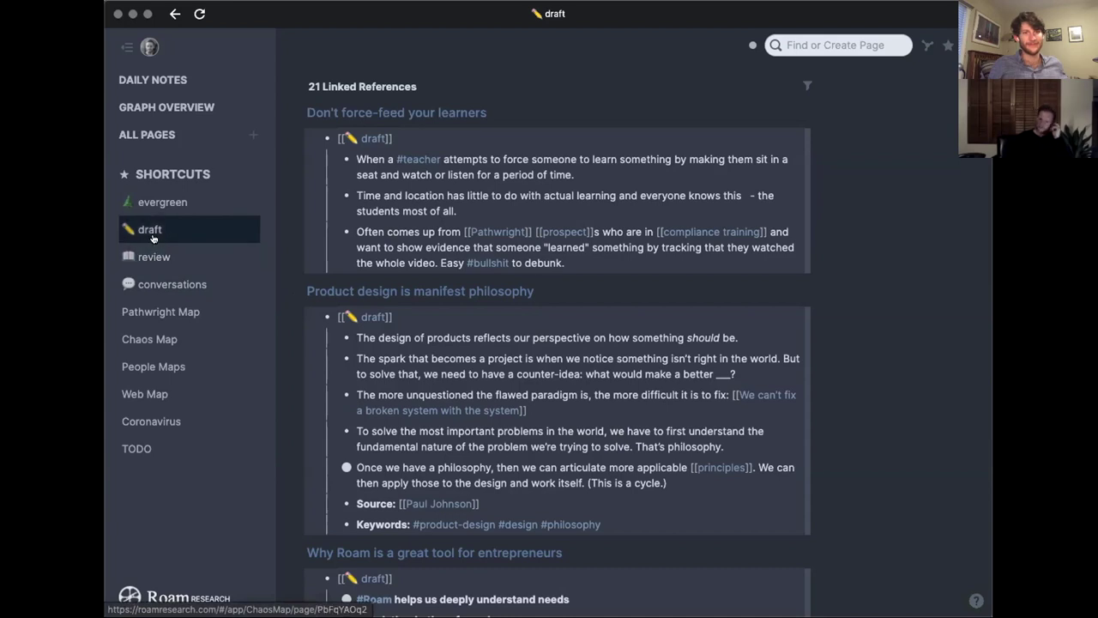
{"action": "scroll", "coordinate": [409, 515], "scroll_direction": "down", "scroll_amount": 3}
{"action": "scroll", "coordinate": [408, 532], "scroll_direction": "down", "scroll_amount": 2}
{"action": "scroll", "coordinate": [407, 547], "scroll_direction": "up", "scroll_amount": 1}
{"action": "scroll", "coordinate": [407, 547], "scroll_direction": "up", "scroll_amount": 2}
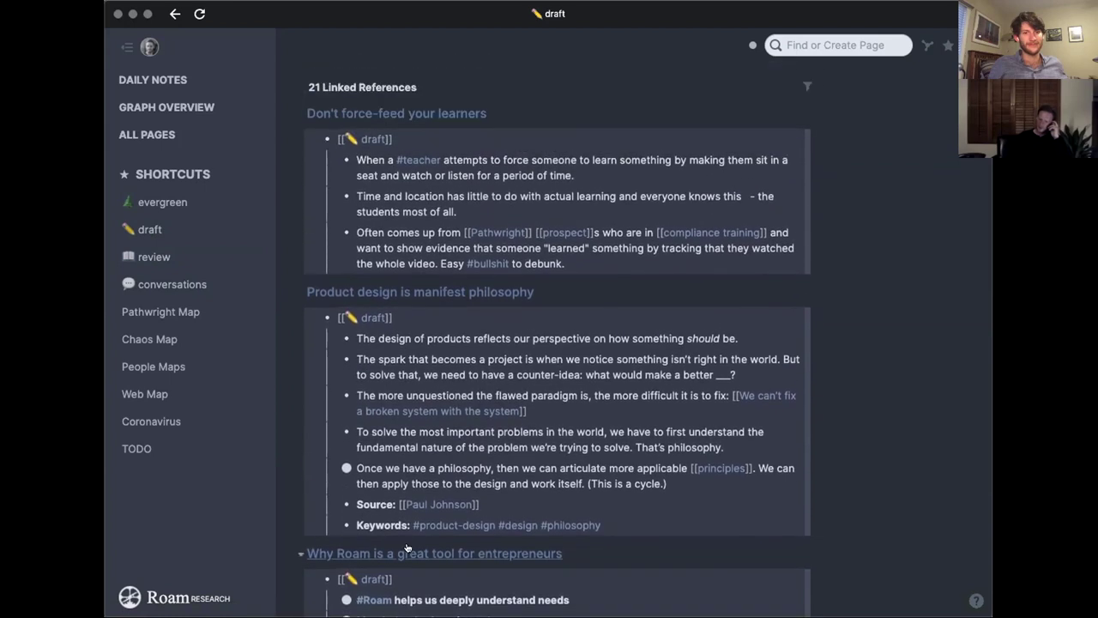
{"action": "scroll", "coordinate": [407, 547], "scroll_direction": "up", "scroll_amount": 2}
{"action": "scroll", "coordinate": [406, 548], "scroll_direction": "up", "scroll_amount": 1}
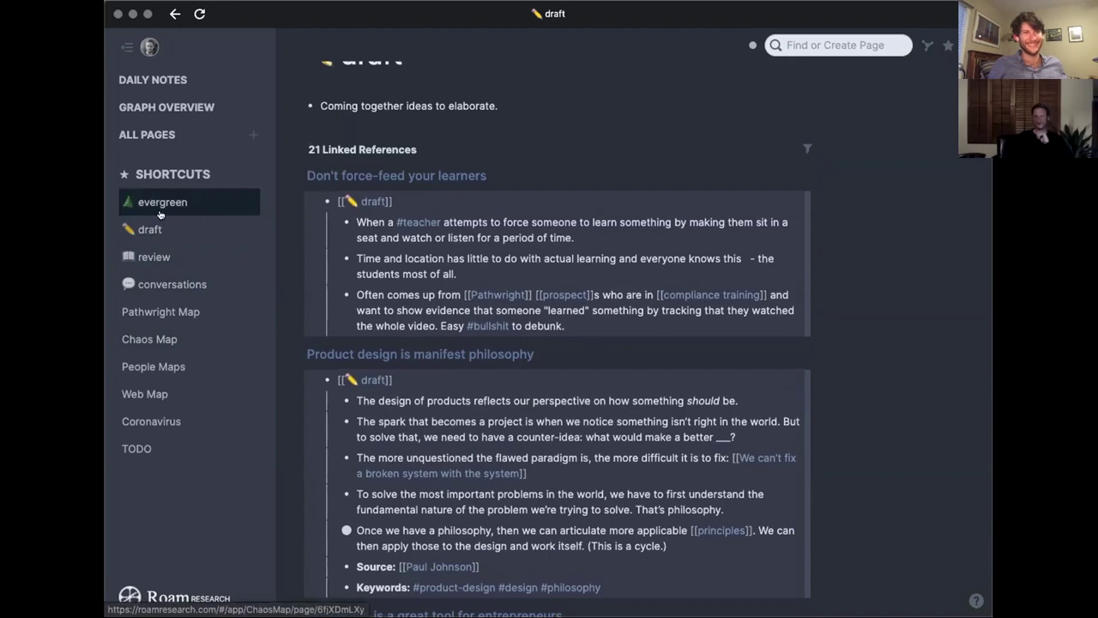
{"action": "left_click", "coordinate": [161, 206]}
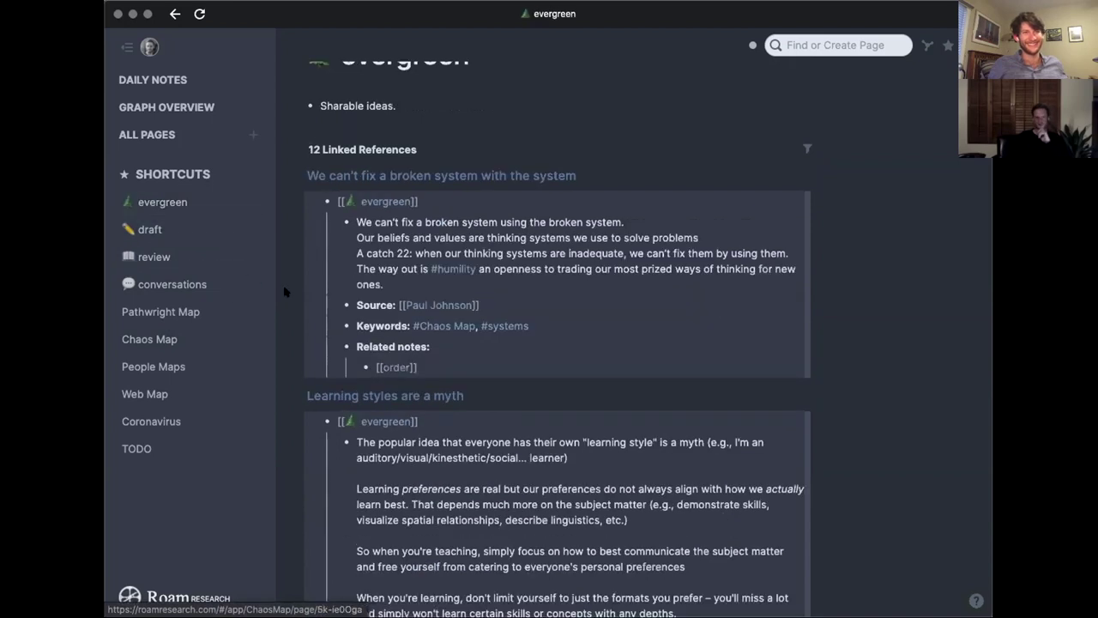
{"action": "scroll", "coordinate": [335, 360], "scroll_direction": "down", "scroll_amount": 3}
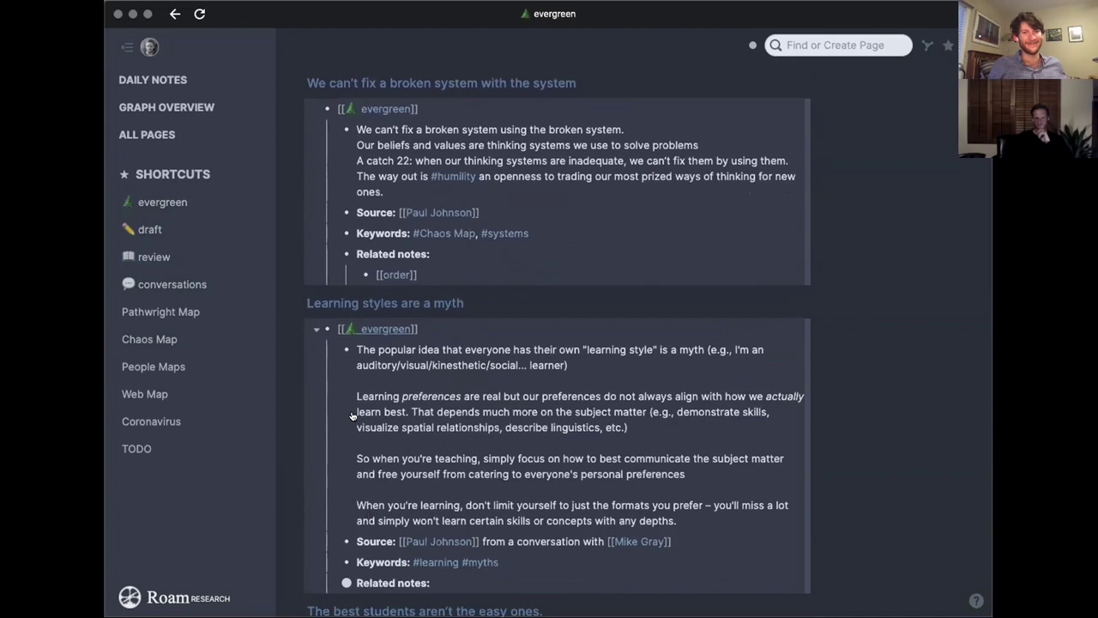
{"action": "scroll", "coordinate": [355, 412], "scroll_direction": "down", "scroll_amount": 2}
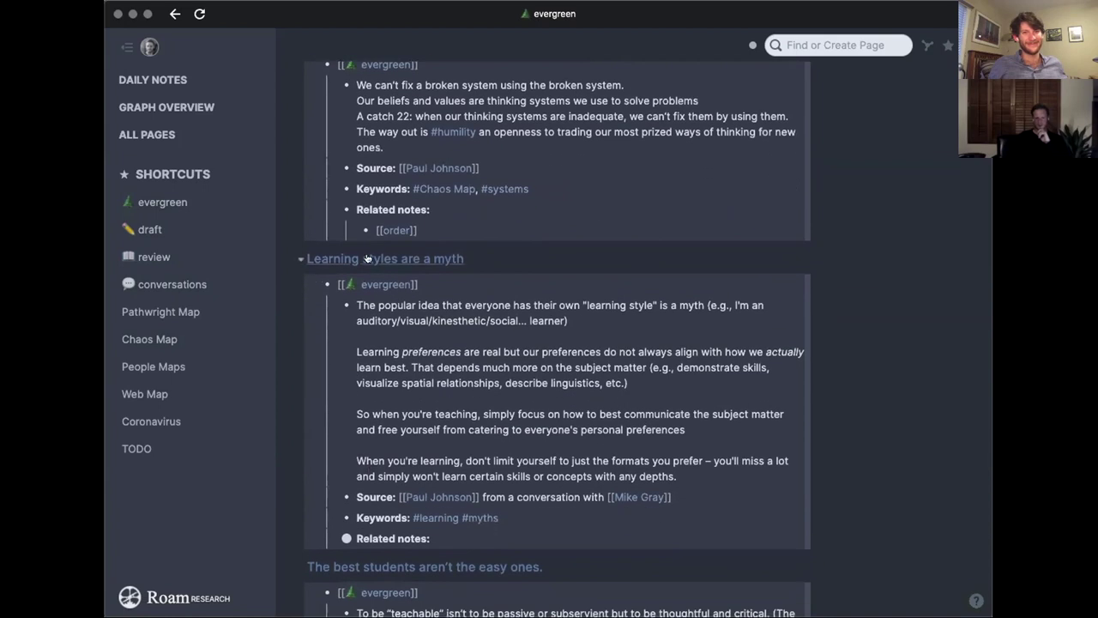
Open the 'Learning styles are a myth' note from the evergreen references.
{"action": "left_click", "coordinate": [386, 266]}
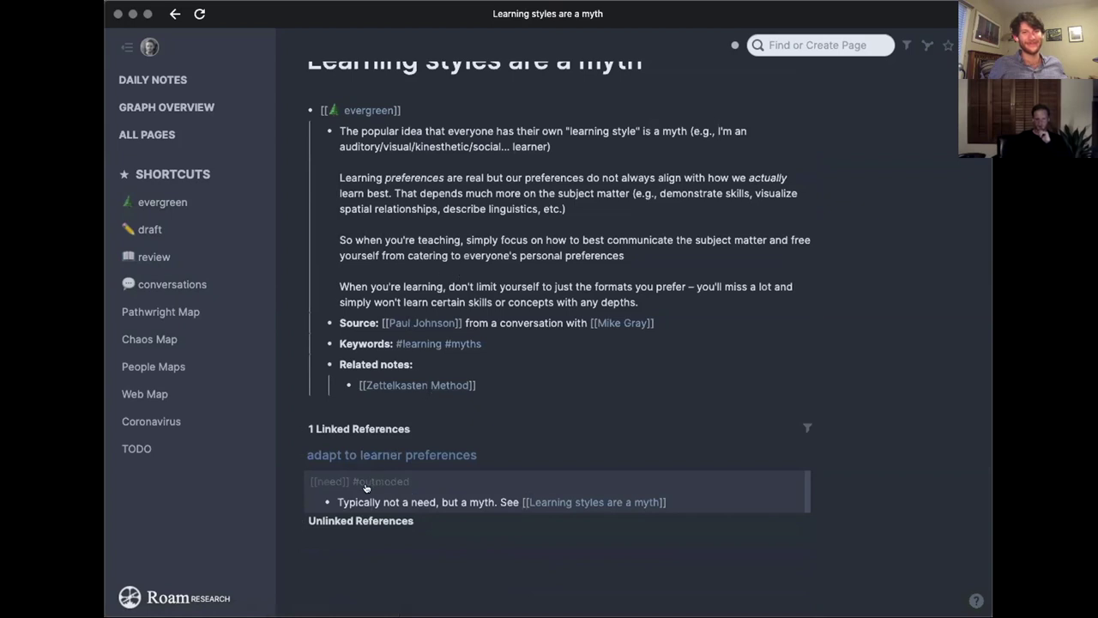
{"action": "mouse_move", "coordinate": [391, 455]}
{"action": "scroll", "coordinate": [345, 457], "scroll_direction": "up", "scroll_amount": 2}
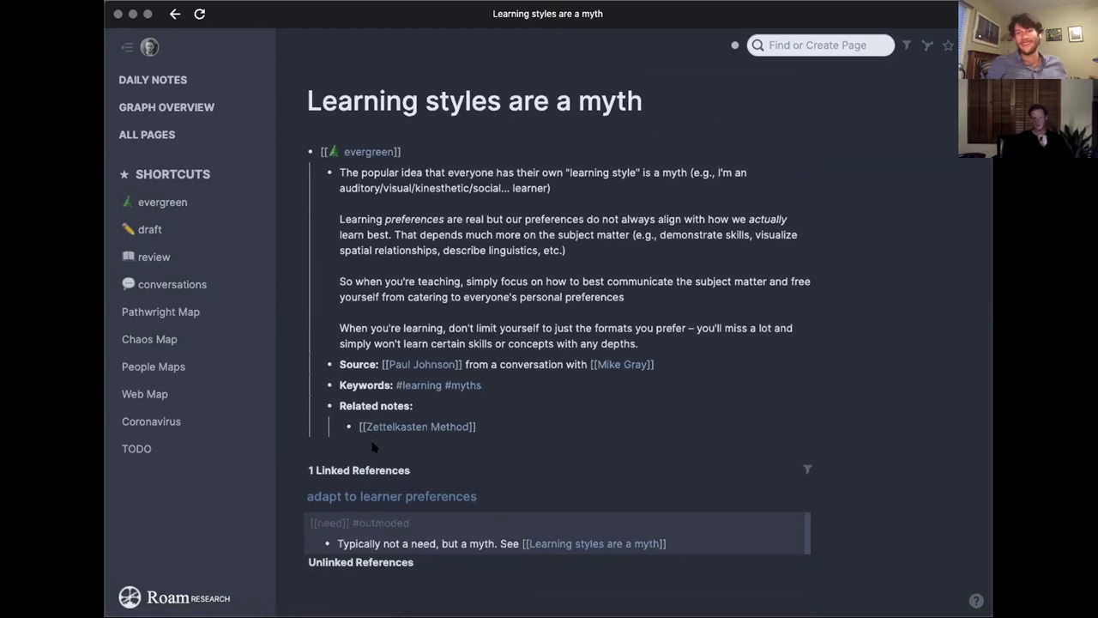
{"action": "scroll", "coordinate": [469, 518], "scroll_direction": "up", "scroll_amount": 1}
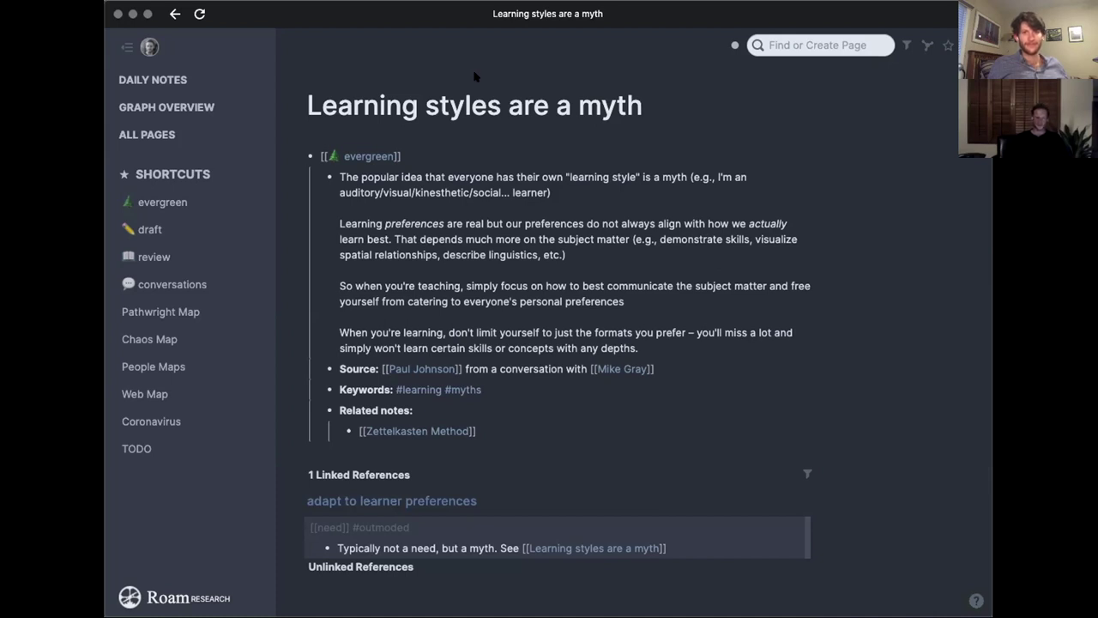
{"action": "scroll", "coordinate": [418, 376], "scroll_direction": "down", "scroll_amount": 1}
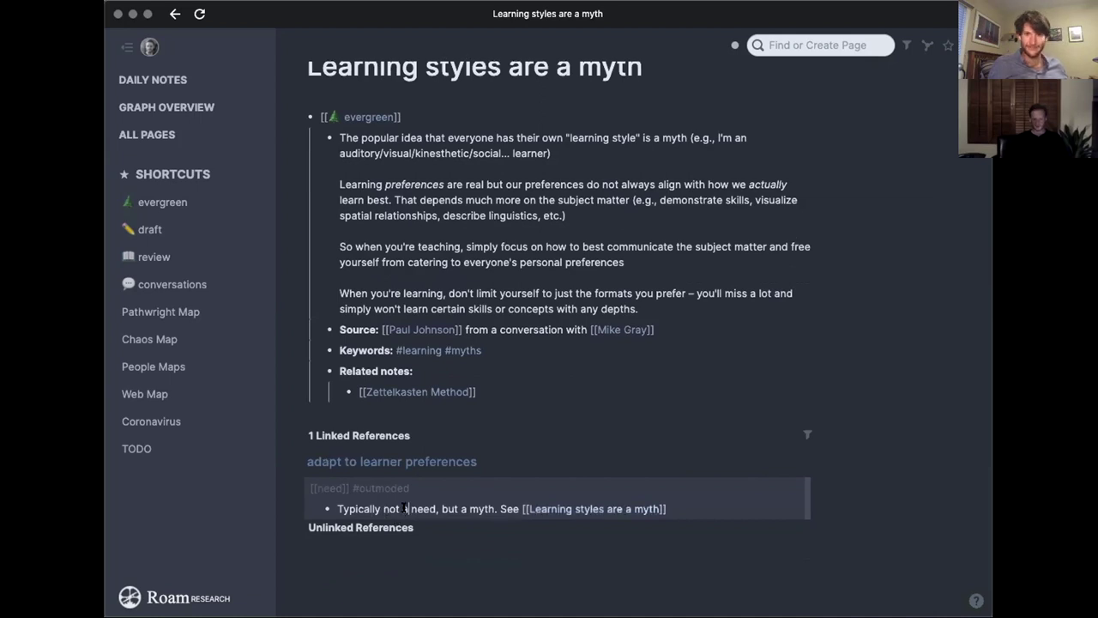
Visit the 'adapt to learner preferences' need page, then return to 'Learning styles are a myth'.
{"action": "left_click", "coordinate": [382, 463]}
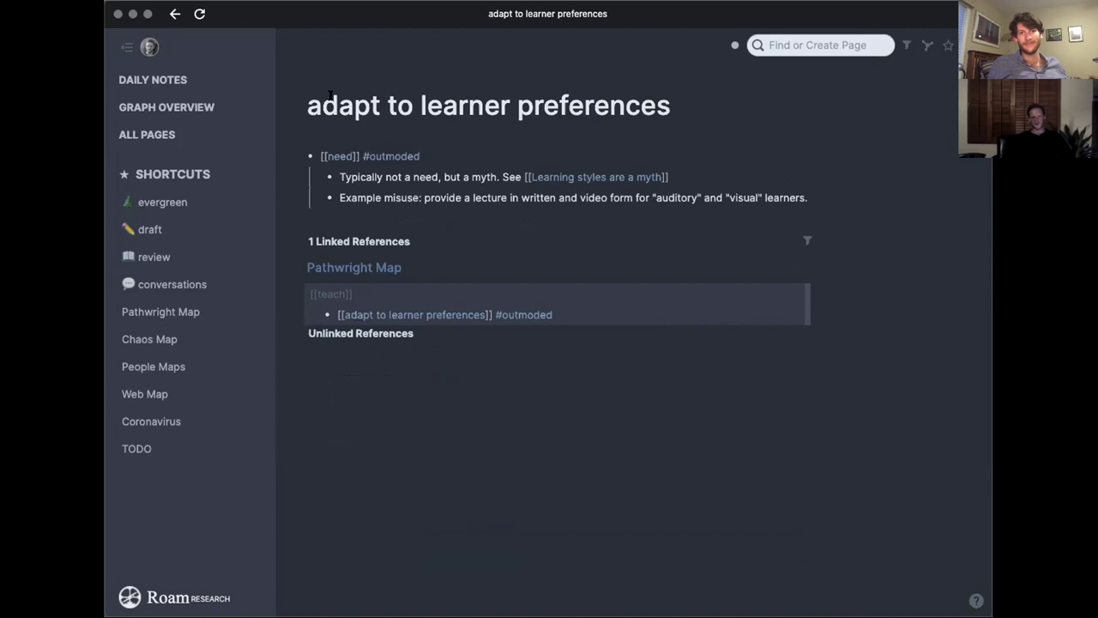
{"action": "key", "text": "super+bracketleft"}
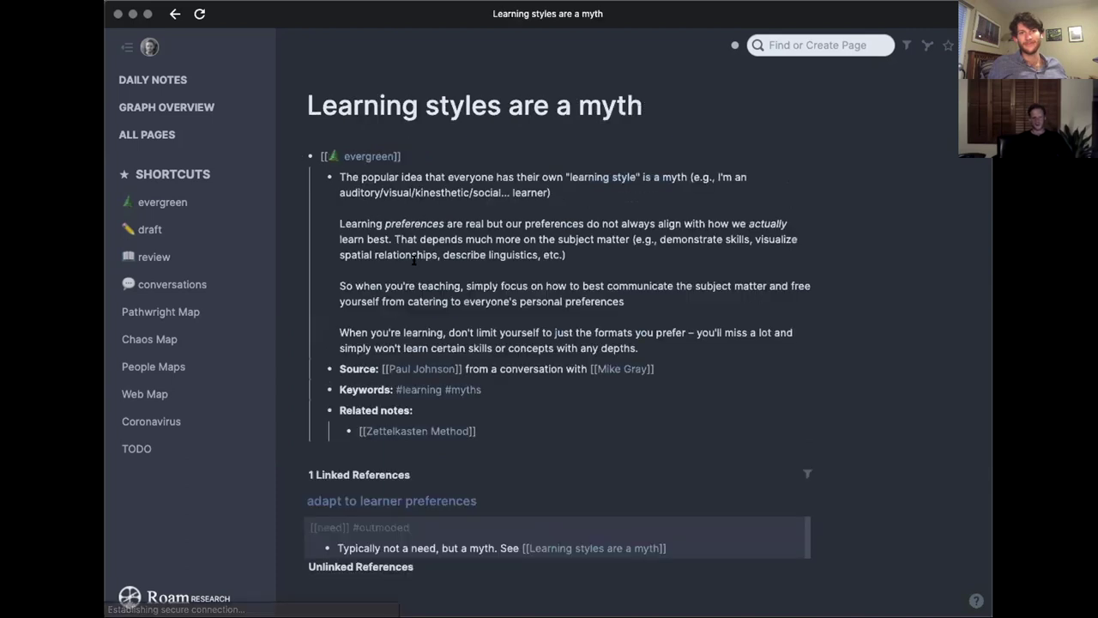